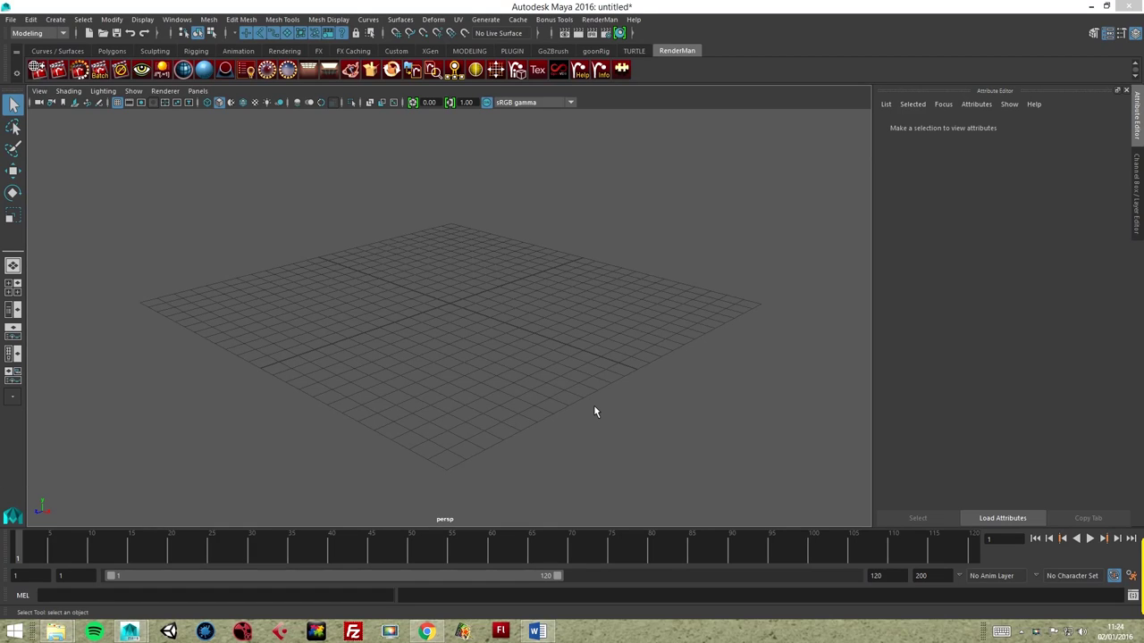
# Set PR01 as the current Maya project.
pyautogui.keyDown('alt'); pyautogui.moveTo(572, 356); pyautogui.dragTo(557, 334); pyautogui.keyUp('alt')
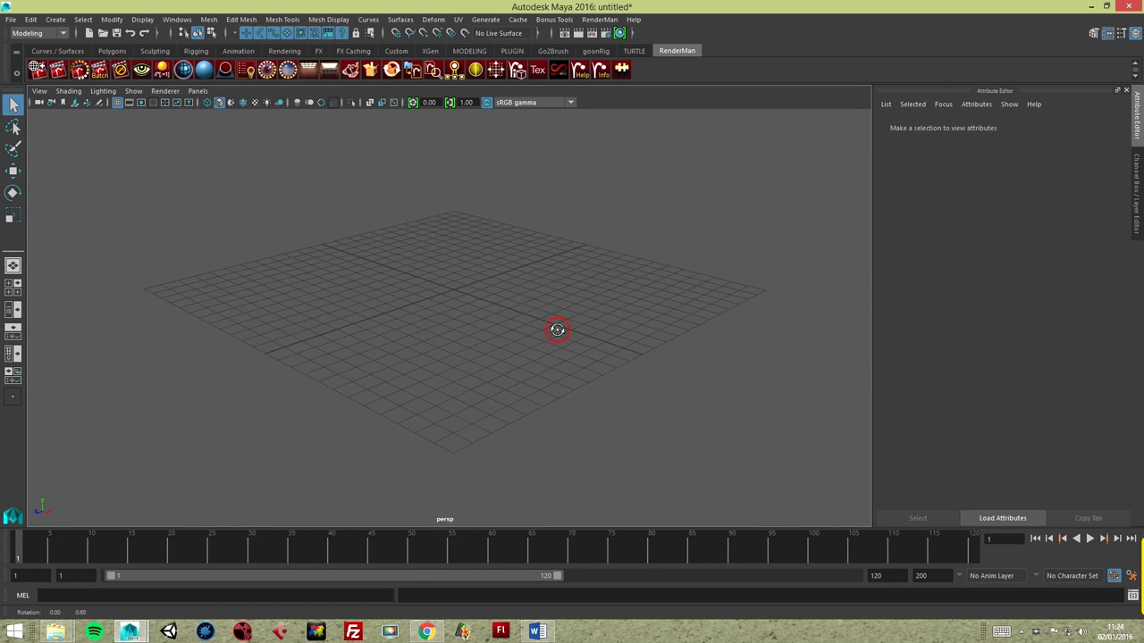
pyautogui.scroll(1, 531, 315)
pyautogui.scroll(1, 524, 312)
pyautogui.scroll(2, 520, 303)
pyautogui.click(617, 94)
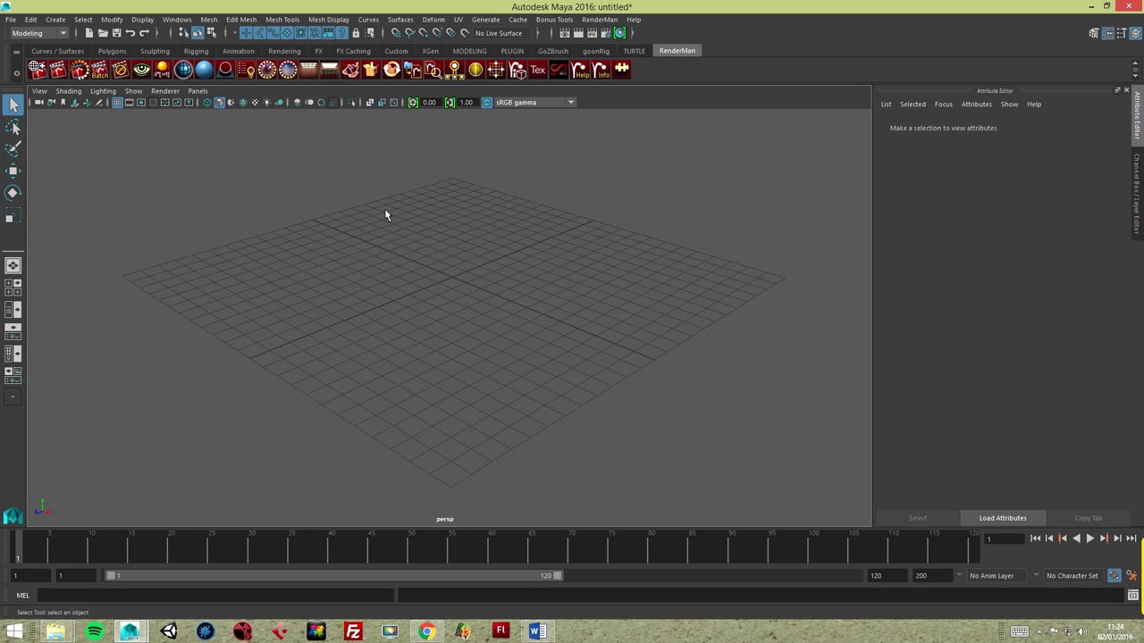
pyautogui.keyDown('alt'); pyautogui.moveTo(403, 277); pyautogui.dragTo(403, 271); pyautogui.keyUp('alt')
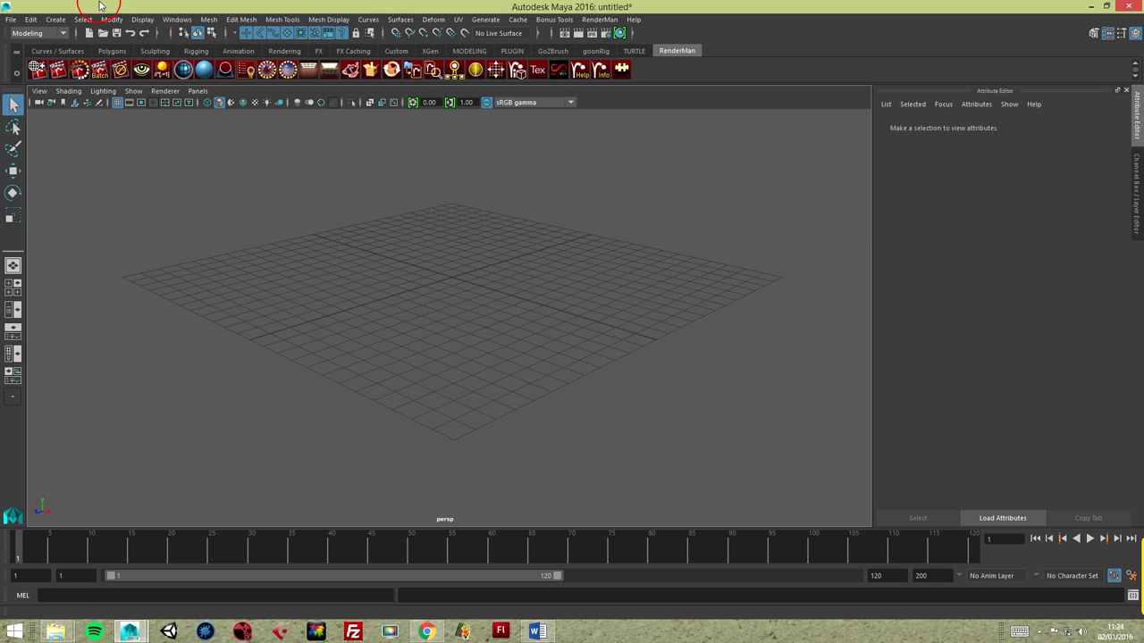
pyautogui.click(10, 20)
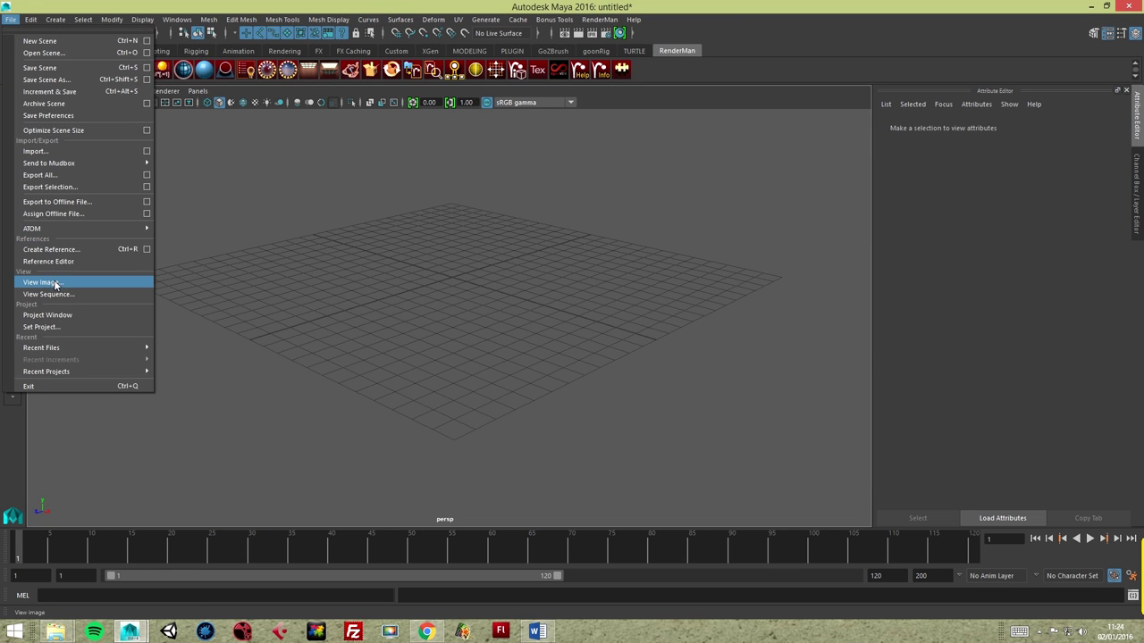
pyautogui.click(41, 326)
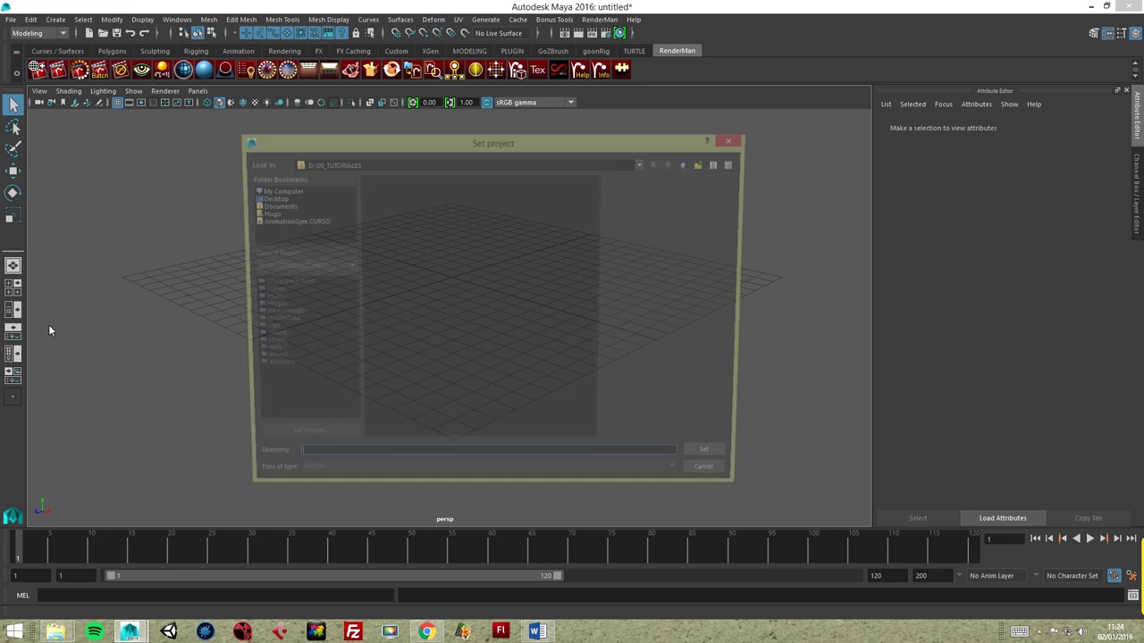
pyautogui.click(375, 181)
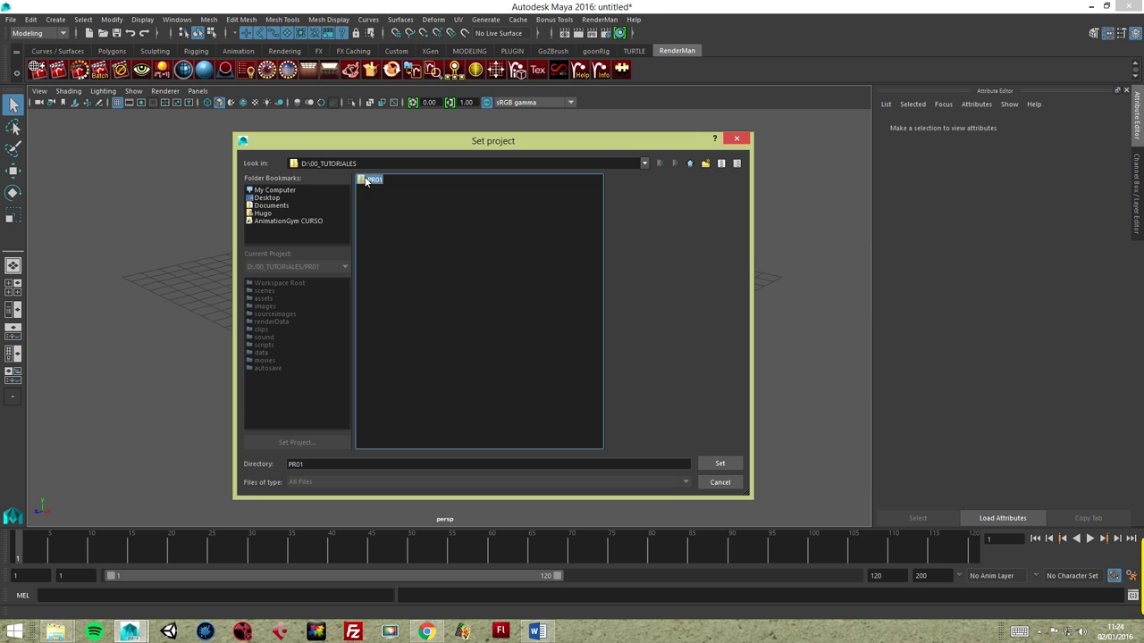
pyautogui.click(722, 464)
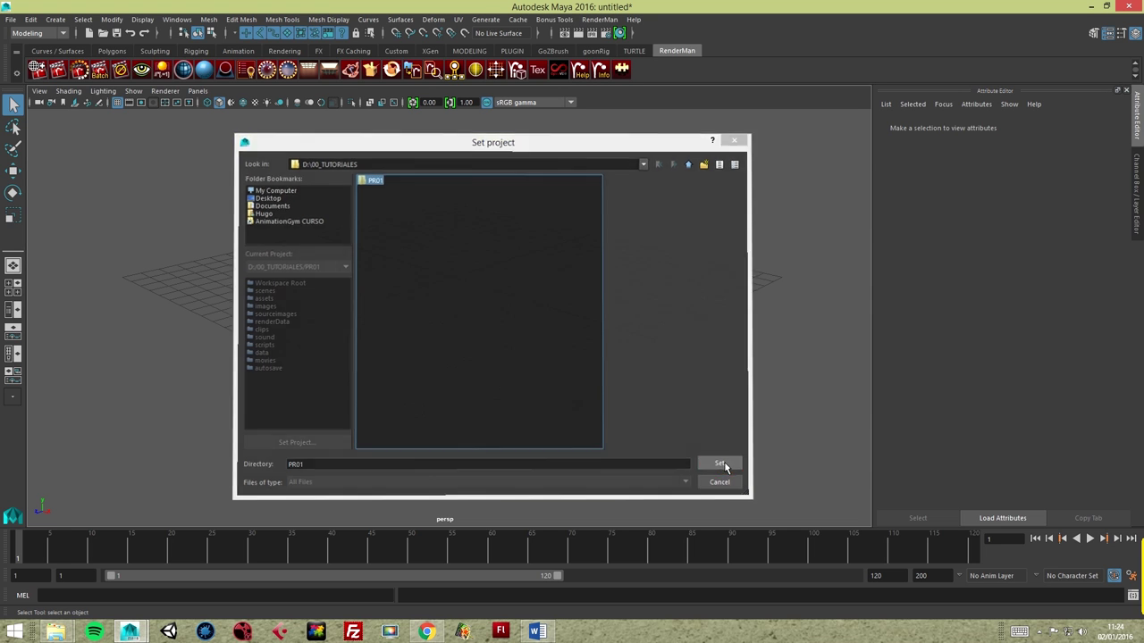
# Save the scene as escena z.ma in the scenes folder, replacing the existing file.
pyautogui.scroll(3, 415, 294)
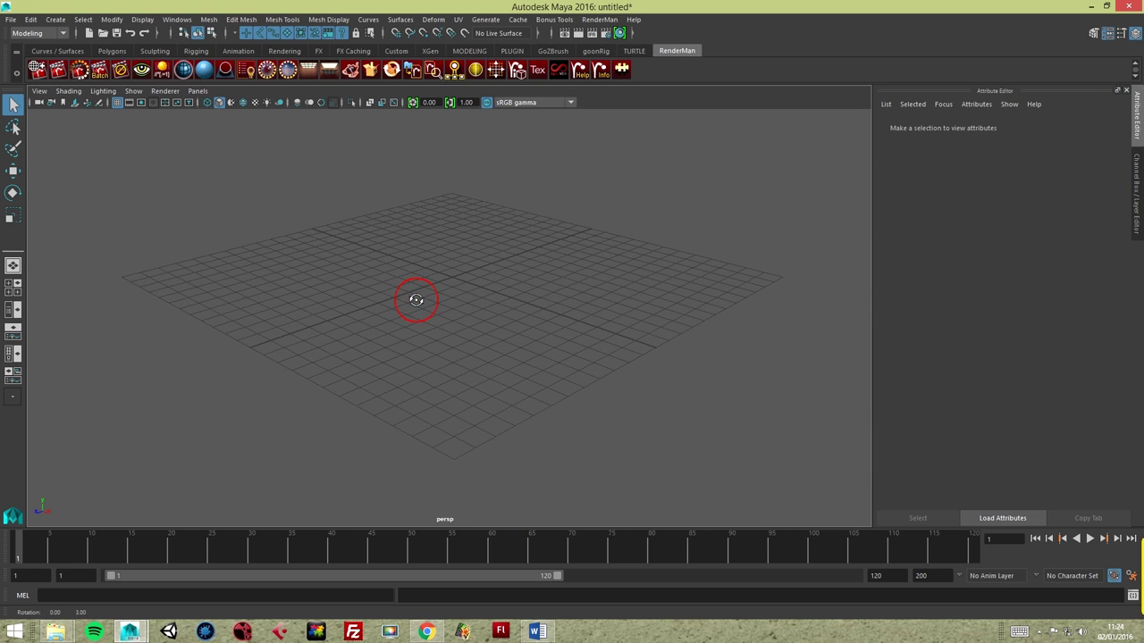
pyautogui.click(9, 19)
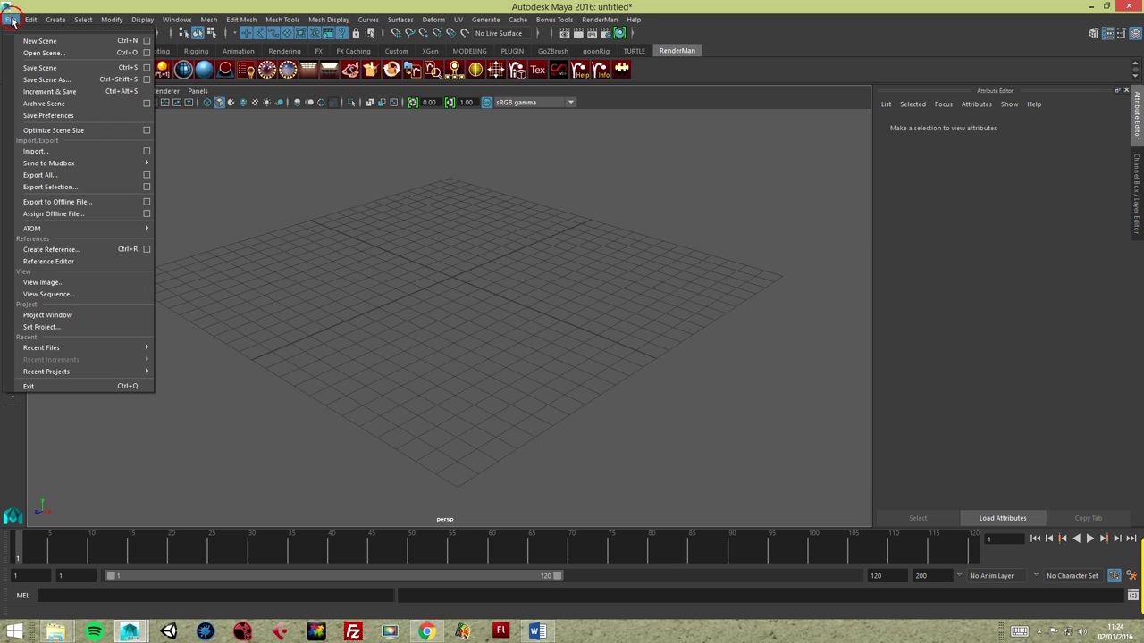
pyautogui.click(40, 78)
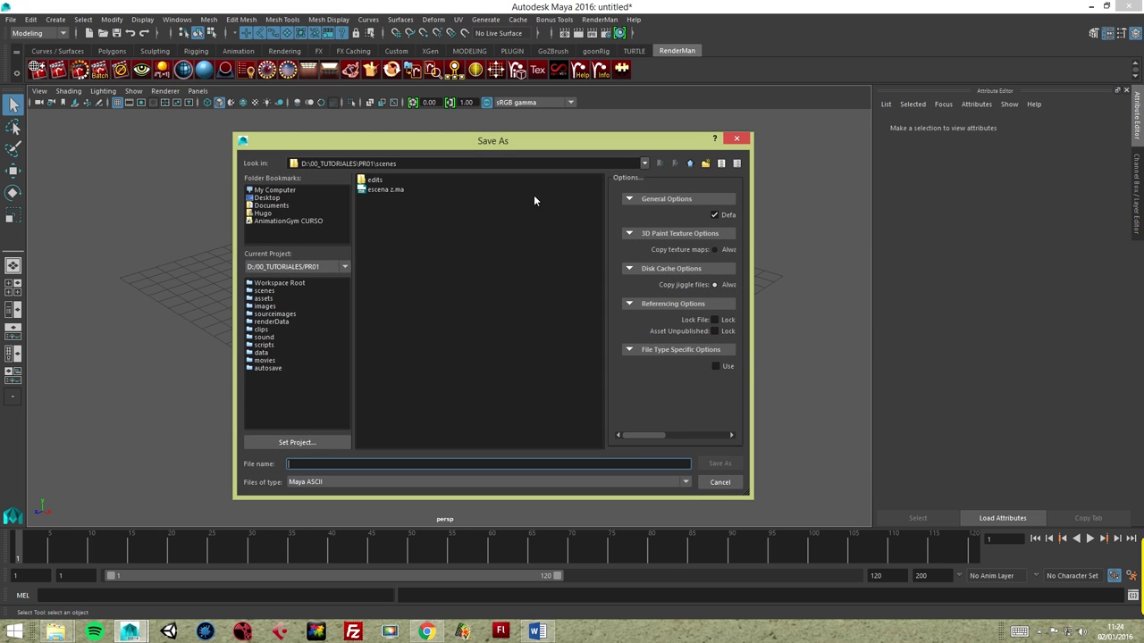
pyautogui.click(263, 291)
pyautogui.click(386, 190)
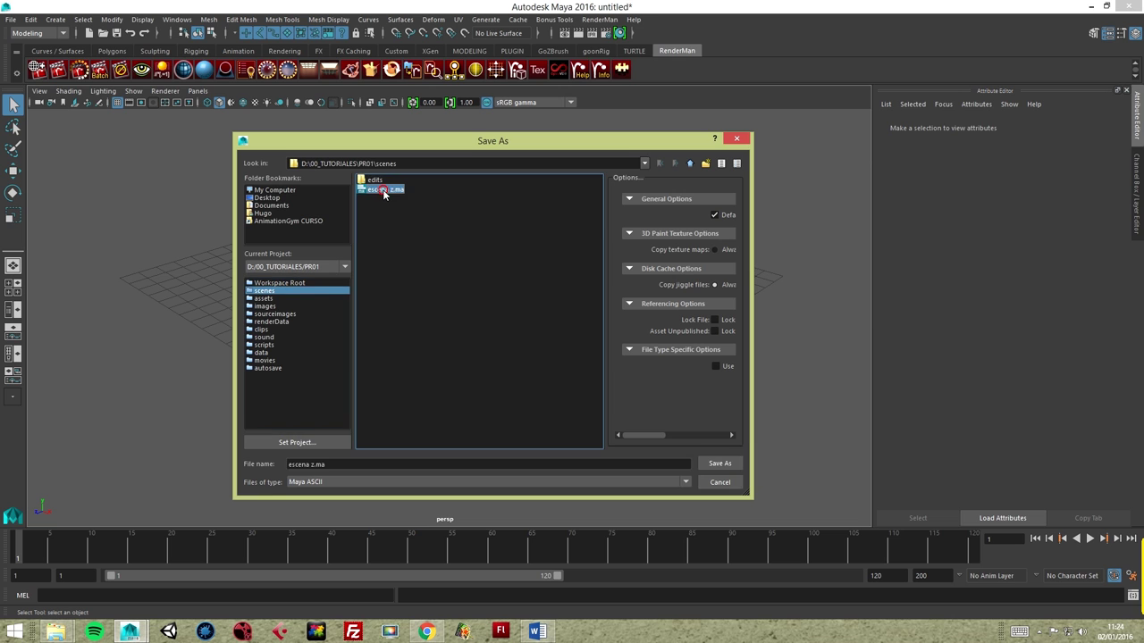
pyautogui.click(720, 464)
pyautogui.click(457, 338)
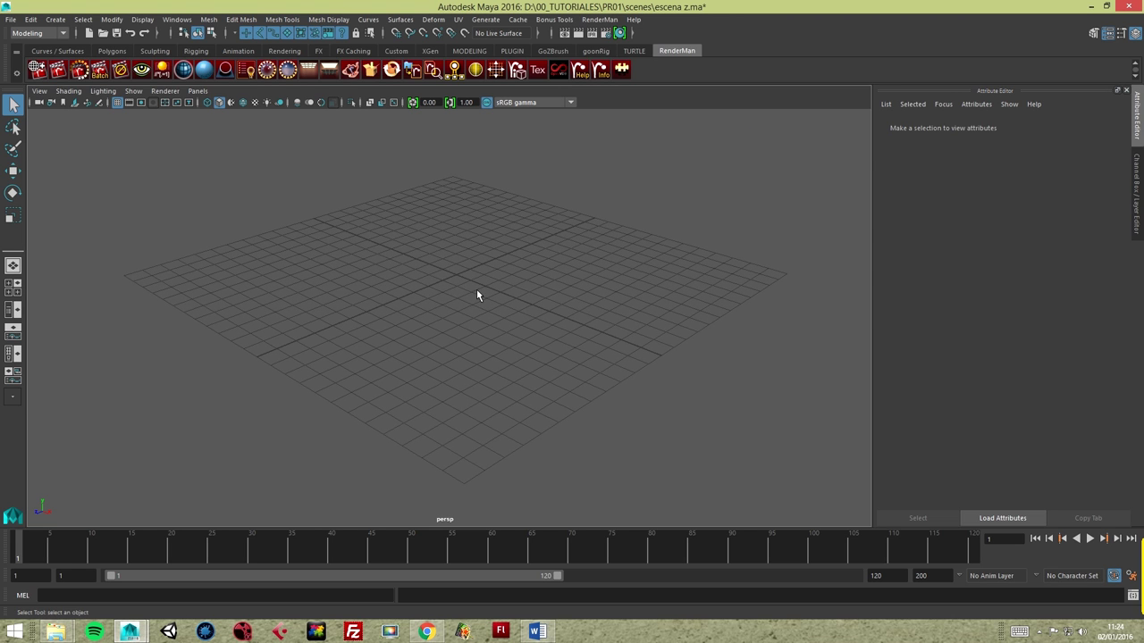
# Create a polygon plane and zoom out to see all of it.
pyautogui.click(55, 19)
pyautogui.moveTo(92, 61)
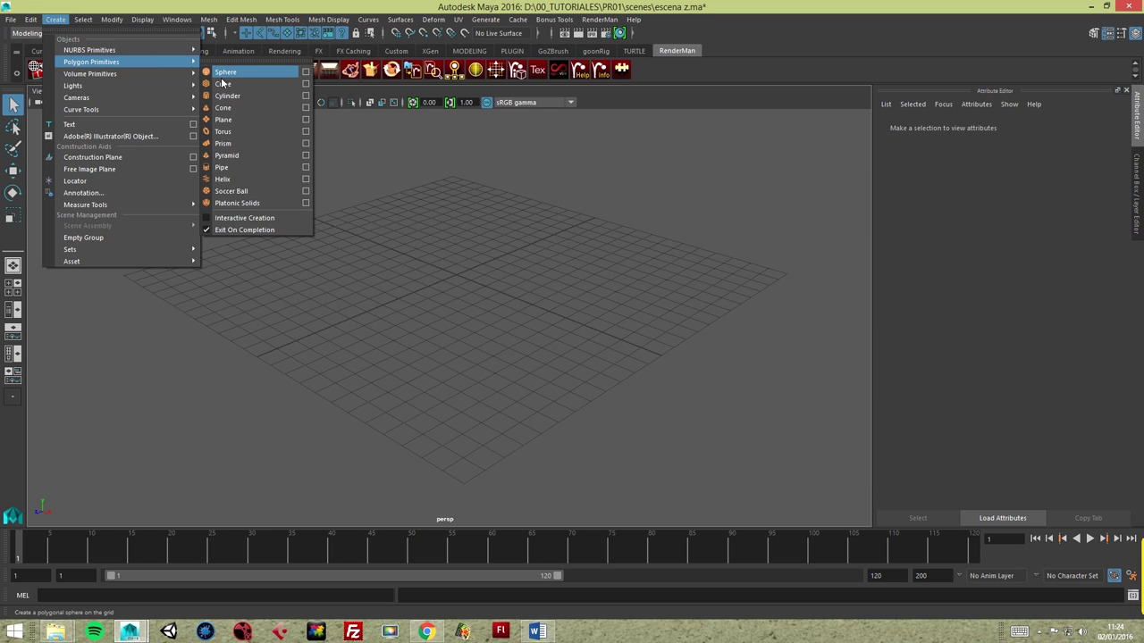
pyautogui.click(222, 120)
pyautogui.scroll(-5, 486, 300)
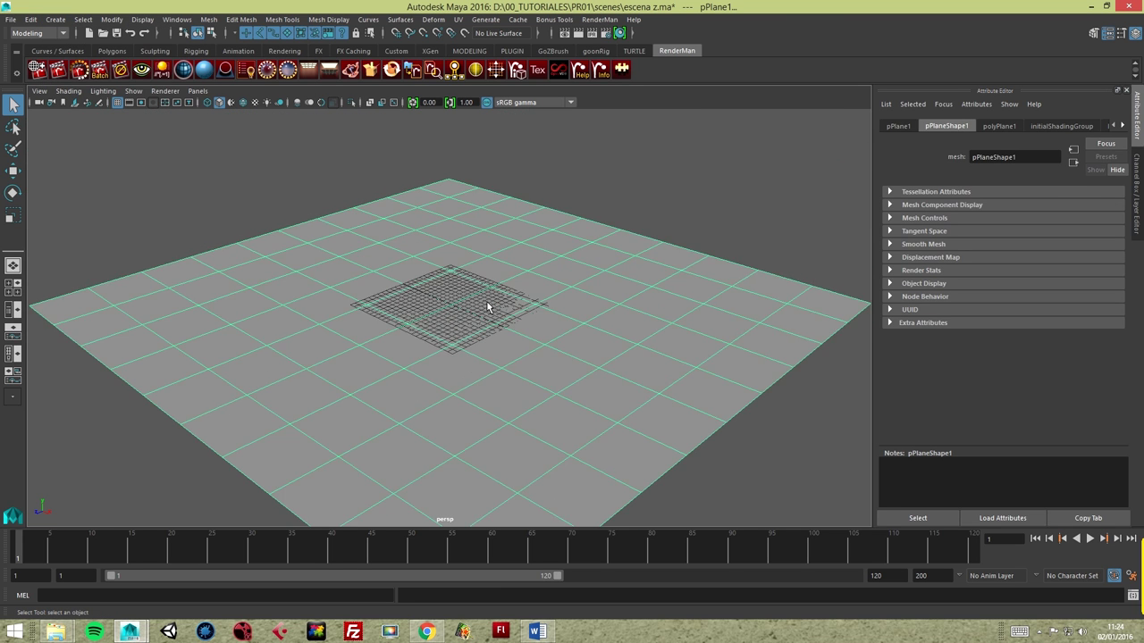
pyautogui.keyDown('alt'); pyautogui.moveTo(486, 301); pyautogui.dragTo(431, 307); pyautogui.keyUp('alt')
# Raise the plane's far border edge loop into a tall wall and select the floor-wall corner edge.
pyautogui.moveTo(710, 293); pyautogui.dragTo(701, 254, button='right')
pyautogui.click(624, 184)
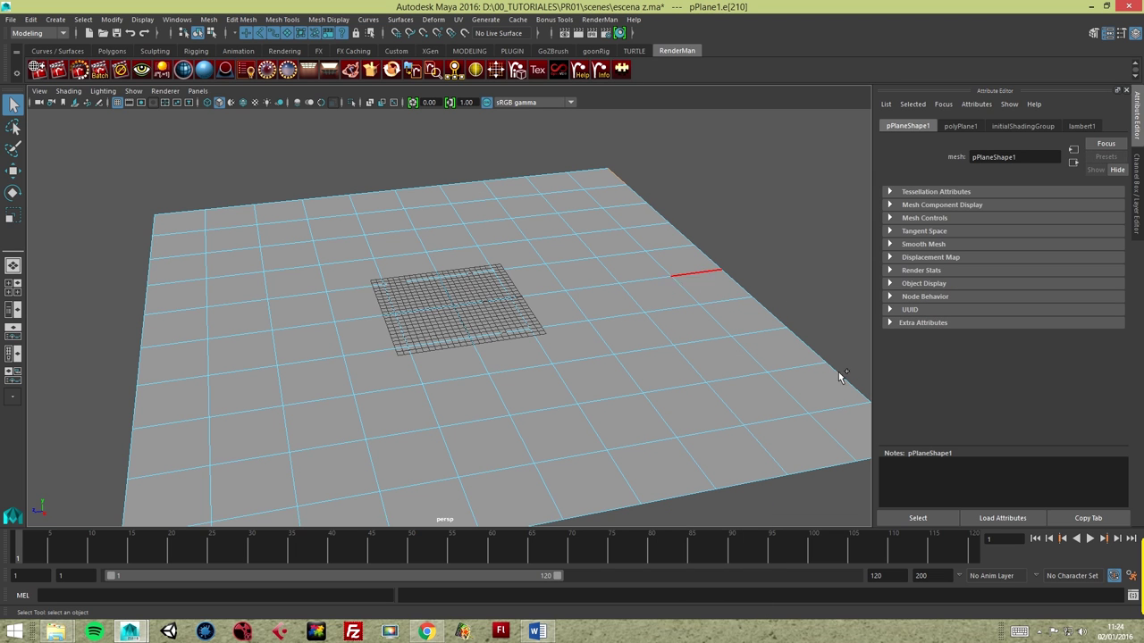
pyautogui.keyDown('alt'); pyautogui.moveTo(779, 357); pyautogui.dragTo(773, 348); pyautogui.keyUp('alt')
pyautogui.doubleClick(808, 387)
pyautogui.click(13, 170)
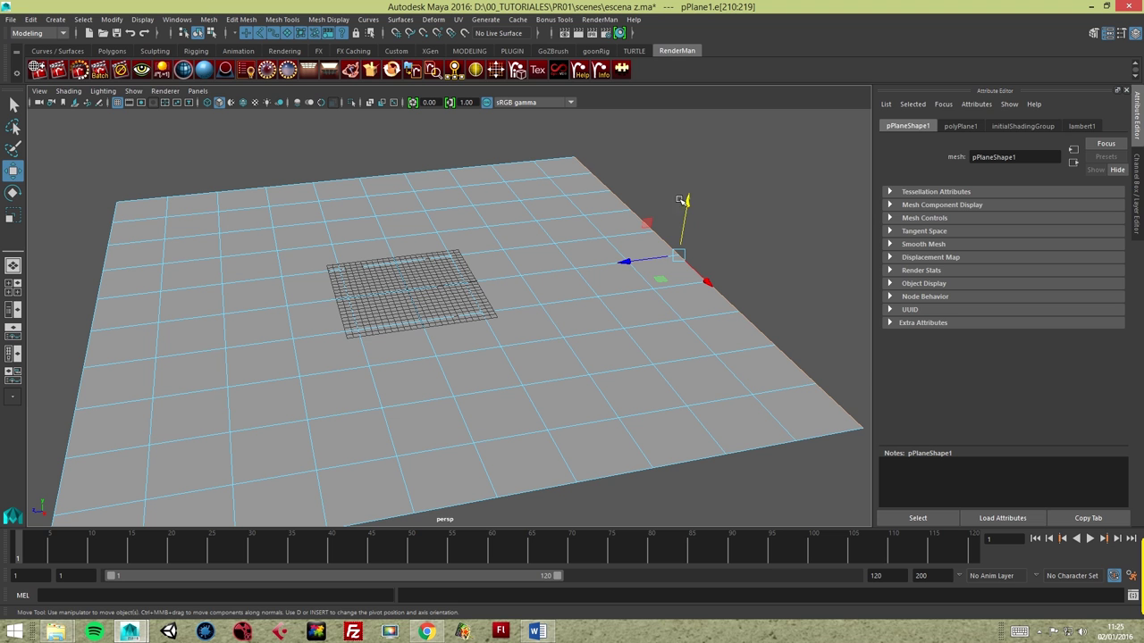
pyautogui.moveTo(681, 200); pyautogui.dragTo(657, 4)
pyautogui.moveTo(677, 162)
pyautogui.keyDown('alt'); pyautogui.mouseDown()
pyautogui.moveTo(573, 160)
pyautogui.moveTo(554, 178)
pyautogui.moveTo(513, 362)
pyautogui.mouseUp(); pyautogui.keyUp('alt')
pyautogui.click(514, 368)
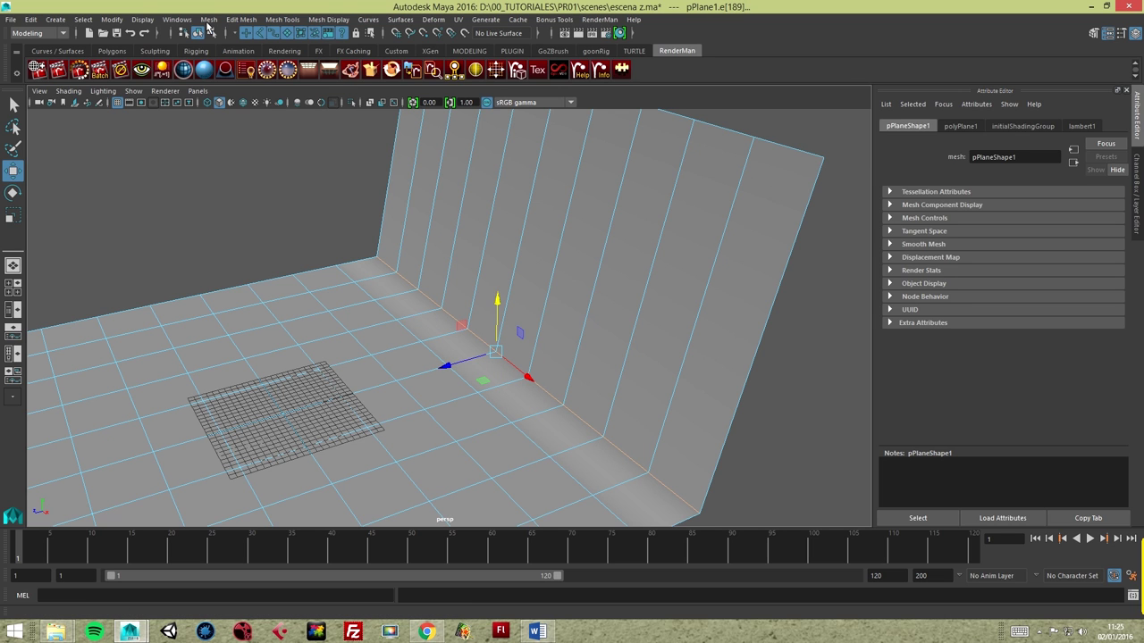
pyautogui.click(208, 20)
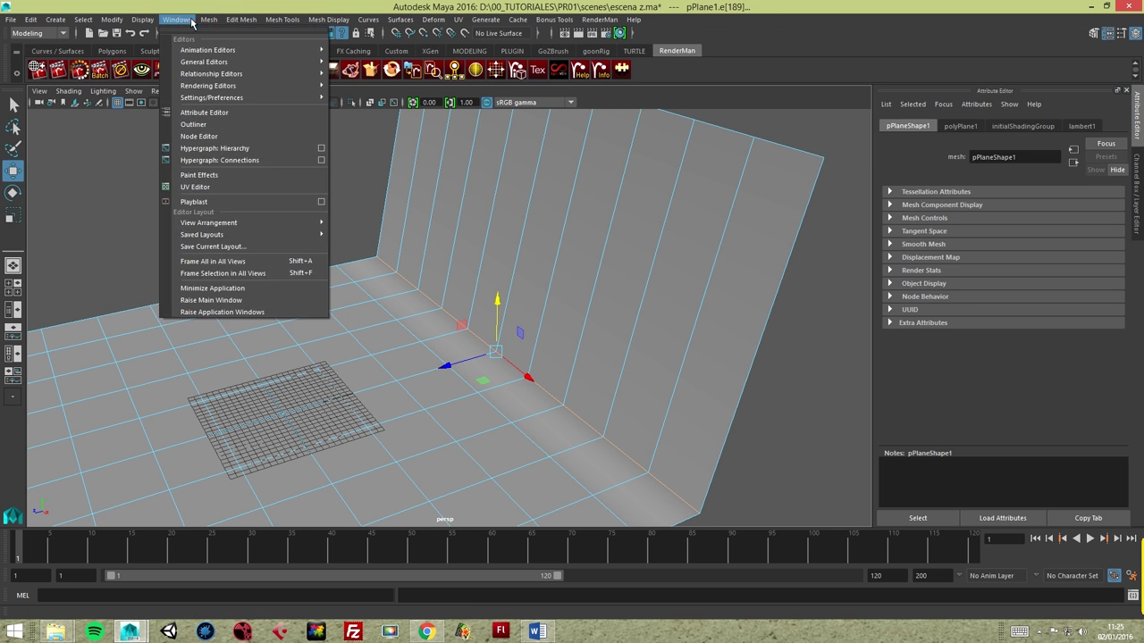
# Bevel the floor-wall corner edge with 8 segments and fraction 1.
pyautogui.click(252, 62)
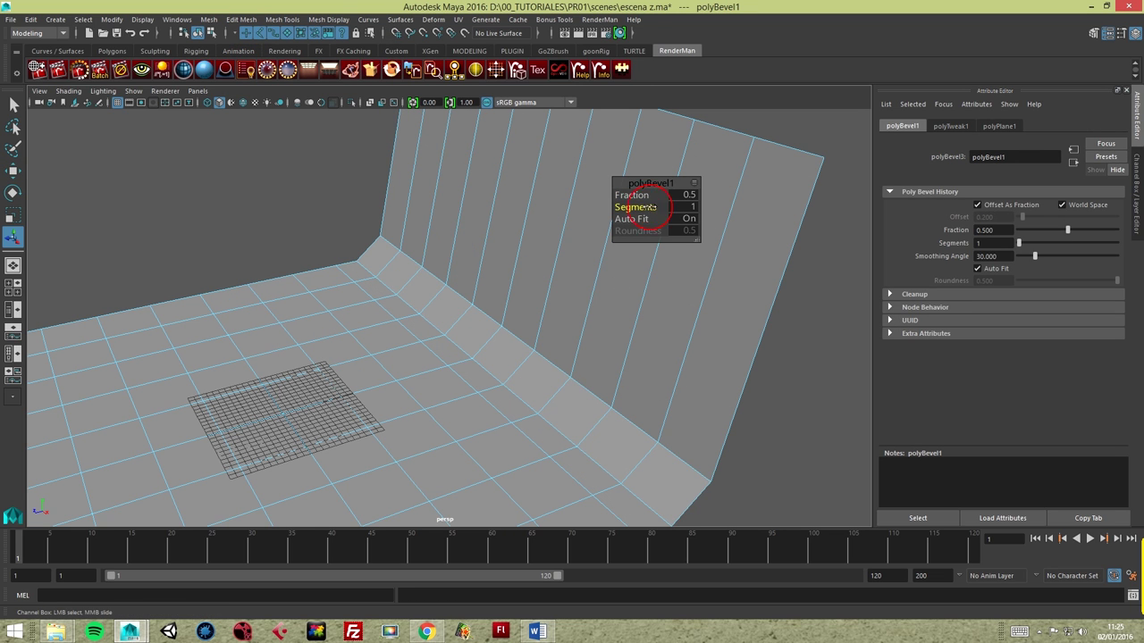
pyautogui.moveTo(645, 208); pyautogui.dragTo(664, 207)
pyautogui.moveTo(594, 332)
pyautogui.keyDown('alt'); pyautogui.mouseDown()
pyautogui.moveTo(582, 346)
pyautogui.moveTo(626, 268)
pyautogui.mouseUp(); pyautogui.keyUp('alt')
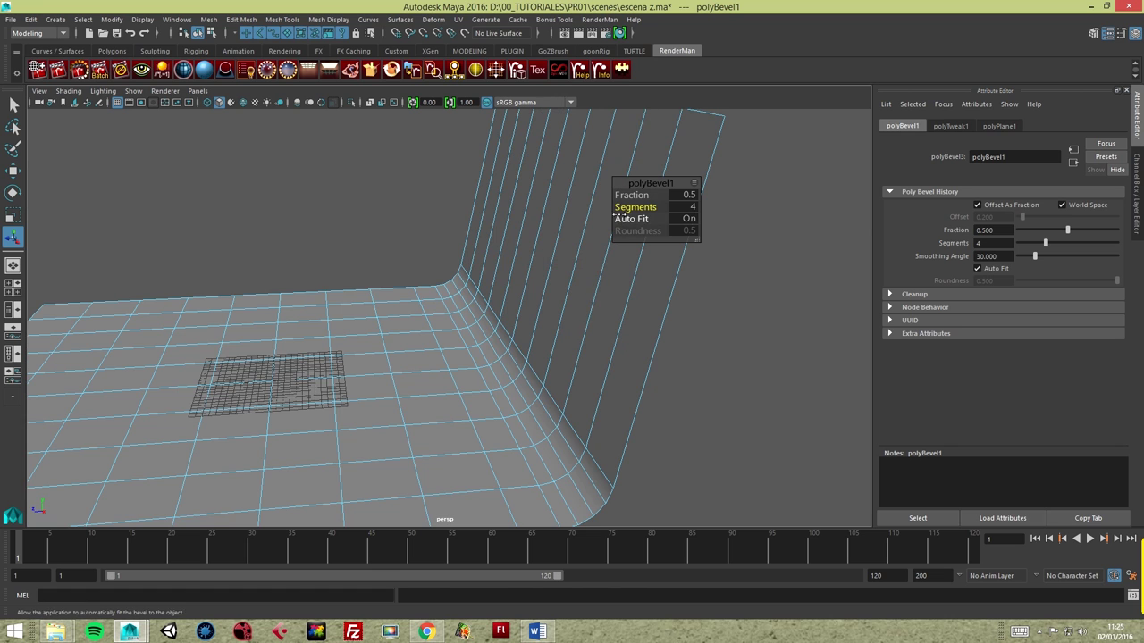
pyautogui.moveTo(637, 207)
pyautogui.mouseDown()
pyautogui.moveTo(662, 206)
pyautogui.moveTo(653, 195)
pyautogui.moveTo(655, 324)
pyautogui.mouseUp()
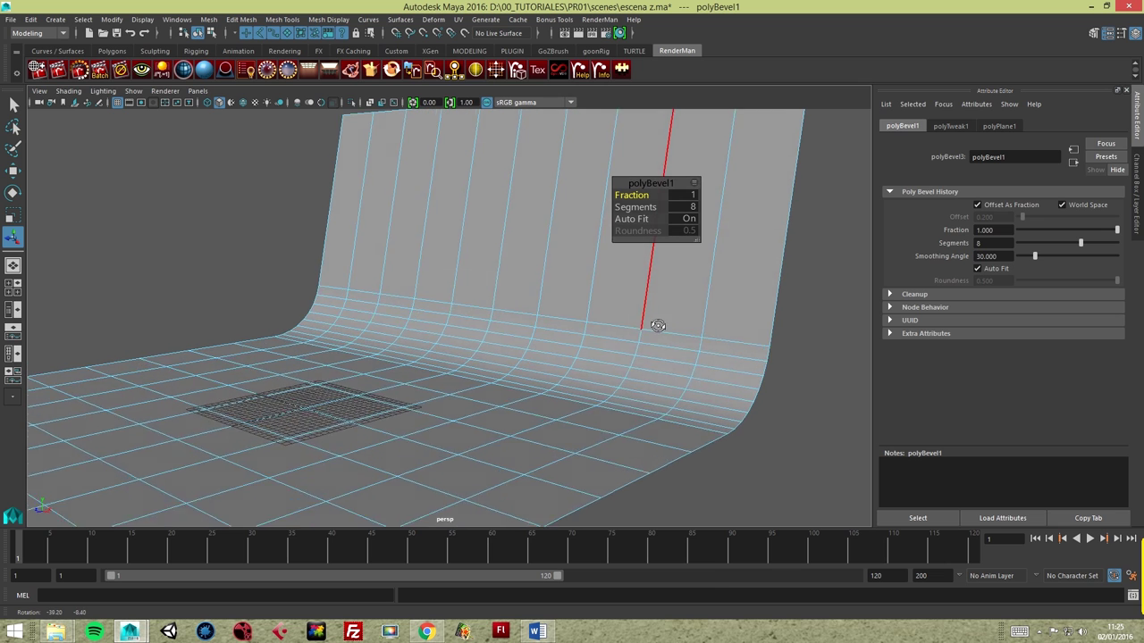
# Return to Object Mode and select the whole backdrop plane.
pyautogui.moveTo(660, 314); pyautogui.dragTo(707, 300, button='right')
pyautogui.click(798, 332)
pyautogui.moveTo(595, 383)
pyautogui.keyDown('alt'); pyautogui.mouseDown()
pyautogui.moveTo(628, 393)
pyautogui.moveTo(594, 327)
pyautogui.mouseUp(); pyautogui.keyUp('alt')
pyautogui.click(614, 354)
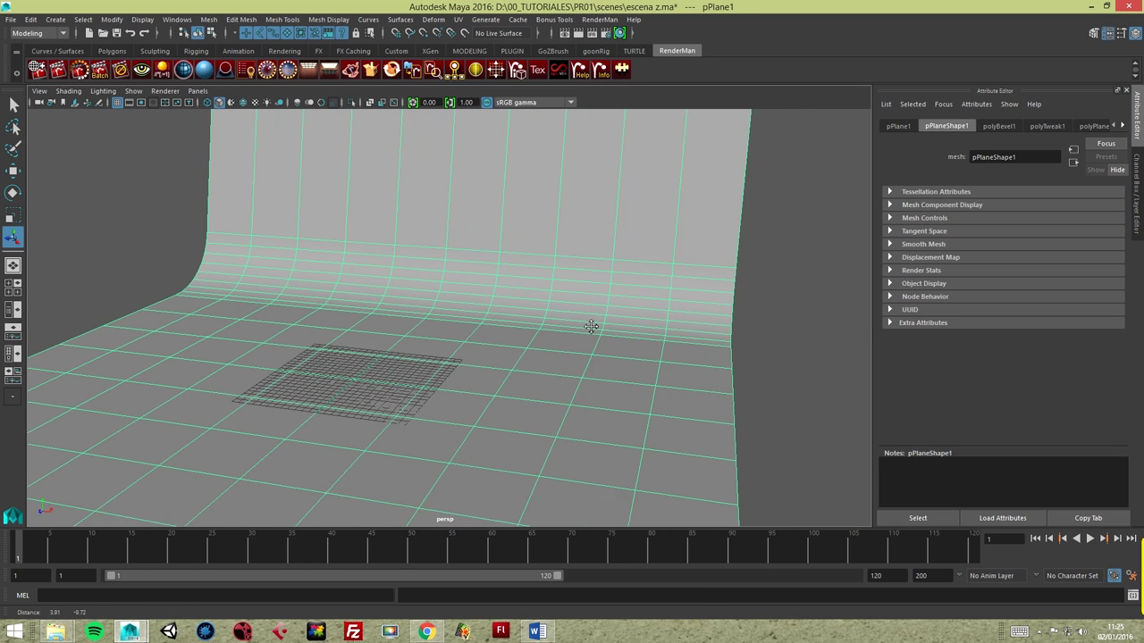
# Assign a PxrLMDiffuse material to the backdrop plane and hide the viewport grid.
pyautogui.click(183, 70)
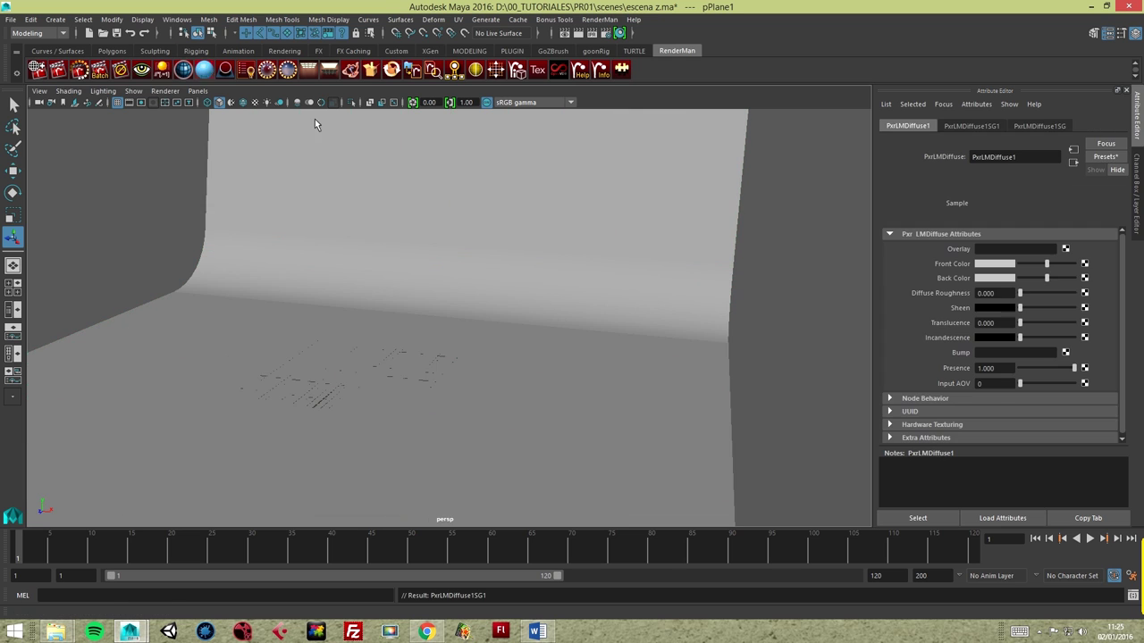
pyautogui.click(1008, 267)
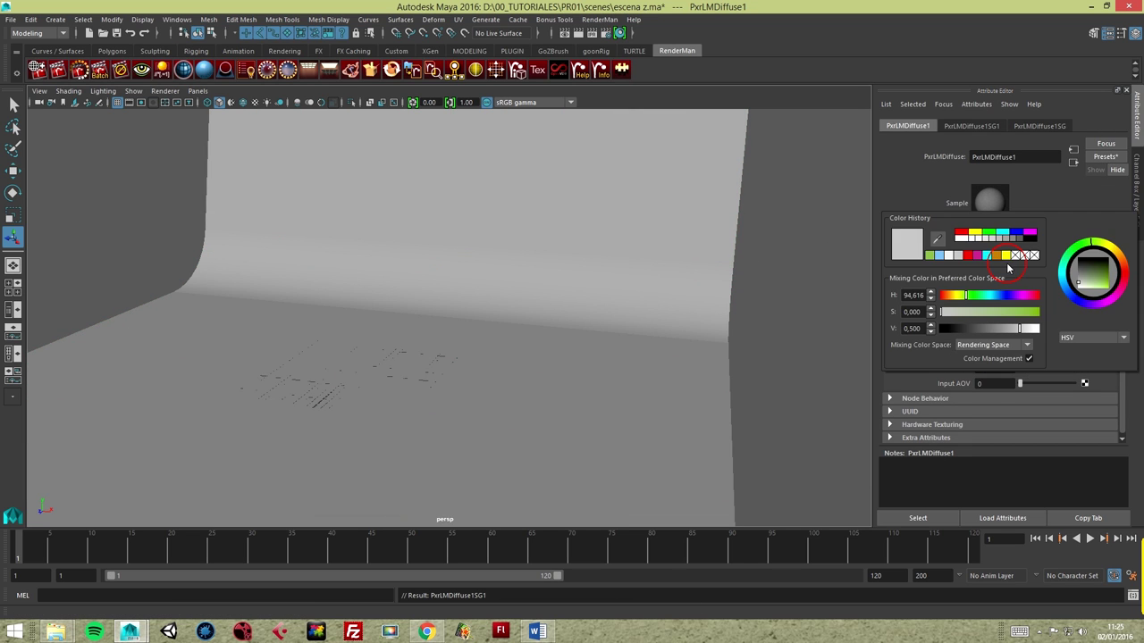
pyautogui.moveTo(679, 340)
pyautogui.keyDown('alt'); pyautogui.mouseDown()
pyautogui.moveTo(684, 316)
pyautogui.moveTo(569, 369)
pyautogui.moveTo(501, 357)
pyautogui.mouseUp(); pyautogui.keyUp('alt')
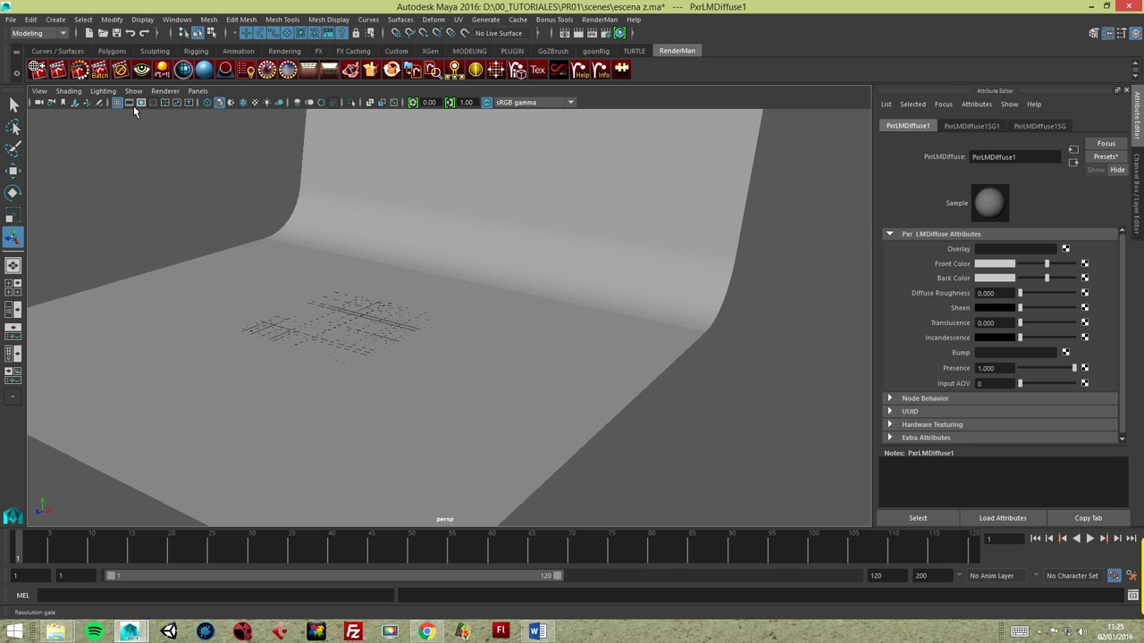
pyautogui.click(122, 105)
pyautogui.keyDown('alt'); pyautogui.moveTo(408, 243); pyautogui.dragTo(390, 250); pyautogui.keyUp('alt')
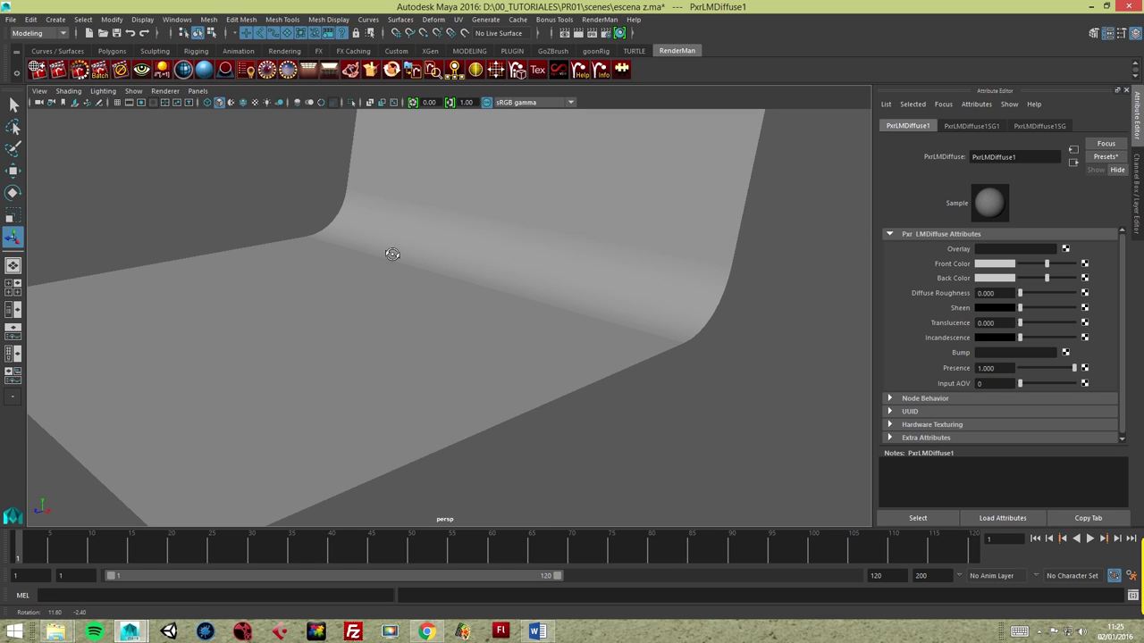
pyautogui.click(55, 18)
pyautogui.moveTo(92, 62)
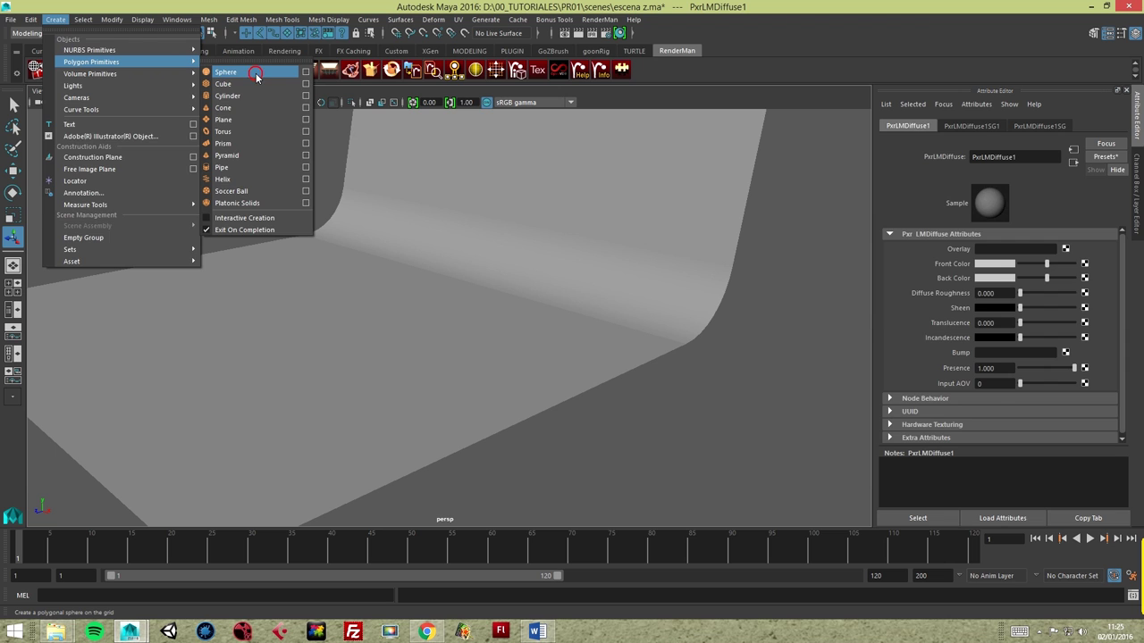
# Create a polygon sphere and lift it up onto the floor.
pyautogui.click(256, 72)
pyautogui.moveTo(377, 397)
pyautogui.keyDown('alt'); pyautogui.mouseDown()
pyautogui.moveTo(439, 403)
pyautogui.moveTo(437, 385)
pyautogui.mouseUp(); pyautogui.keyUp('alt')
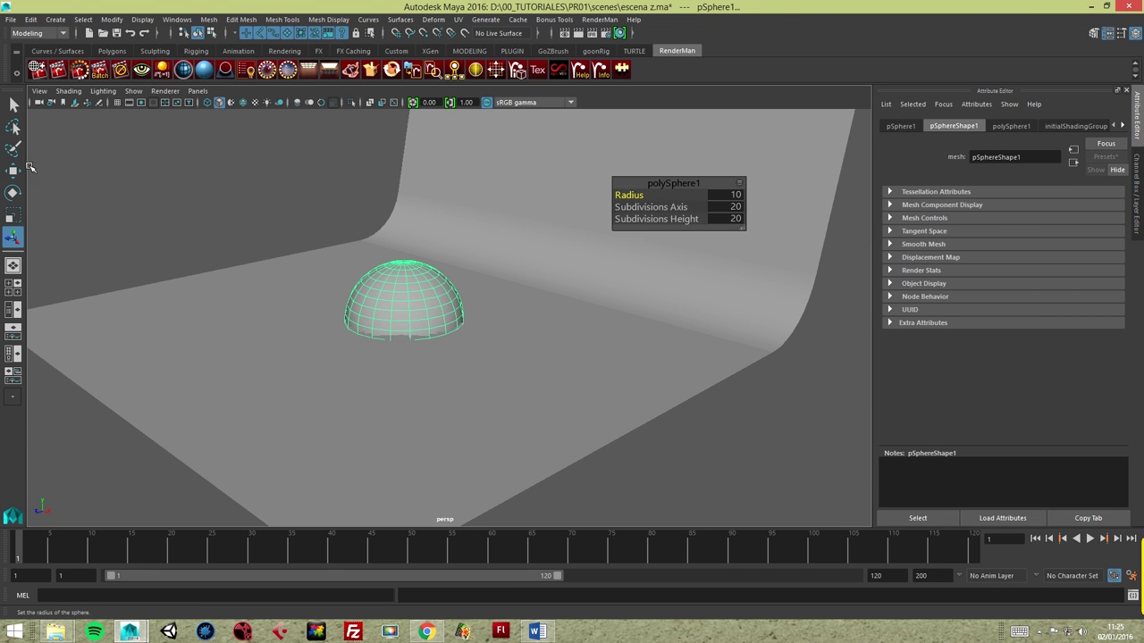
pyautogui.click(13, 172)
pyautogui.moveTo(407, 265); pyautogui.dragTo(407, 214)
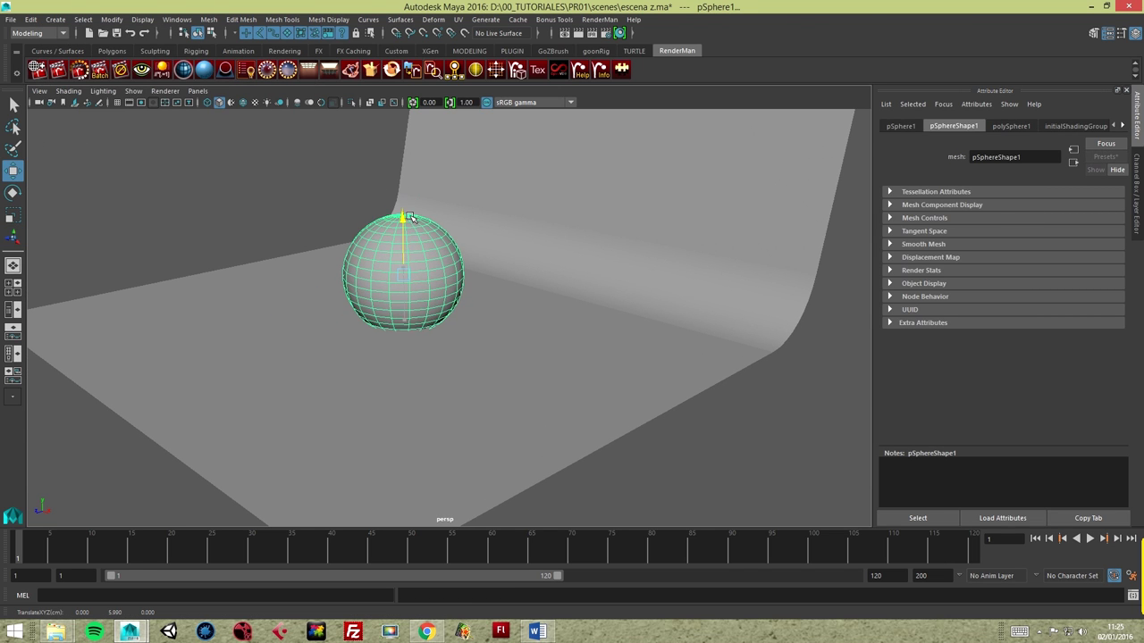
# Scale the sphere to about 0.343 and move it down and forward onto the backdrop floor.
pyautogui.click(13, 215)
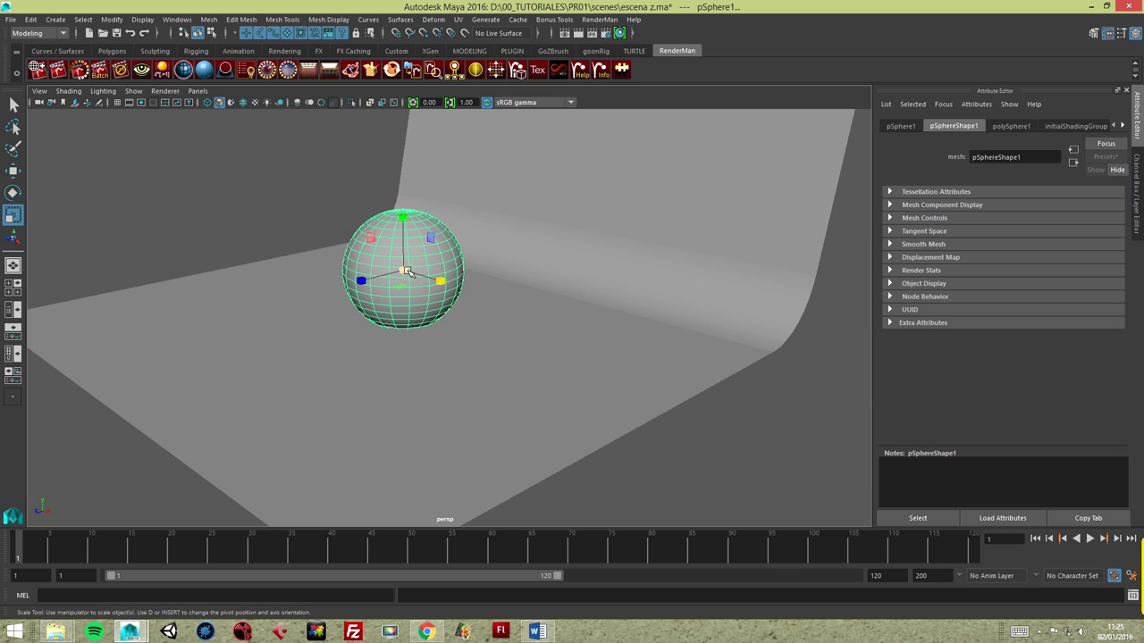
pyautogui.moveTo(406, 271); pyautogui.dragTo(337, 284)
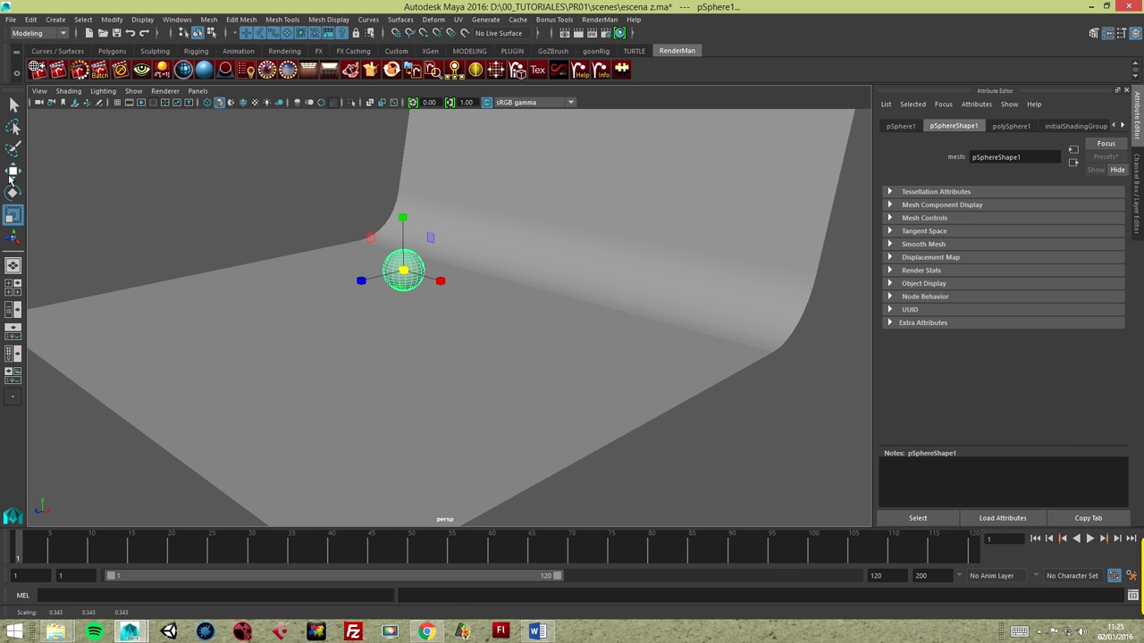
pyautogui.click(13, 171)
pyautogui.moveTo(402, 218); pyautogui.dragTo(403, 242)
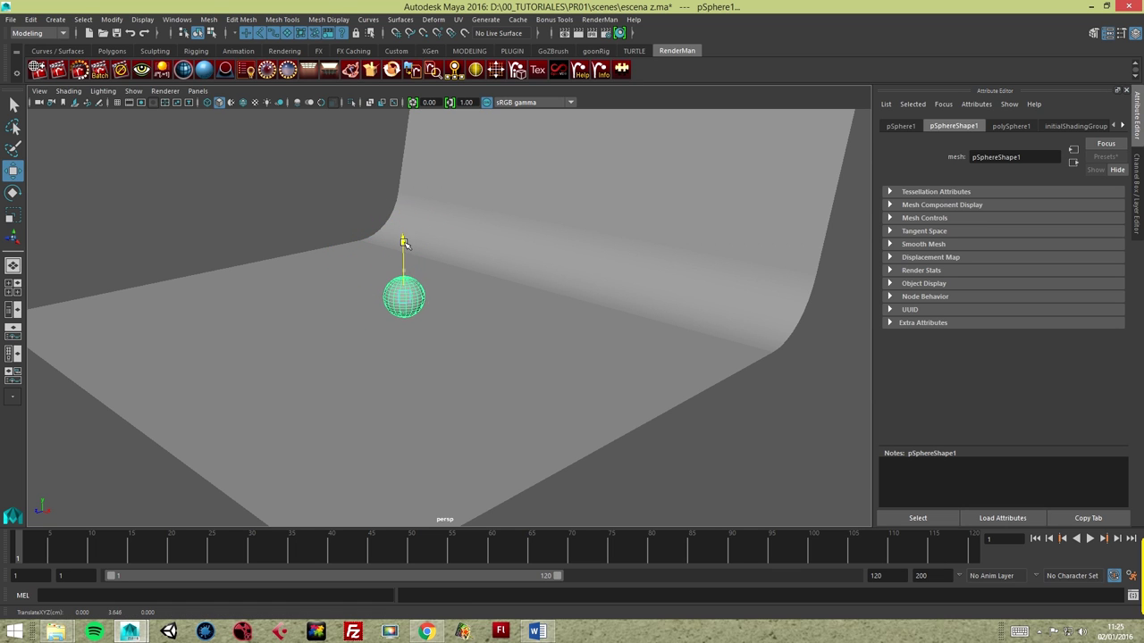
pyautogui.moveTo(363, 316)
pyautogui.mouseDown()
pyautogui.moveTo(180, 388)
pyautogui.moveTo(176, 408)
pyautogui.mouseUp()
pyautogui.moveTo(501, 399)
pyautogui.keyDown('alt'); pyautogui.mouseDown()
pyautogui.moveTo(337, 396)
pyautogui.moveTo(350, 395)
pyautogui.mouseUp(); pyautogui.keyUp('alt')
pyautogui.click(348, 391)
pyautogui.moveTo(348, 390); pyautogui.dragTo(317, 364, button='right')
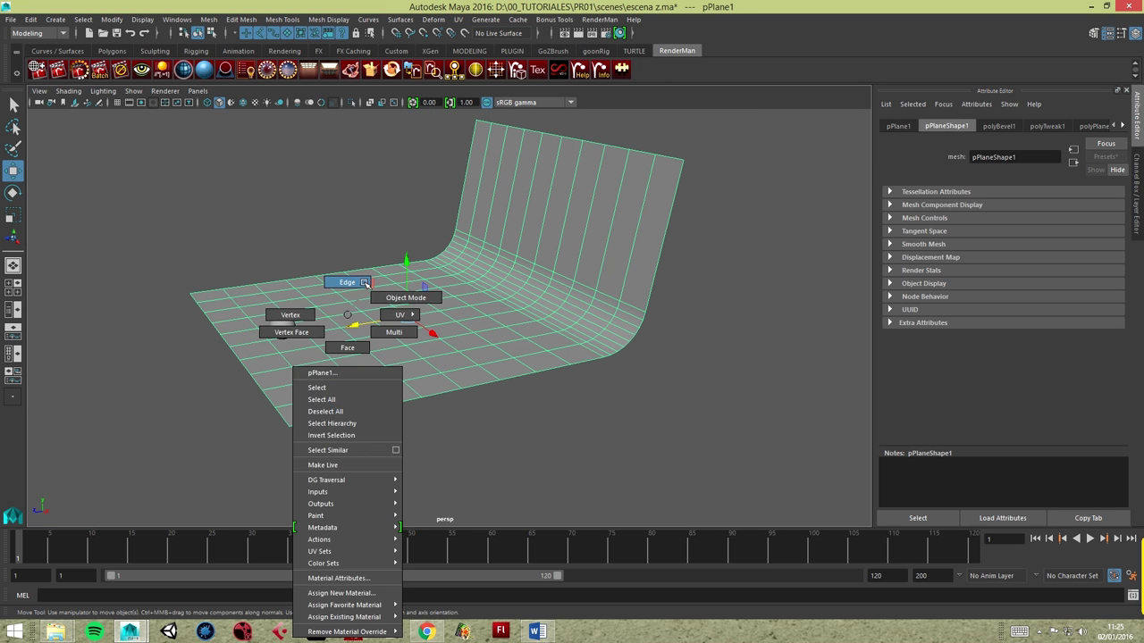
# Select the backdrop's front edge and pull it outward to extend the floor.
pyautogui.click(283, 419)
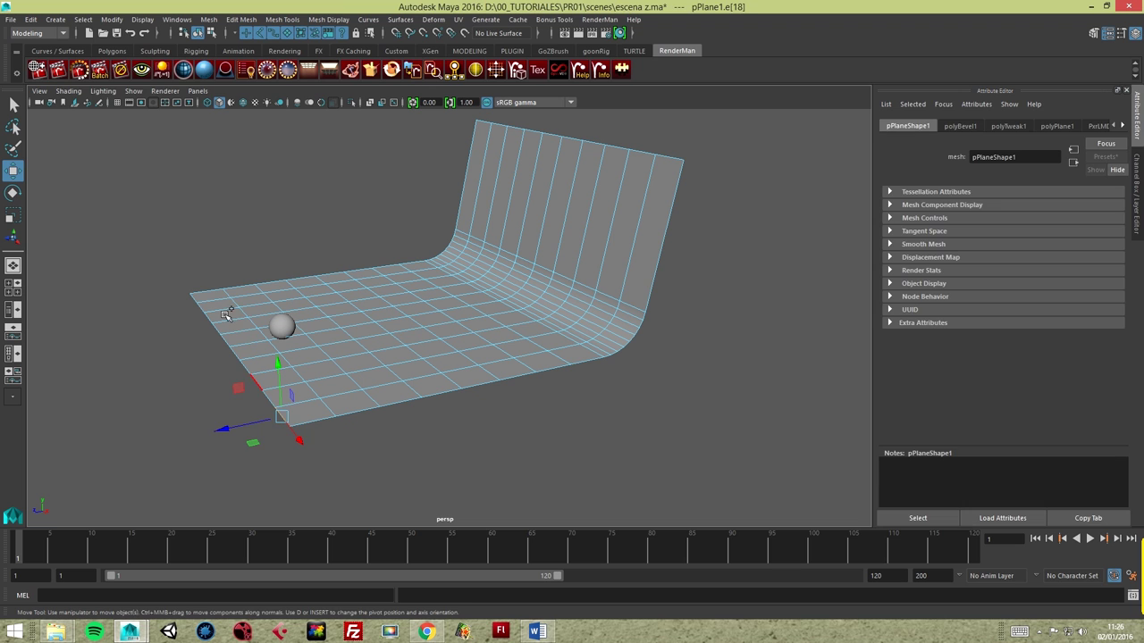
pyautogui.click(193, 299)
pyautogui.moveTo(180, 361)
pyautogui.mouseDown()
pyautogui.moveTo(43, 366)
pyautogui.moveTo(30, 378)
pyautogui.moveTo(414, 352)
pyautogui.moveTo(469, 333)
pyautogui.mouseUp()
pyautogui.scroll(-2, 431, 367)
# Return the backdrop to Object Mode and reselect the sphere.
pyautogui.moveTo(620, 302)
pyautogui.mouseDown(button='right')
pyautogui.moveTo(527, 307)
pyautogui.moveTo(581, 289)
pyautogui.mouseUp(button='right')
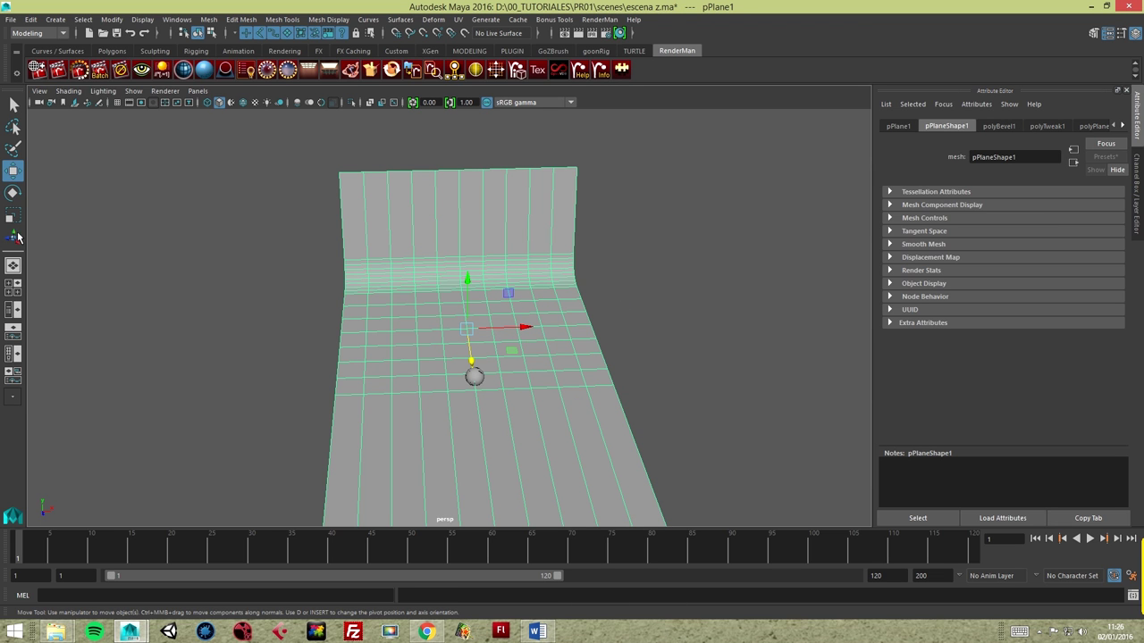
pyautogui.press('r')
pyautogui.moveTo(530, 331)
pyautogui.keyDown('alt'); pyautogui.mouseDown()
pyautogui.moveTo(664, 316)
pyautogui.moveTo(625, 319)
pyautogui.moveTo(434, 396)
pyautogui.moveTo(429, 375)
pyautogui.moveTo(384, 358)
pyautogui.mouseUp(); pyautogui.keyUp('alt')
pyautogui.click(12, 170)
pyautogui.moveTo(175, 268)
pyautogui.keyDown('alt'); pyautogui.mouseDown()
pyautogui.moveTo(311, 307)
pyautogui.moveTo(288, 296)
pyautogui.moveTo(409, 298)
pyautogui.moveTo(249, 268)
pyautogui.mouseUp(); pyautogui.keyUp('alt')
pyautogui.click(346, 305)
pyautogui.moveTo(250, 268); pyautogui.dragTo(109, 281, button='middle')
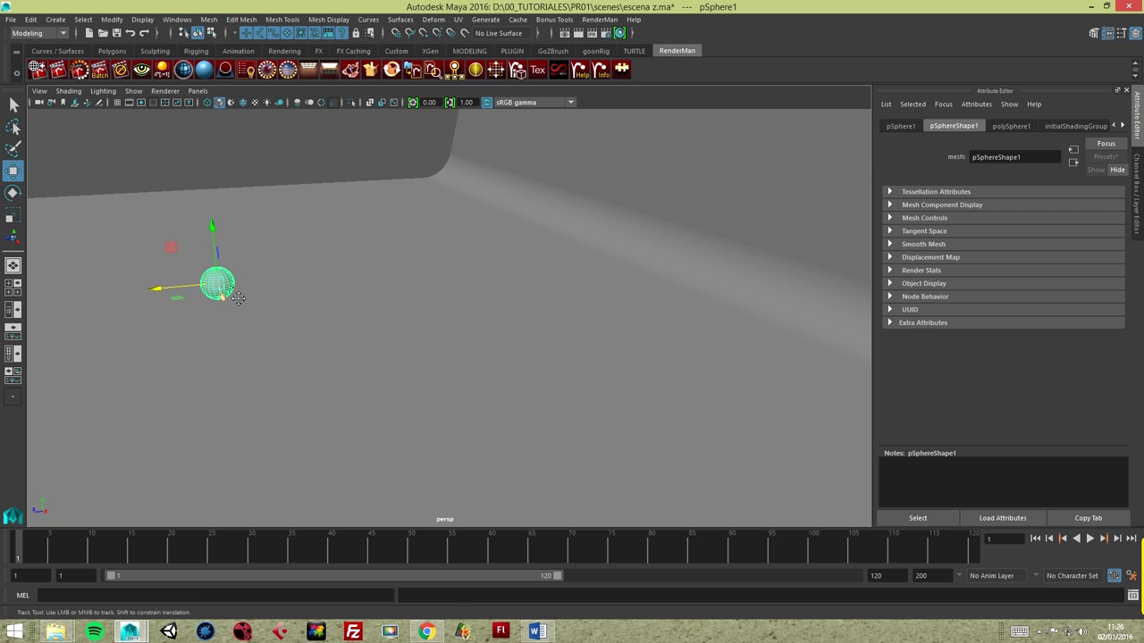
# Undo the accidental sphere move and give the sphere a blue PxrLMDiffuse material.
pyautogui.hotkey('ctrl', 'z')
pyautogui.keyDown('alt'); pyautogui.moveTo(314, 297); pyautogui.dragTo(408, 291, button='middle'); pyautogui.keyUp('alt')
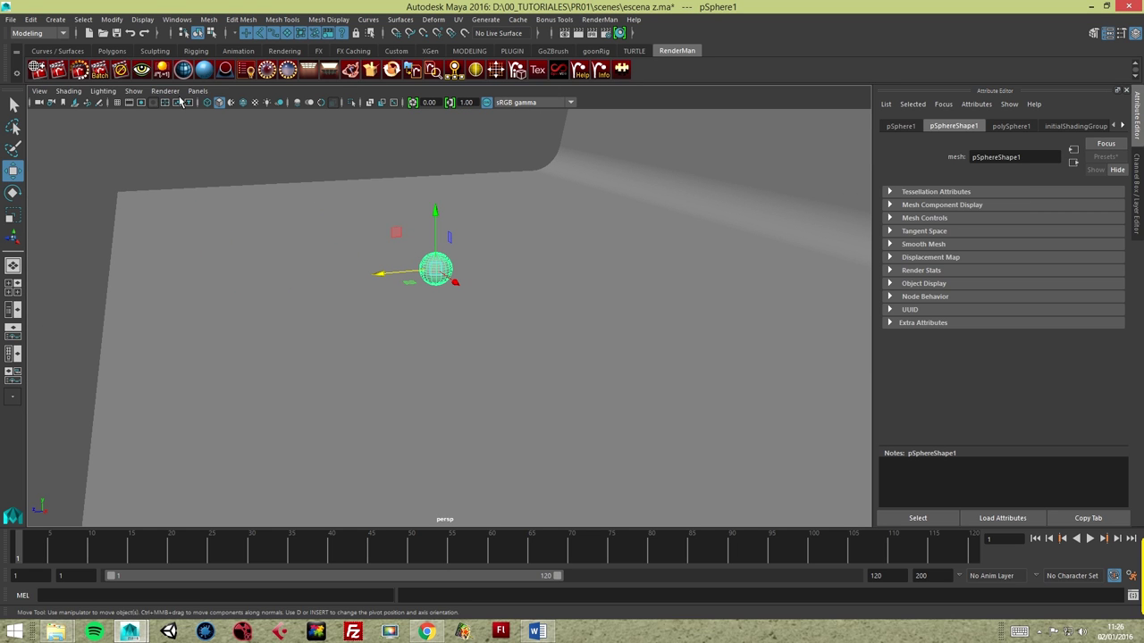
pyautogui.click(183, 69)
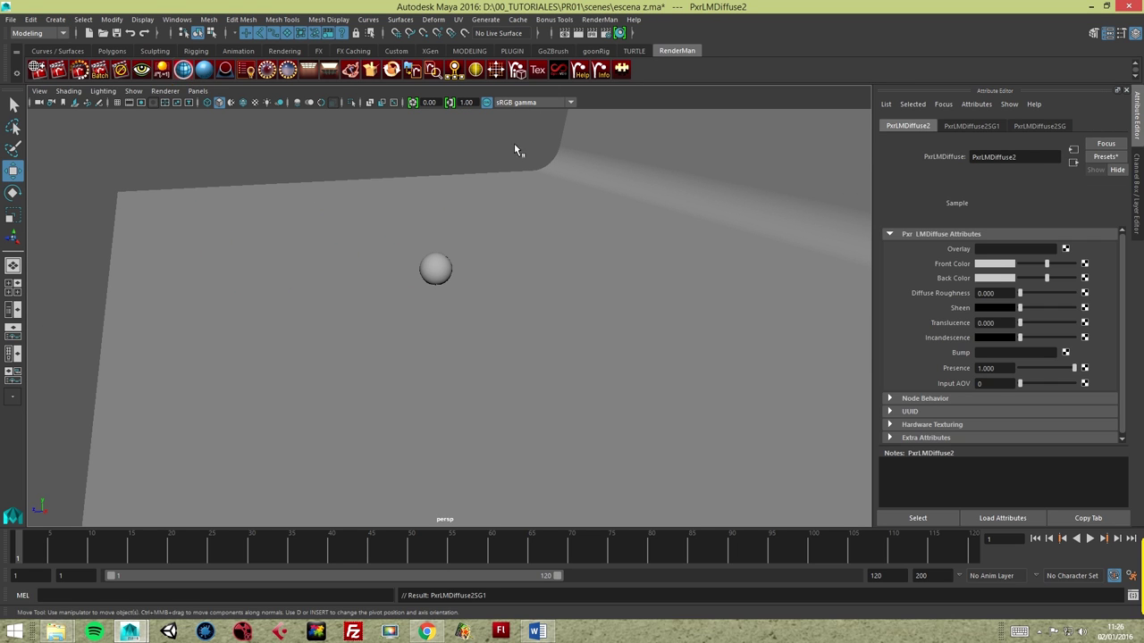
pyautogui.click(997, 264)
pyautogui.click(941, 254)
pyautogui.click(485, 247)
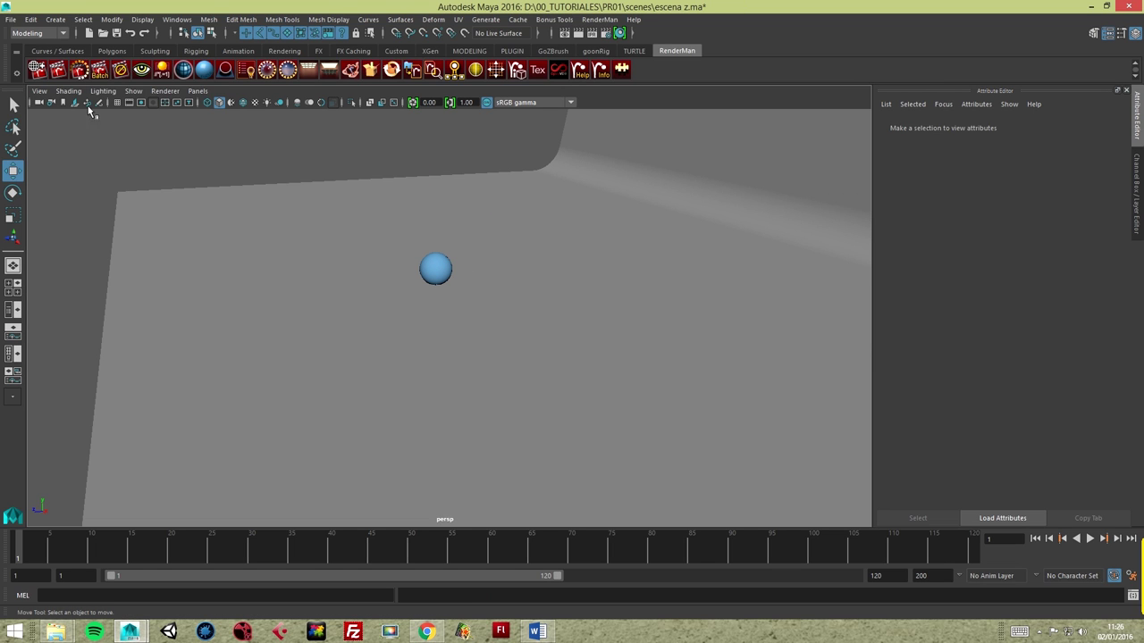
pyautogui.click(55, 18)
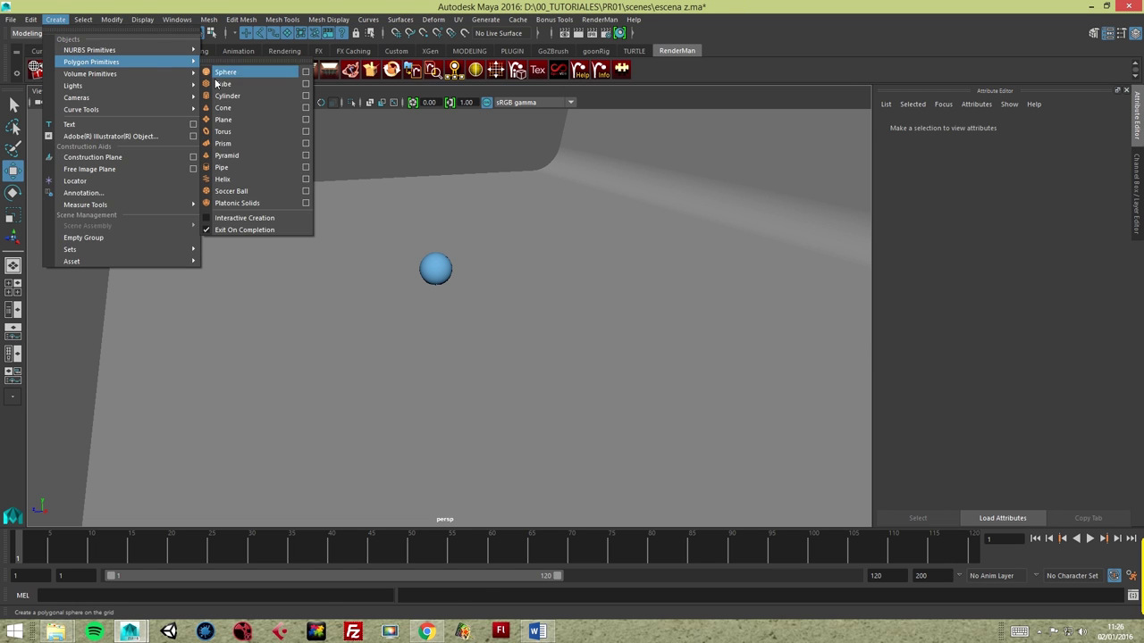
# Create a polygon cube, scale it up, and move it just right of the blue sphere.
pyautogui.click(228, 81)
pyautogui.click(393, 208)
pyautogui.moveTo(700, 207); pyautogui.dragTo(705, 195)
pyautogui.press('r')
pyautogui.moveTo(702, 249)
pyautogui.mouseDown()
pyautogui.moveTo(774, 235)
pyautogui.moveTo(615, 237)
pyautogui.mouseUp()
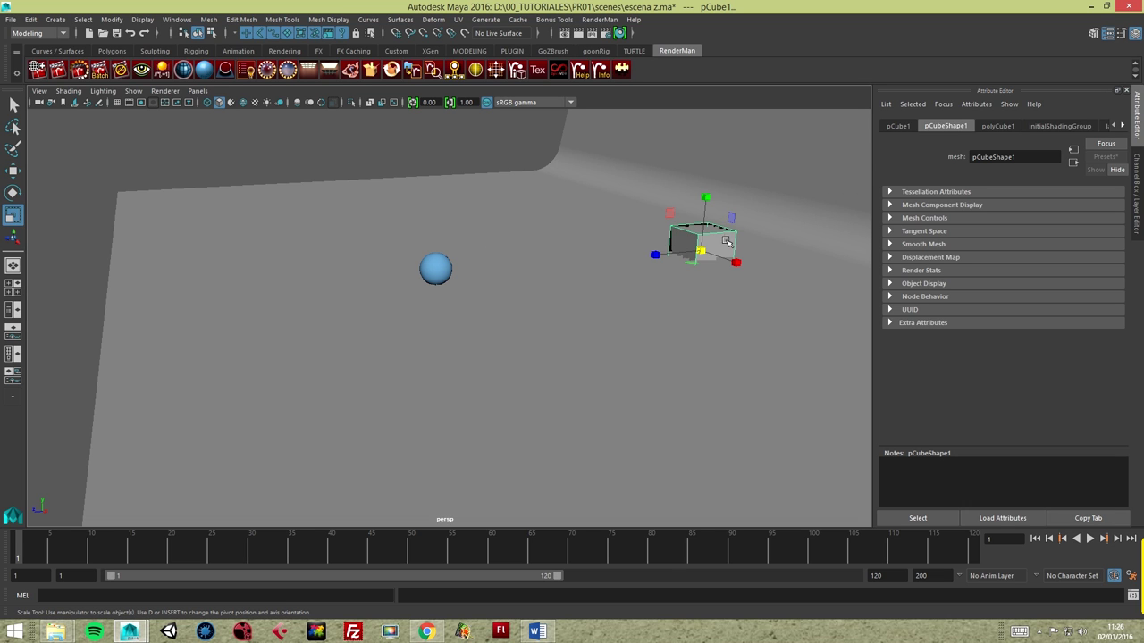
pyautogui.click(39, 102)
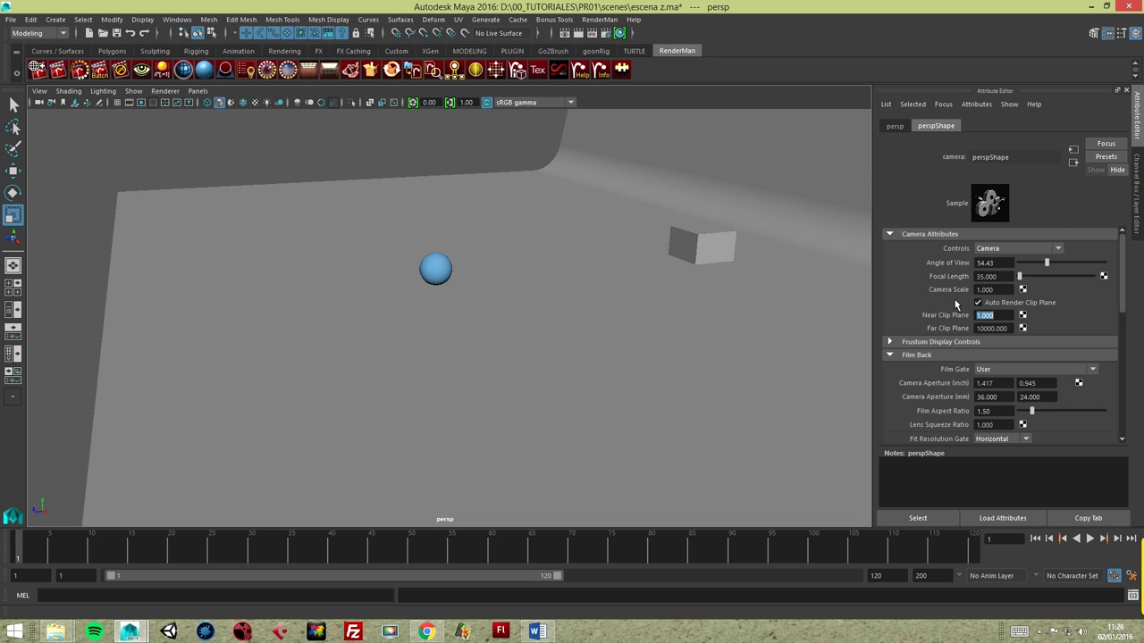
pyautogui.click(706, 245)
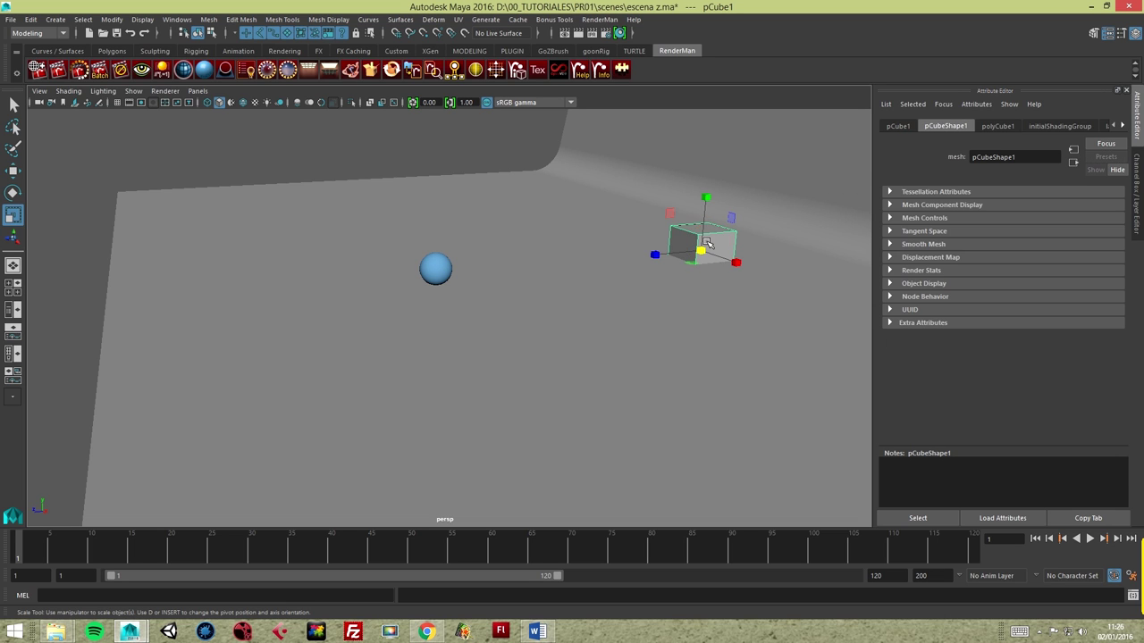
pyautogui.moveTo(676, 228)
pyautogui.mouseDown()
pyautogui.moveTo(468, 243)
pyautogui.moveTo(498, 193)
pyautogui.mouseUp()
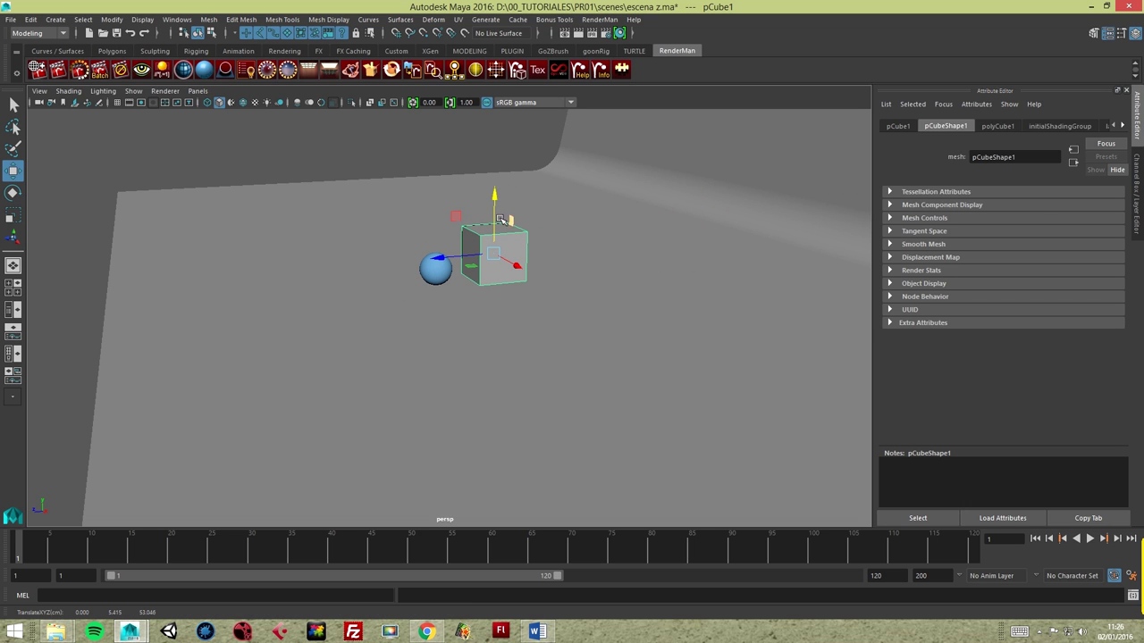
pyautogui.click(13, 215)
# Shrink the cube to the sphere's size, set it on the floor, and give it a green PxrLMDiffuse material.
pyautogui.moveTo(491, 255); pyautogui.dragTo(451, 257)
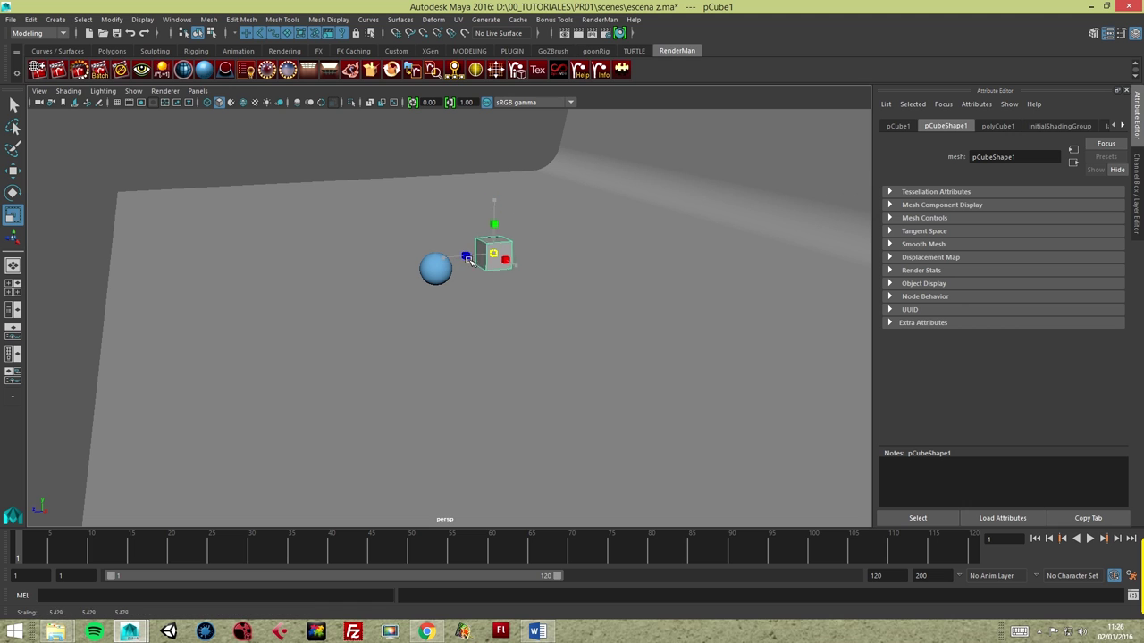
pyautogui.press('w')
pyautogui.moveTo(496, 199); pyautogui.dragTo(497, 207)
pyautogui.click(183, 69)
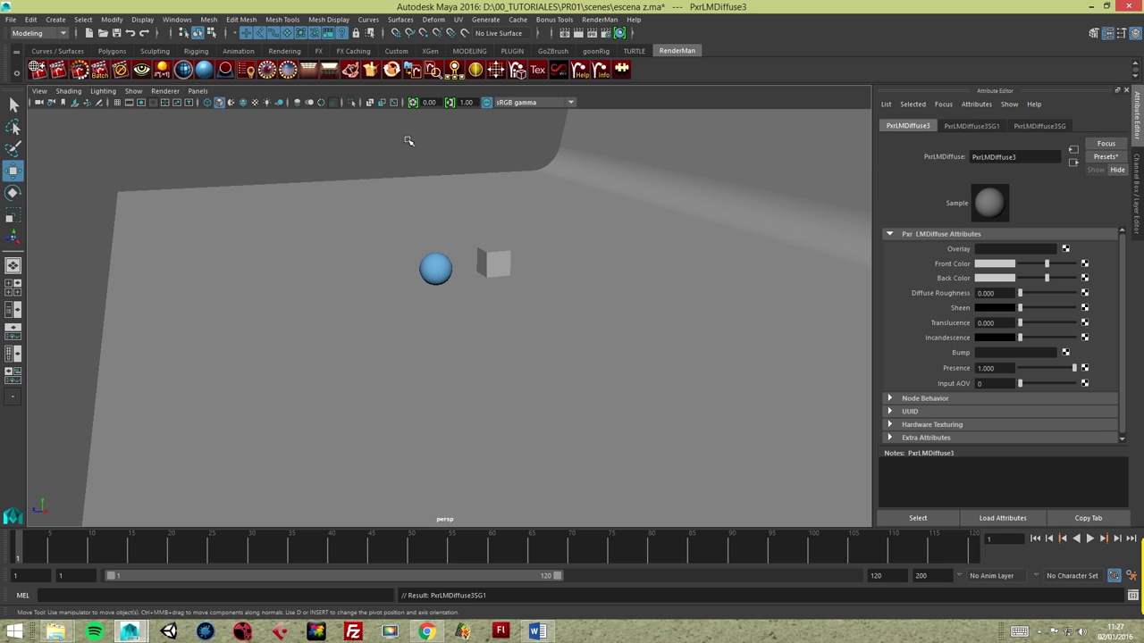
pyautogui.click(1003, 264)
pyautogui.click(958, 251)
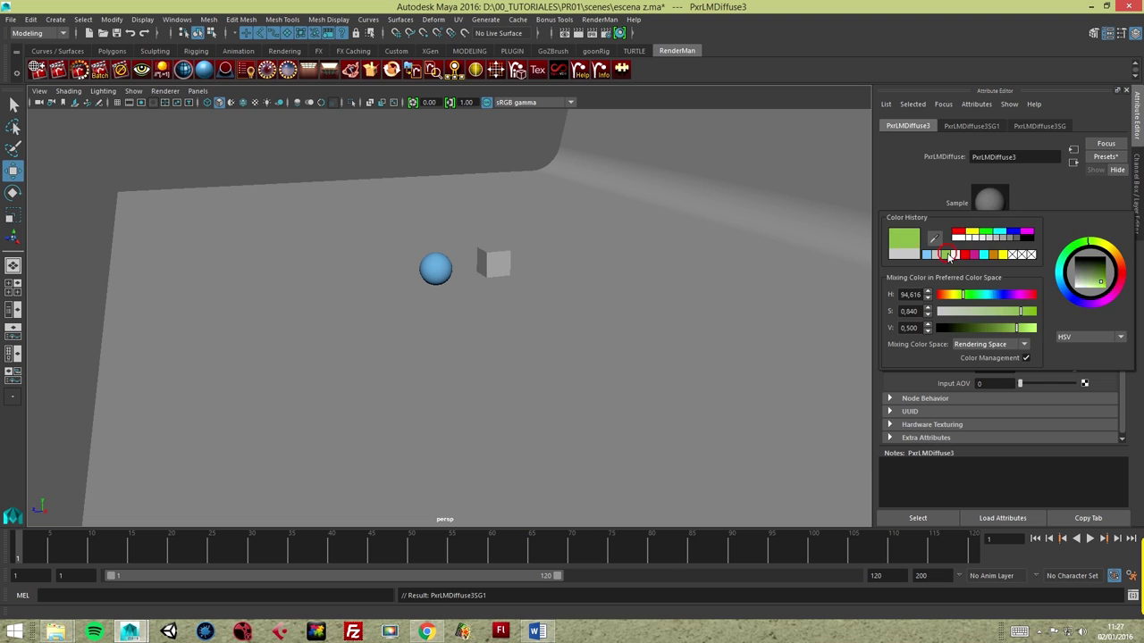
# Move the cube further right and place the duplicated sphere past it.
pyautogui.keyDown('alt'); pyautogui.moveTo(579, 255); pyautogui.dragTo(428, 258, button='middle'); pyautogui.keyUp('alt')
pyautogui.click(428, 258)
pyautogui.moveTo(371, 269); pyautogui.dragTo(414, 265)
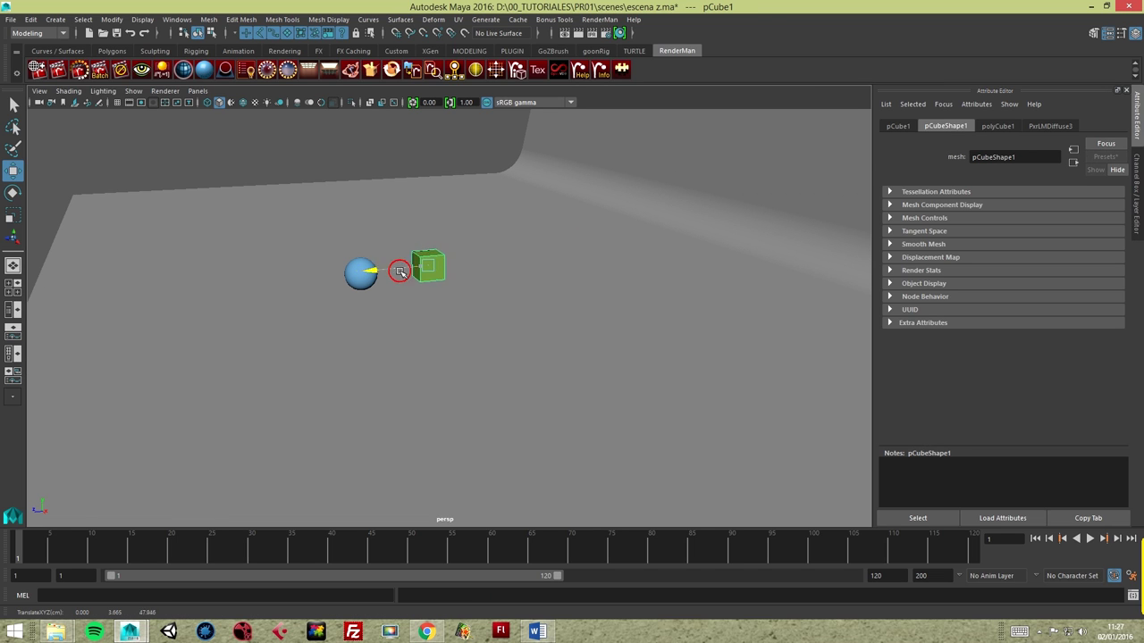
pyautogui.click(367, 274)
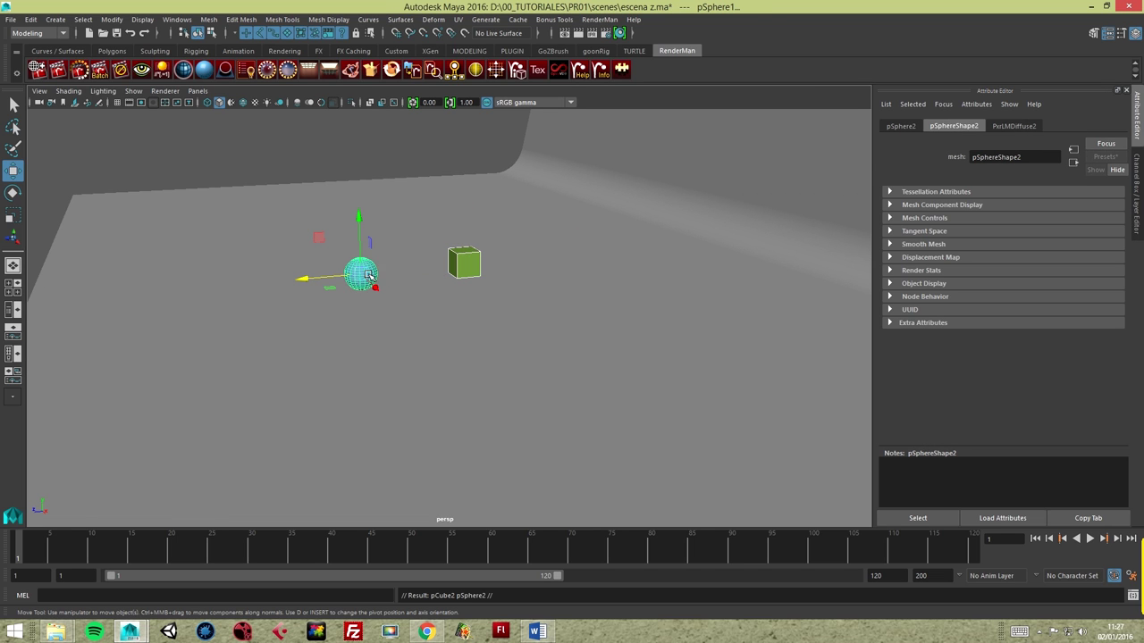
pyautogui.moveTo(322, 283)
pyautogui.mouseDown()
pyautogui.moveTo(483, 259)
pyautogui.moveTo(505, 302)
pyautogui.moveTo(595, 301)
pyautogui.moveTo(506, 312)
pyautogui.moveTo(554, 309)
pyautogui.mouseUp()
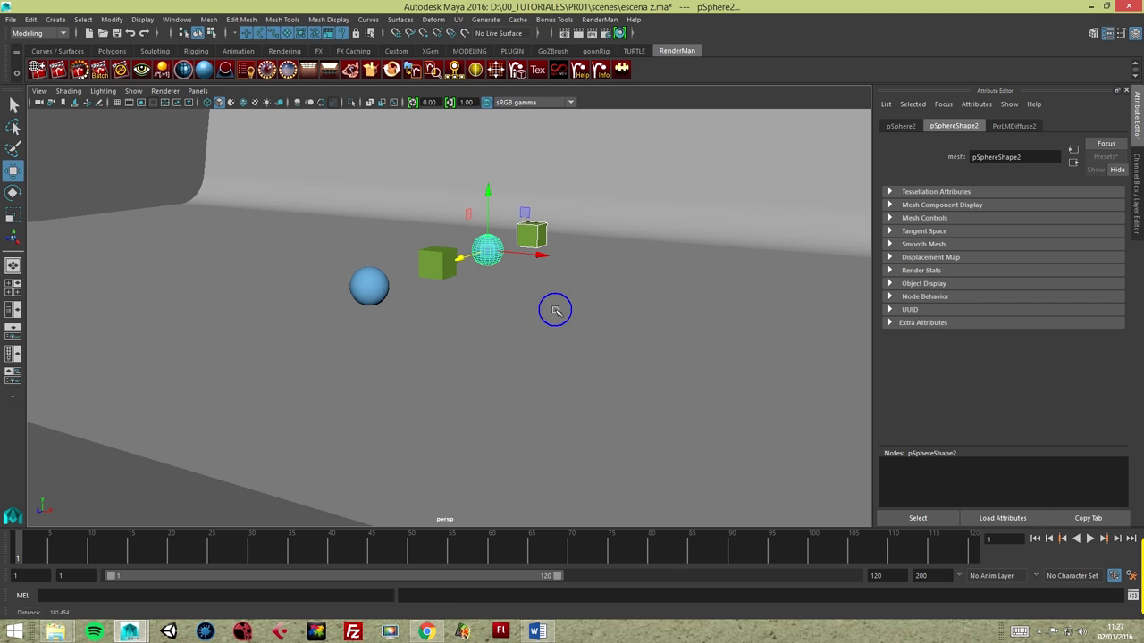
# Show the 960x540 resolution gate, create a camera, and look through camera1.
pyautogui.click(141, 104)
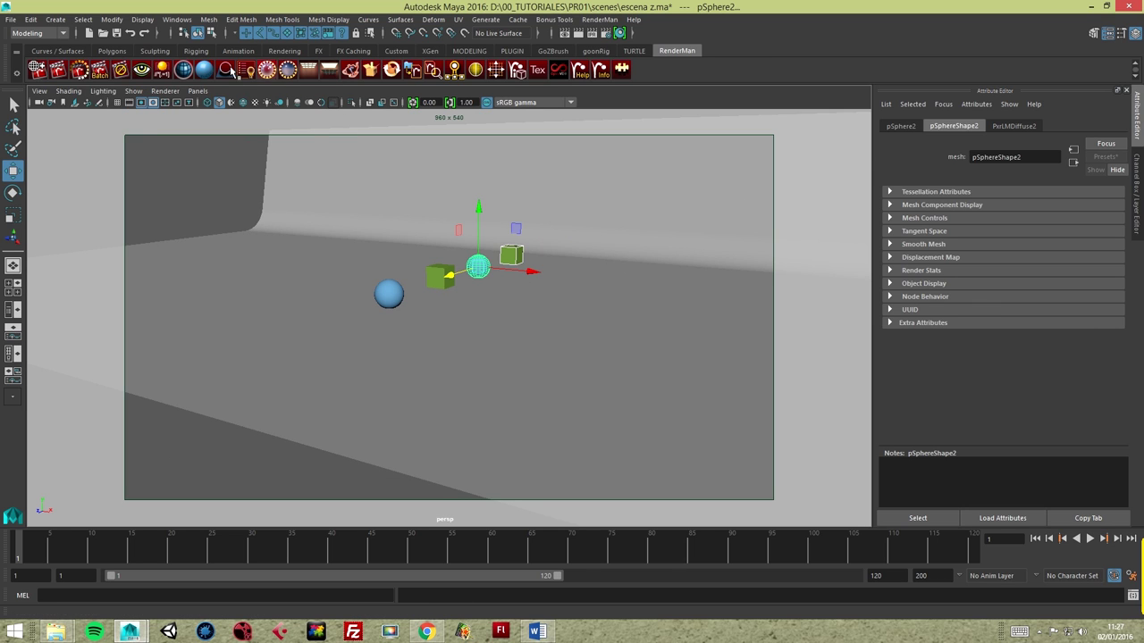
pyautogui.click(202, 92)
pyautogui.moveTo(216, 103)
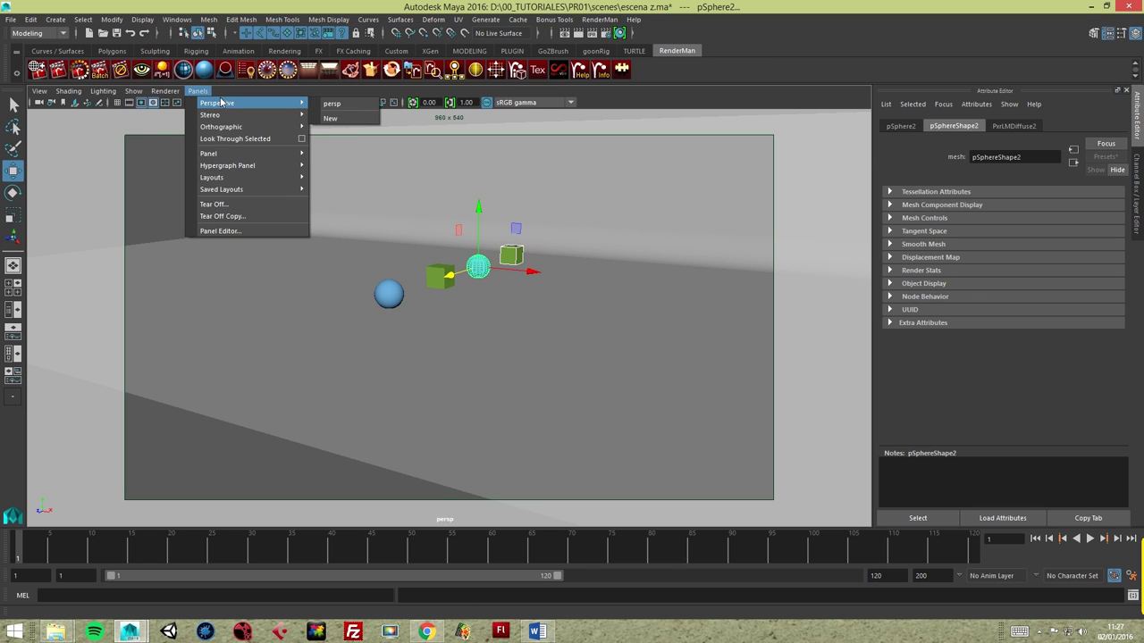
pyautogui.click(203, 92)
pyautogui.click(55, 19)
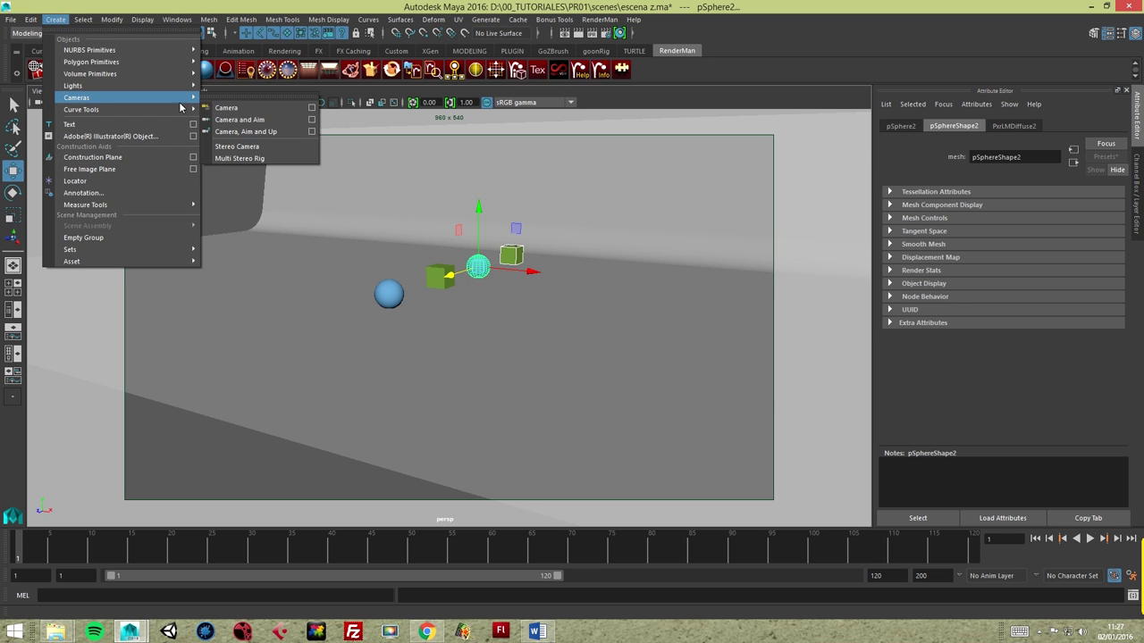
pyautogui.click(230, 102)
pyautogui.moveTo(487, 275)
pyautogui.mouseDown()
pyautogui.moveTo(281, 310)
pyautogui.moveTo(304, 268)
pyautogui.mouseUp()
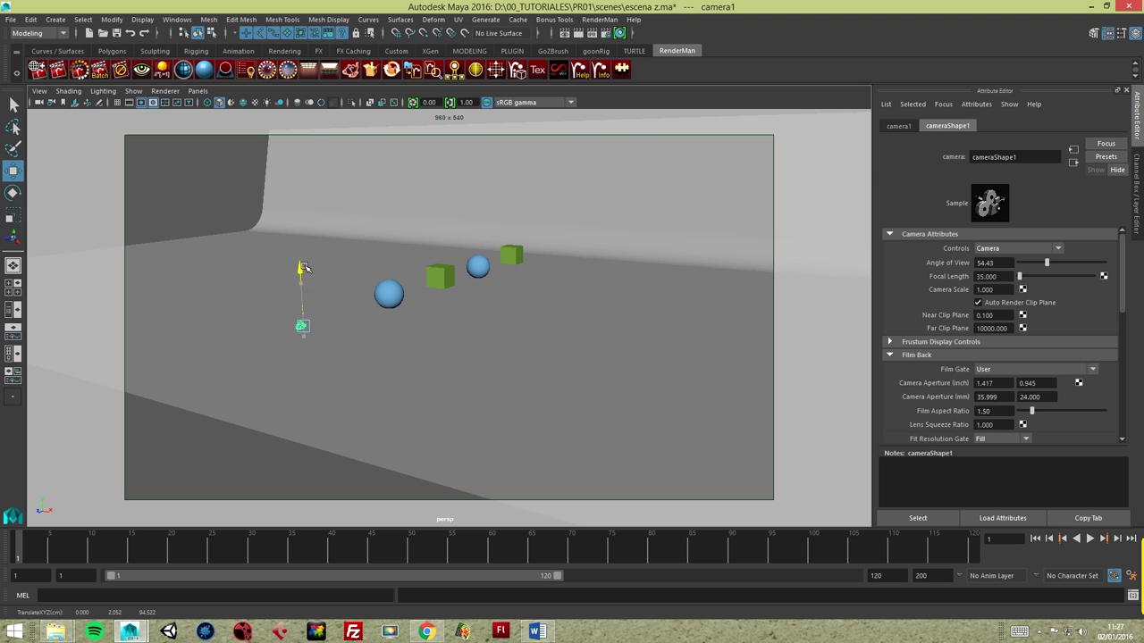
pyautogui.click(198, 91)
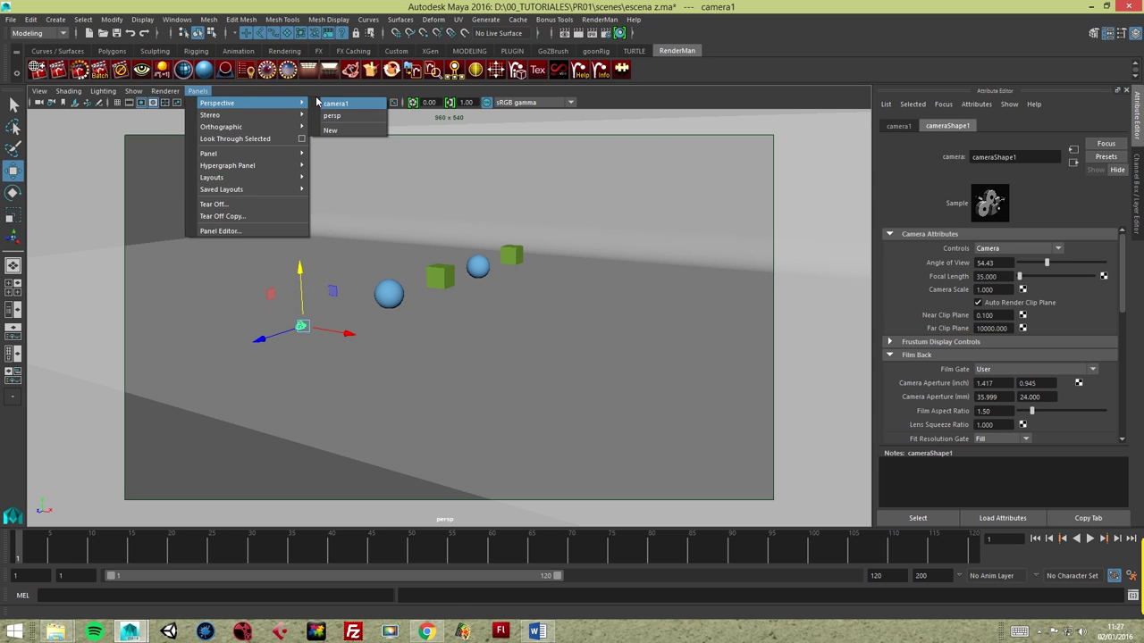
pyautogui.click(335, 103)
# Show the Outliner beside the viewport and rename camera1 to CamRender.
pyautogui.click(14, 309)
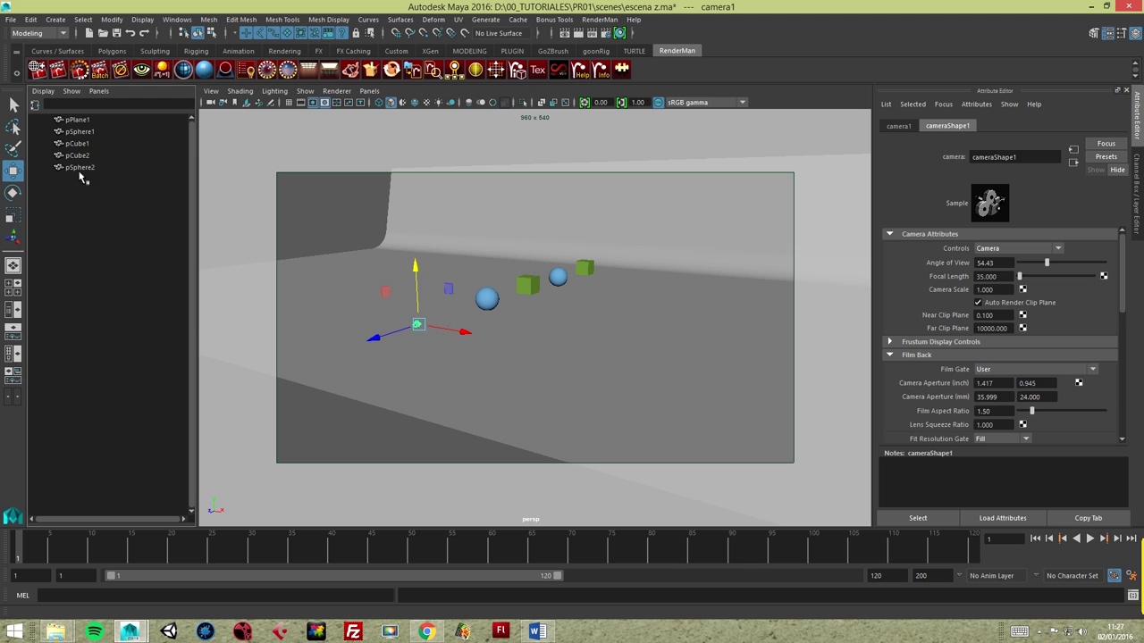
pyautogui.click(72, 91)
pyautogui.click(89, 149)
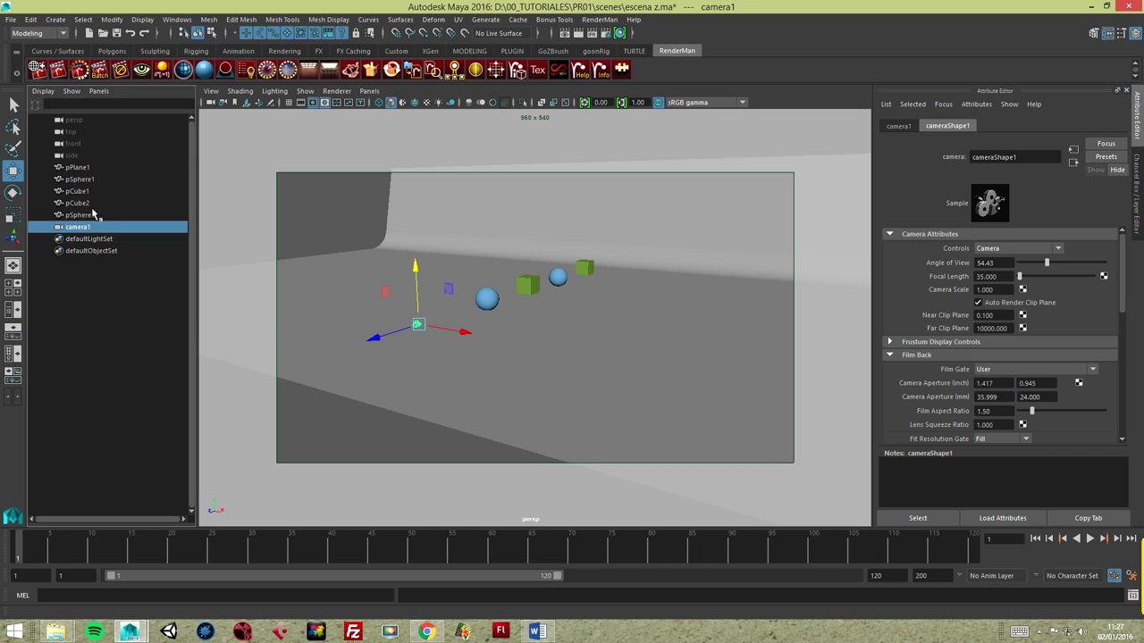
pyautogui.doubleClick(79, 230)
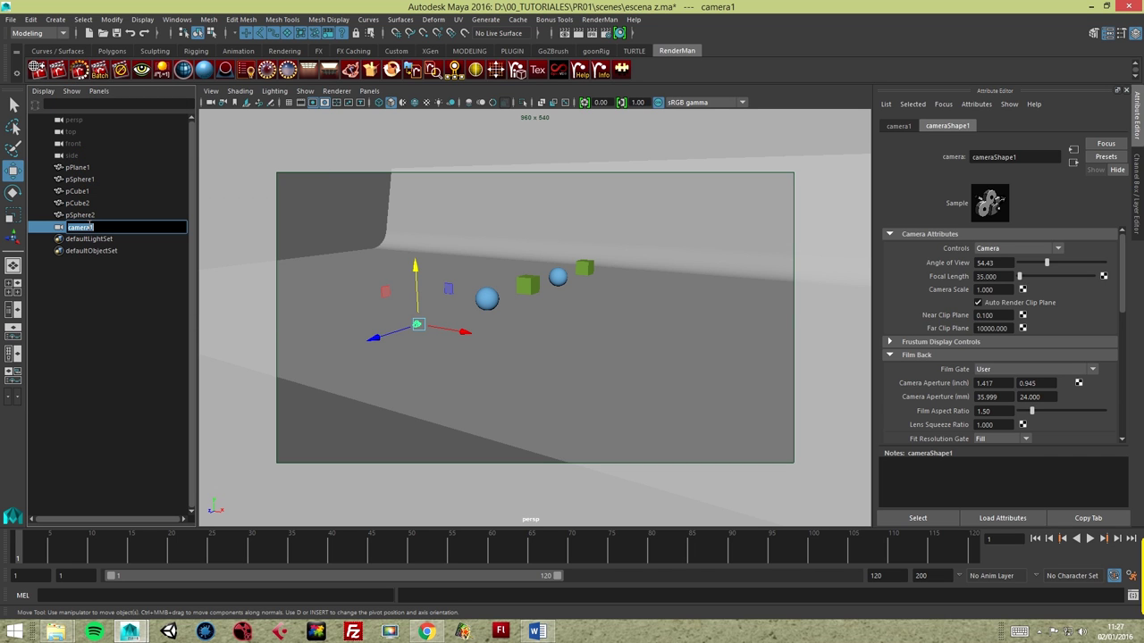
pyautogui.write('CamRend')
pyautogui.press('Return')
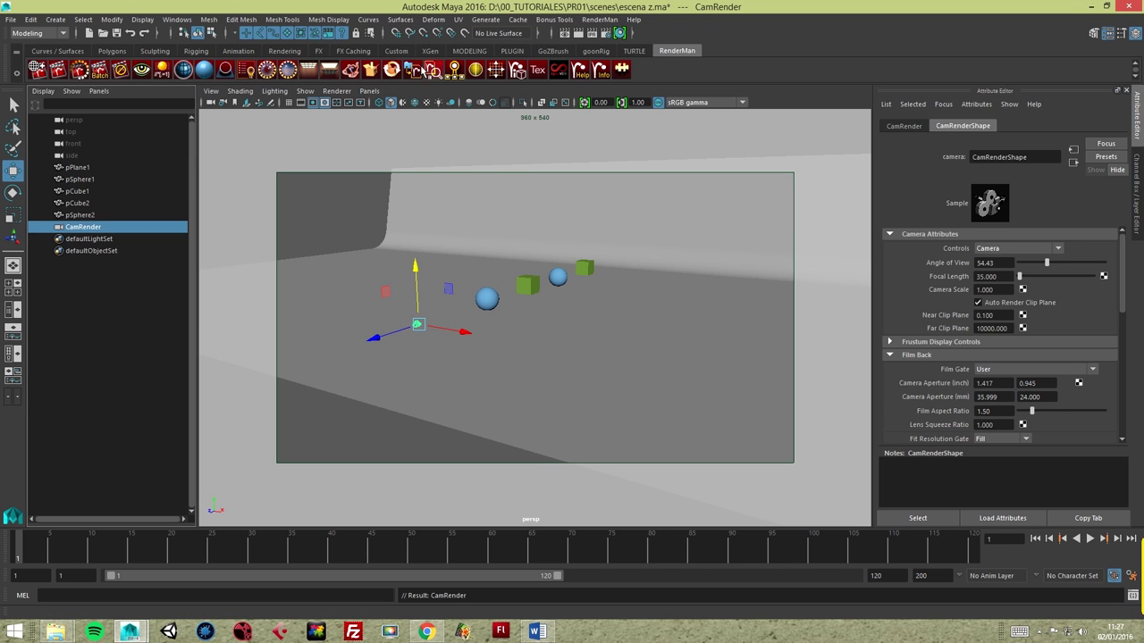
pyautogui.click(369, 91)
pyautogui.moveTo(388, 103)
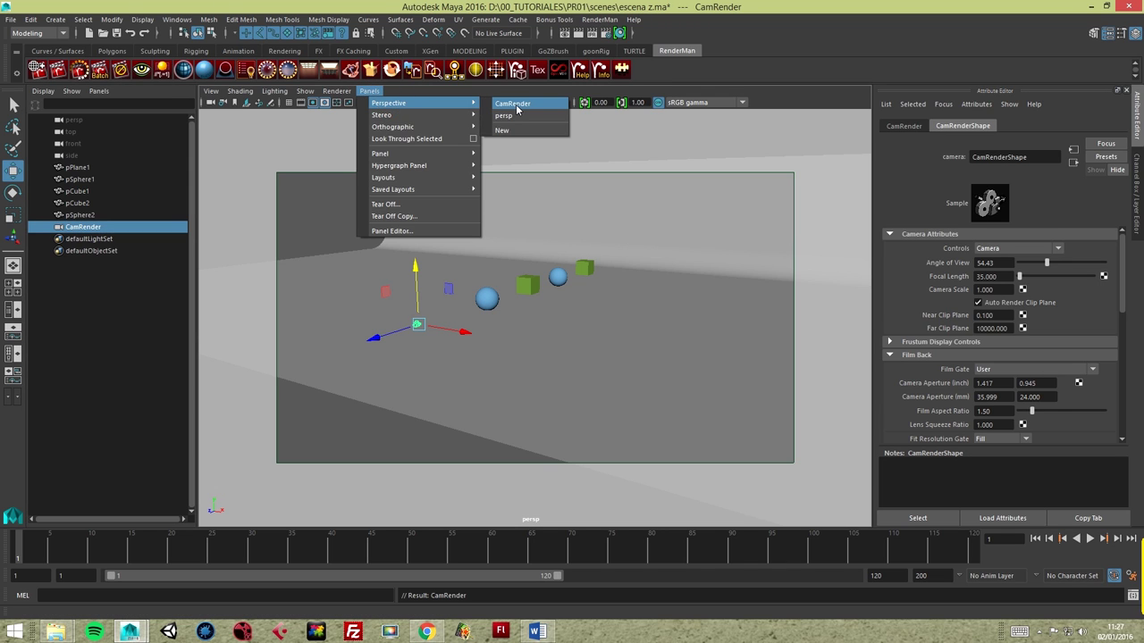
# Look through CamRender with the 960 x 540 resolution gate and frame the spheres and cubes.
pyautogui.click(514, 104)
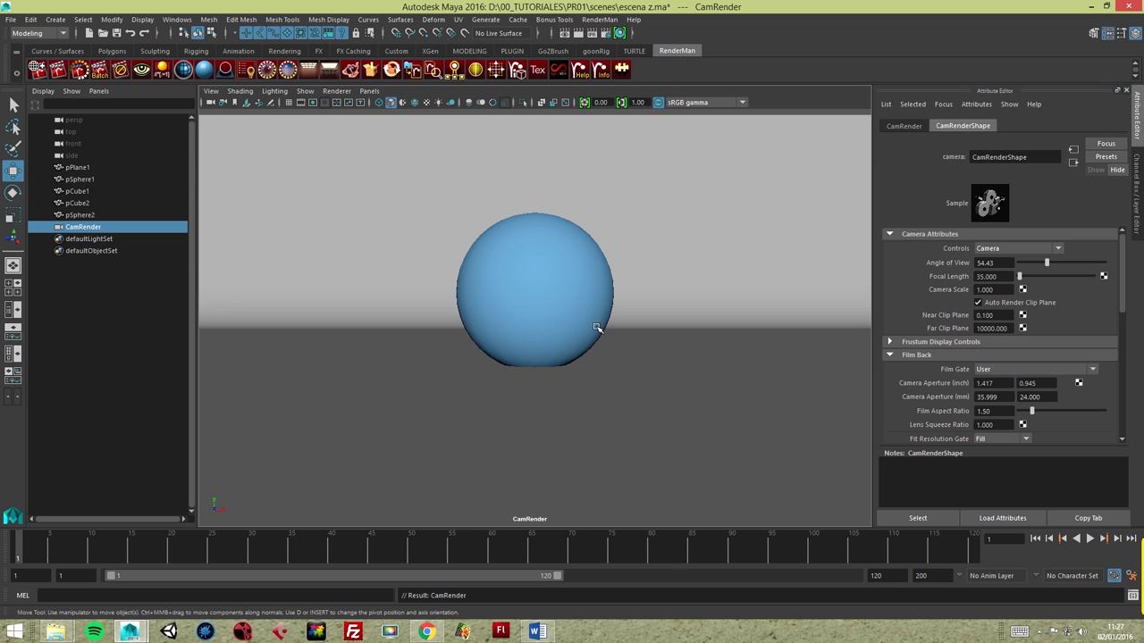
pyautogui.moveTo(695, 327)
pyautogui.keyDown('alt'); pyautogui.mouseDown()
pyautogui.moveTo(371, 350)
pyautogui.moveTo(670, 336)
pyautogui.moveTo(596, 357)
pyautogui.mouseUp(); pyautogui.keyUp('alt')
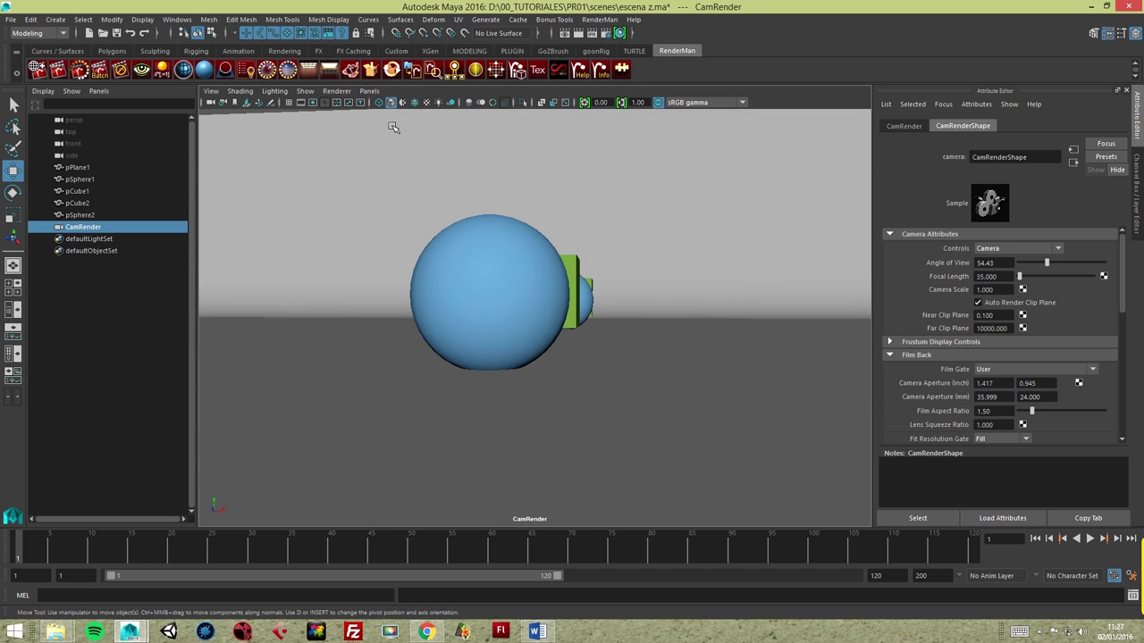
pyautogui.click(322, 104)
pyautogui.moveTo(709, 331)
pyautogui.keyDown('alt'); pyautogui.mouseDown()
pyautogui.moveTo(653, 325)
pyautogui.moveTo(339, 417)
pyautogui.mouseUp(); pyautogui.keyUp('alt')
pyautogui.moveTo(339, 417)
pyautogui.keyDown('alt'); pyautogui.mouseDown(button='middle')
pyautogui.moveTo(498, 386)
pyautogui.moveTo(691, 281)
pyautogui.mouseUp(button='middle'); pyautogui.keyUp('alt')
pyautogui.moveTo(692, 280)
pyautogui.keyDown('alt'); pyautogui.mouseDown()
pyautogui.moveTo(676, 286)
pyautogui.moveTo(684, 293)
pyautogui.mouseUp(); pyautogui.keyUp('alt')
pyautogui.keyDown('alt'); pyautogui.moveTo(684, 293); pyautogui.dragTo(501, 331, button='middle'); pyautogui.keyUp('alt')
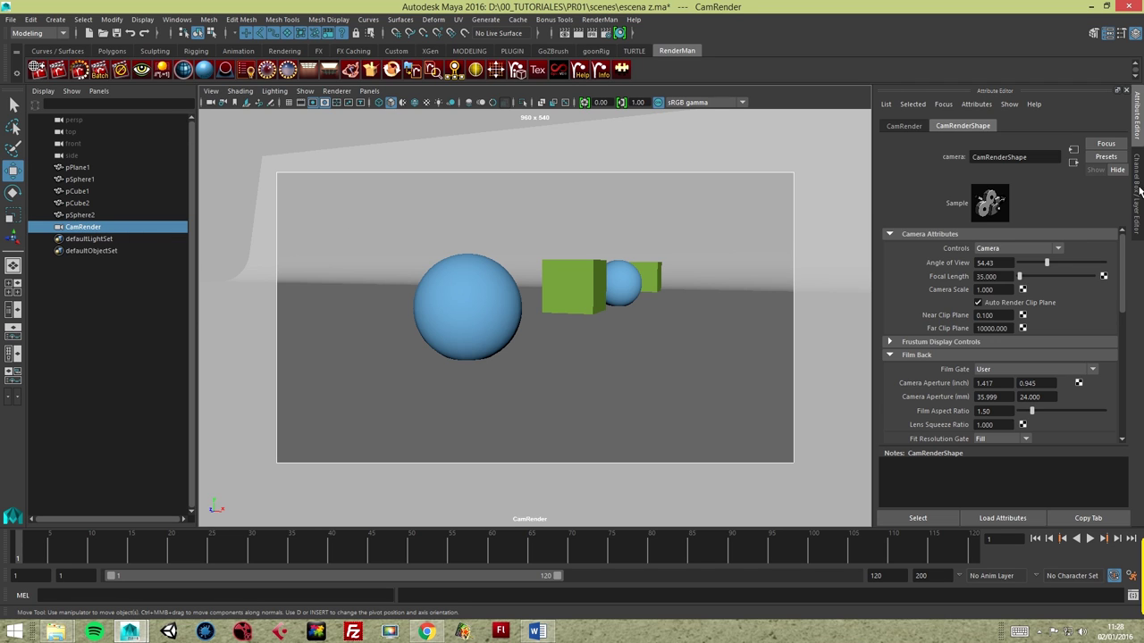
# Lock CamRender's translate, rotate and scale channels, then return to the persp view.
pyautogui.click(1137, 138)
pyautogui.click(1138, 138)
pyautogui.click(1137, 173)
pyautogui.moveTo(1089, 139); pyautogui.dragTo(1081, 217)
pyautogui.rightClick(1081, 217)
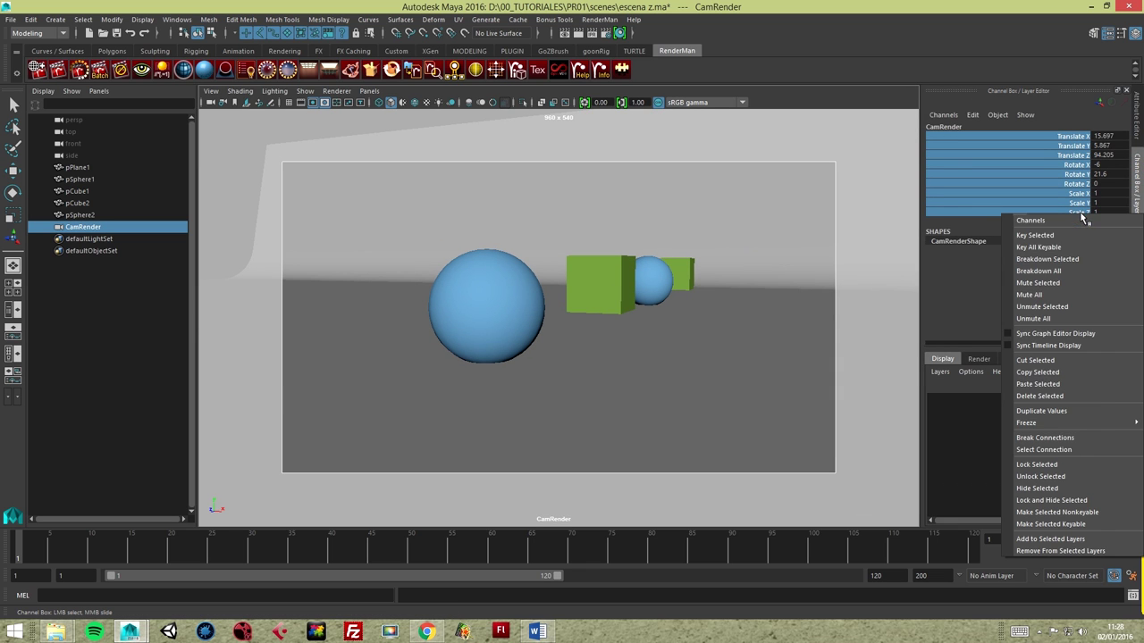
pyautogui.click(1037, 465)
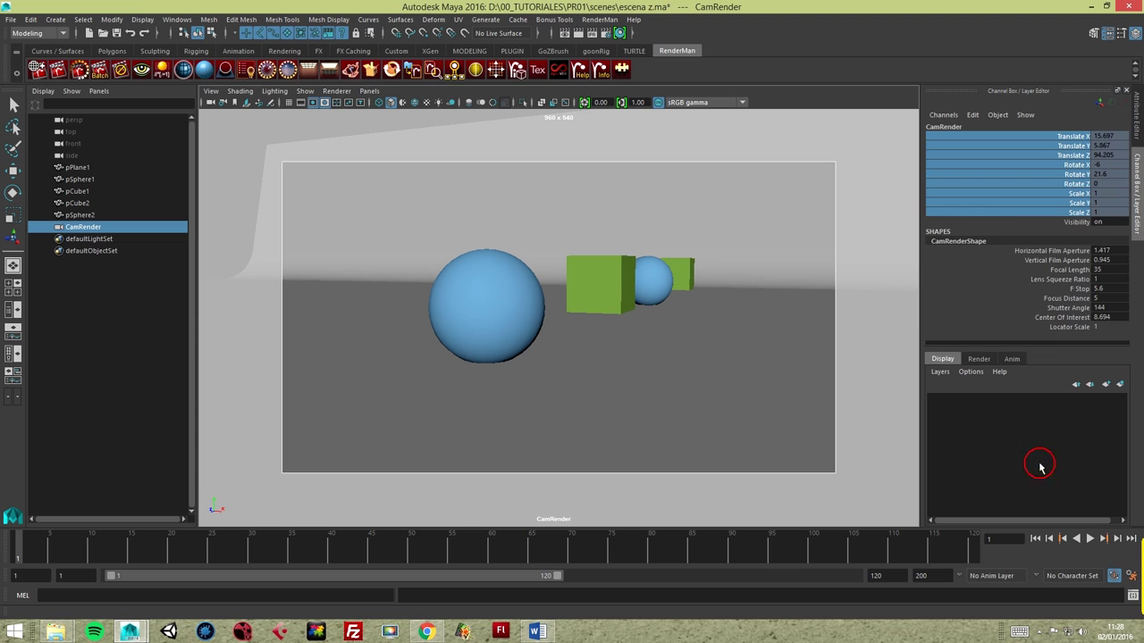
pyautogui.moveTo(593, 256)
pyautogui.keyDown('alt'); pyautogui.mouseDown()
pyautogui.moveTo(553, 277)
pyautogui.moveTo(510, 276)
pyautogui.mouseUp(); pyautogui.keyUp('alt')
pyautogui.click(367, 92)
pyautogui.moveTo(388, 103)
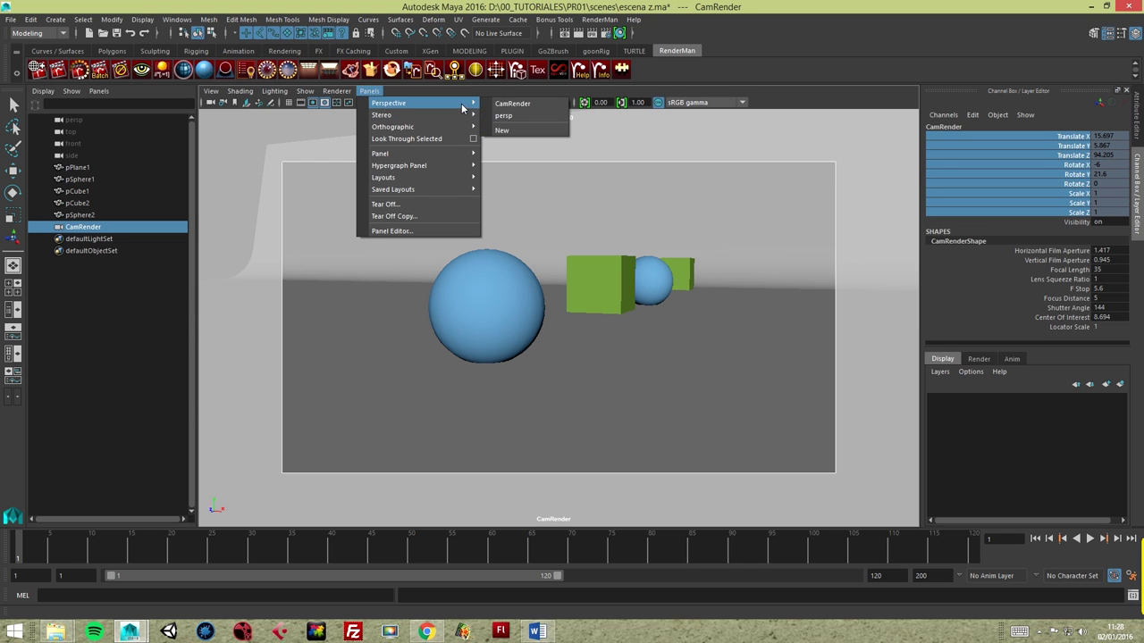
pyautogui.click(513, 116)
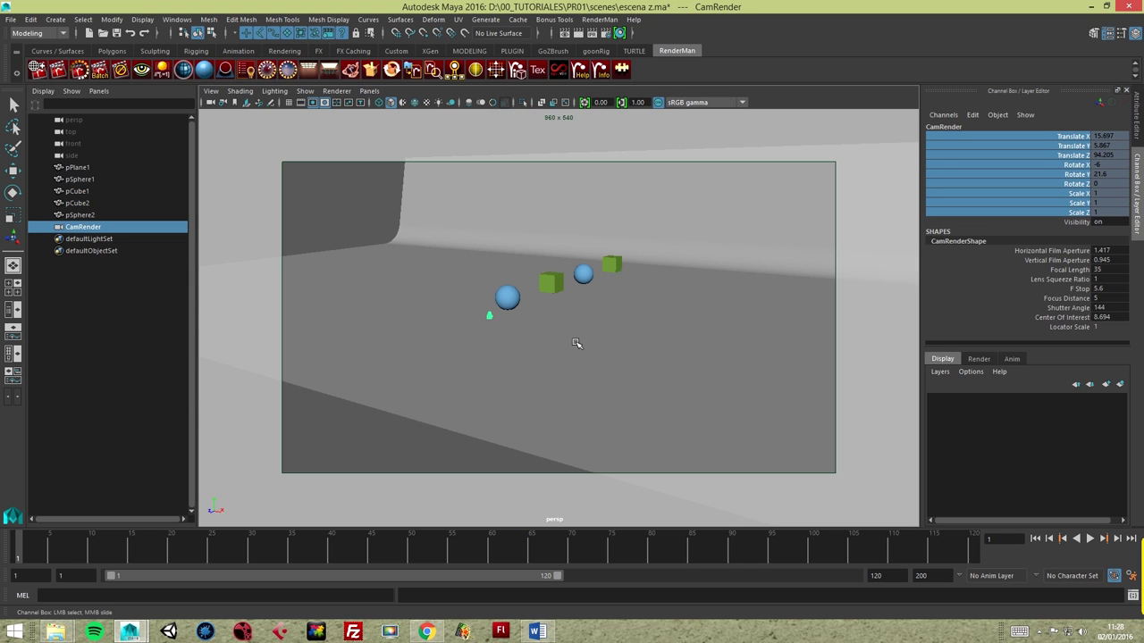
# Display CamRender's clipping planes and show its camera attributes.
pyautogui.keyDown('alt'); pyautogui.moveTo(576, 344); pyautogui.dragTo(508, 339); pyautogui.keyUp('alt')
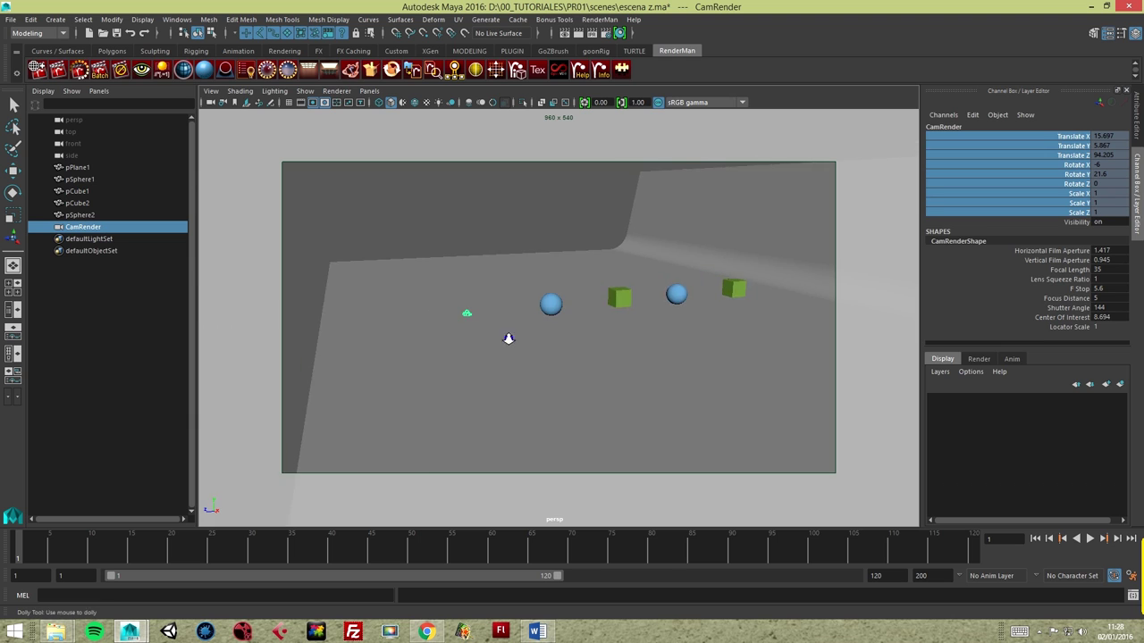
pyautogui.keyDown('alt'); pyautogui.moveTo(508, 339); pyautogui.dragTo(682, 334, button='right'); pyautogui.keyUp('alt')
pyautogui.keyDown('alt'); pyautogui.moveTo(581, 334); pyautogui.dragTo(592, 321); pyautogui.keyUp('alt')
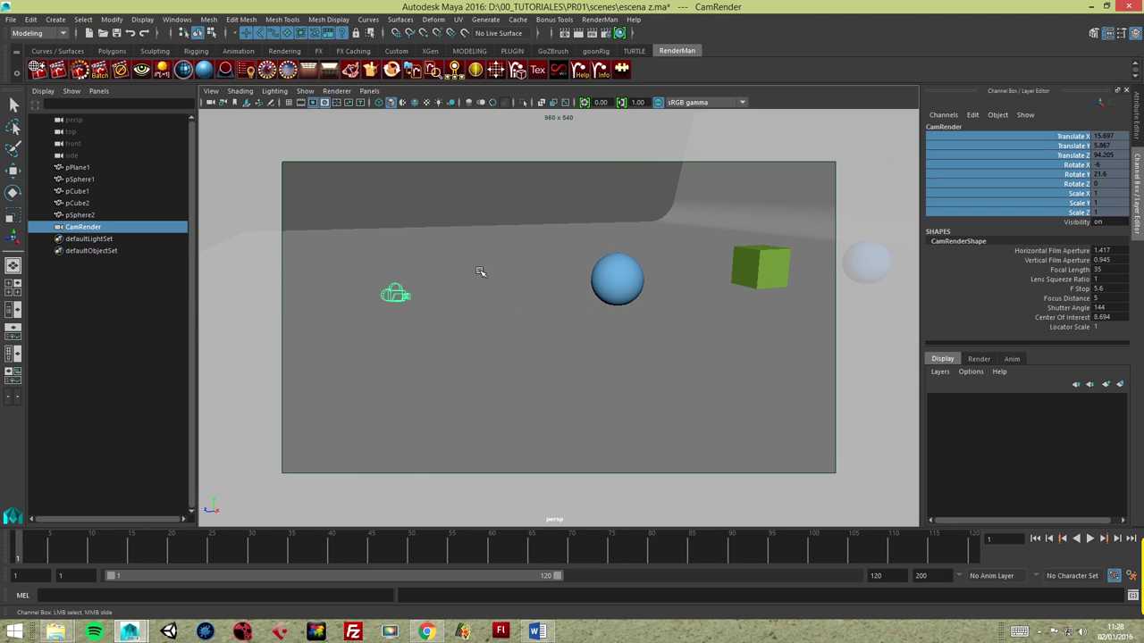
pyautogui.click(146, 20)
pyautogui.moveTo(165, 220)
pyautogui.moveTo(311, 230)
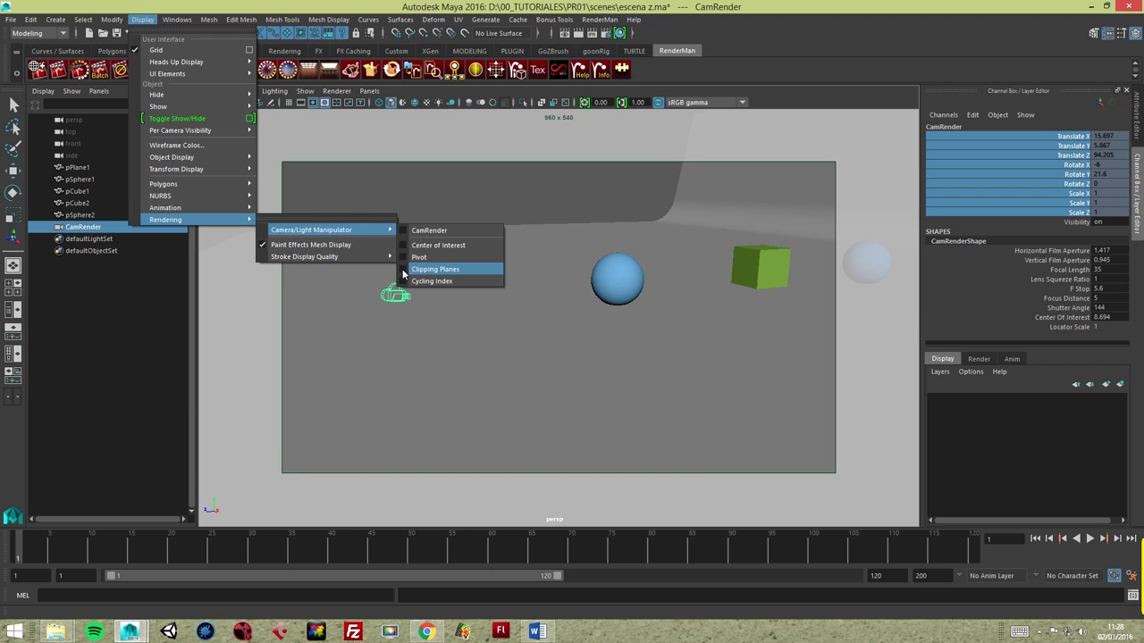
pyautogui.click(405, 270)
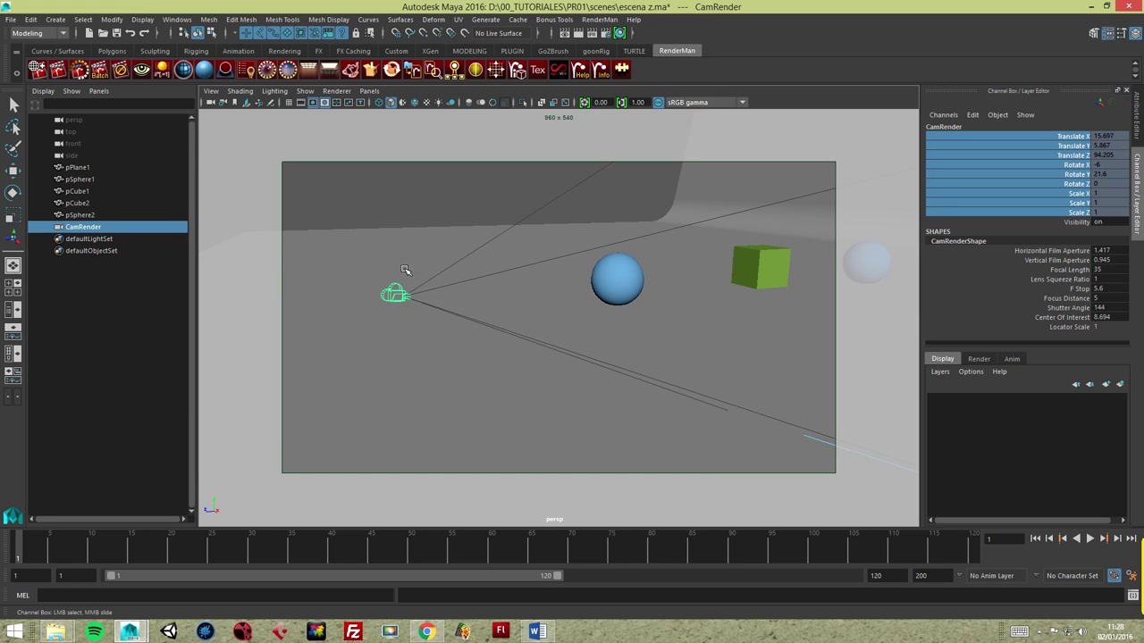
pyautogui.scroll(-3, 665, 290)
pyautogui.scroll(-5, 663, 292)
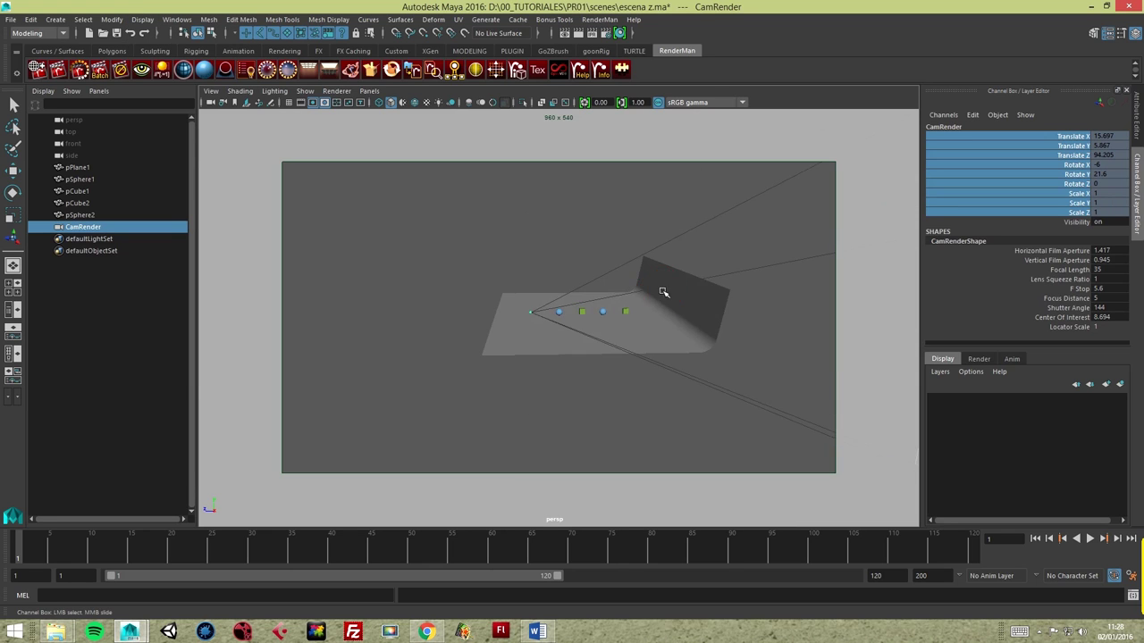
pyautogui.keyDown('alt'); pyautogui.moveTo(663, 292); pyautogui.dragTo(582, 329); pyautogui.keyUp('alt')
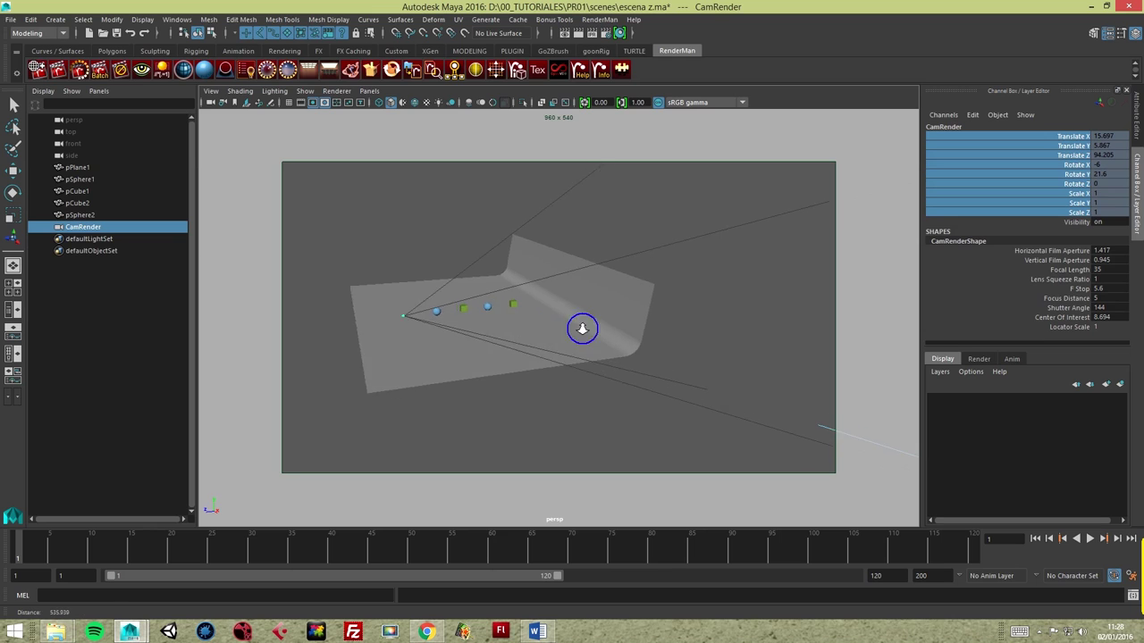
pyautogui.scroll(2, 582, 329)
pyautogui.scroll(2, 631, 327)
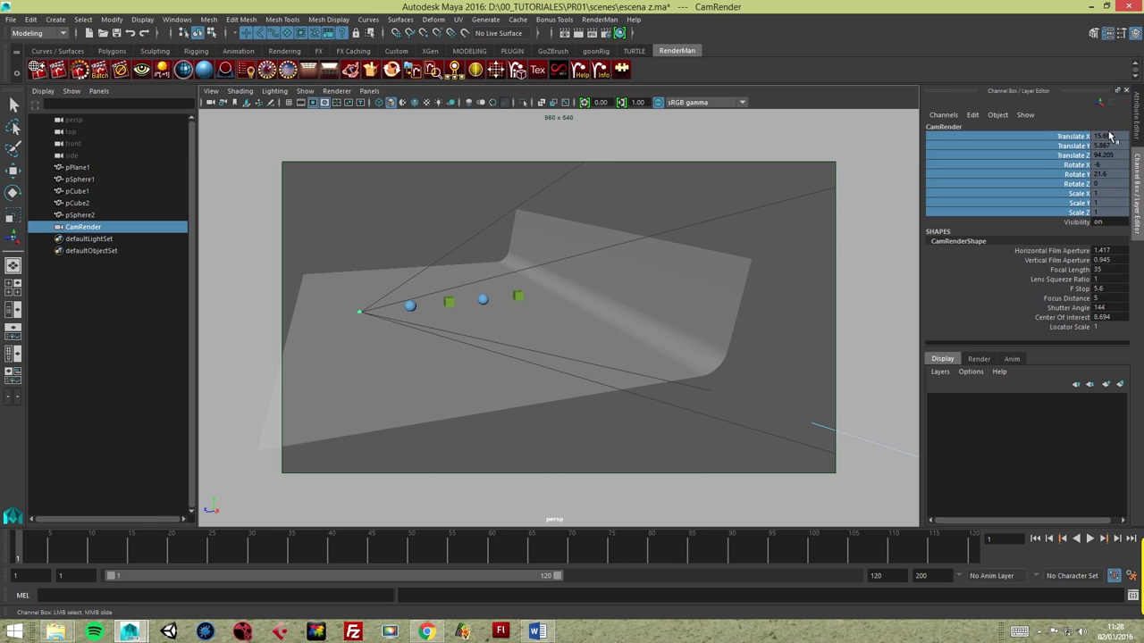
pyautogui.click(1136, 125)
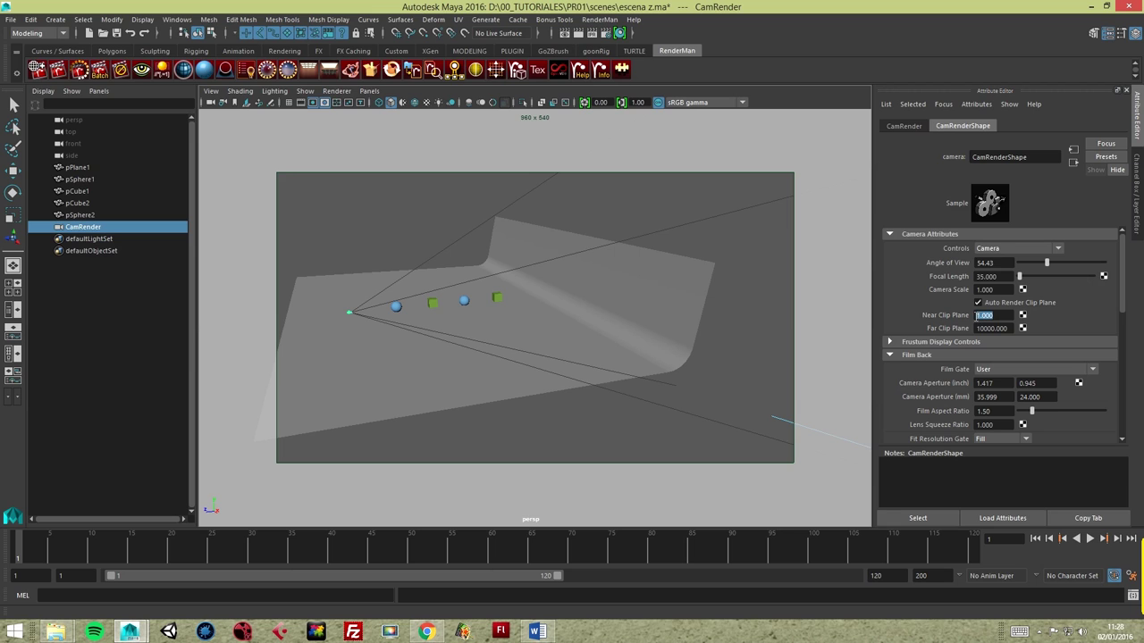
# Set CamRender's Near Clip Plane to 2.
pyautogui.moveTo(437, 307)
pyautogui.keyDown('alt'); pyautogui.mouseDown(button='right')
pyautogui.moveTo(557, 290)
pyautogui.moveTo(533, 317)
pyautogui.mouseUp(button='right'); pyautogui.keyUp('alt')
pyautogui.keyDown('alt'); pyautogui.moveTo(460, 306); pyautogui.dragTo(483, 307, button='right'); pyautogui.keyUp('alt')
pyautogui.scroll(1, 482, 307)
pyautogui.moveTo(984, 316); pyautogui.dragTo(922, 302)
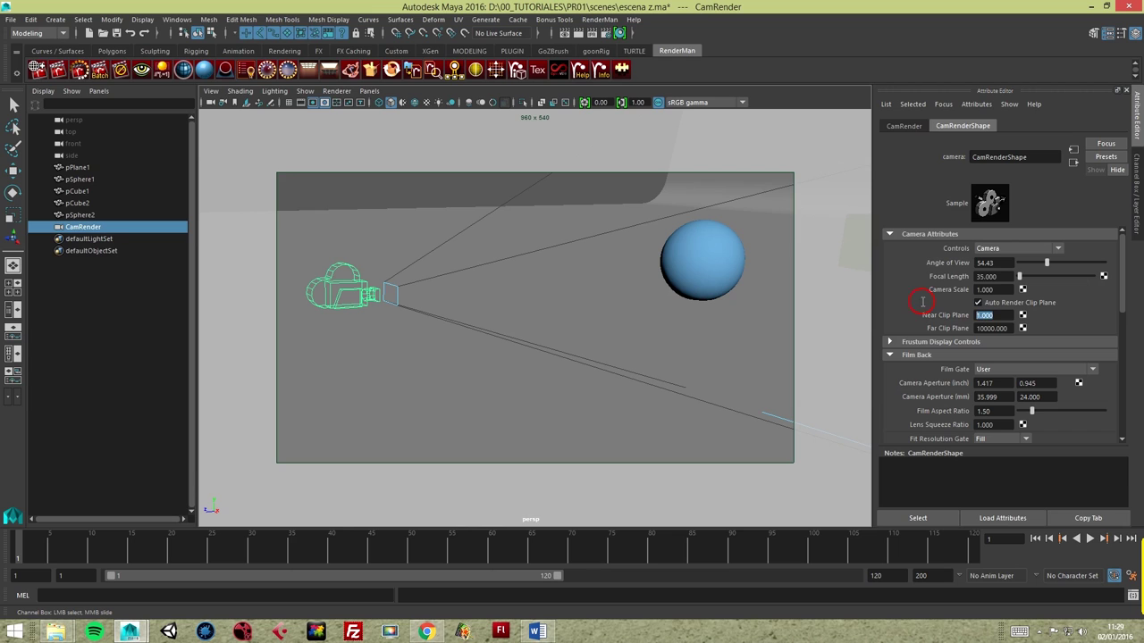
pyautogui.write('2')
pyautogui.press('Return')
# Set the Far Clip Plane to 100 and view the frustum.
pyautogui.moveTo(679, 233)
pyautogui.keyDown('alt'); pyautogui.mouseDown()
pyautogui.moveTo(517, 276)
pyautogui.moveTo(608, 307)
pyautogui.mouseUp(); pyautogui.keyUp('alt')
pyautogui.moveTo(608, 307)
pyautogui.keyDown('alt'); pyautogui.mouseDown(button='middle')
pyautogui.moveTo(585, 327)
pyautogui.moveTo(547, 281)
pyautogui.mouseUp(button='middle'); pyautogui.keyUp('alt')
pyautogui.moveTo(547, 282)
pyautogui.keyDown('alt'); pyautogui.mouseDown()
pyautogui.moveTo(544, 340)
pyautogui.moveTo(758, 334)
pyautogui.mouseUp(); pyautogui.keyUp('alt')
pyautogui.click(943, 326)
pyautogui.write('100')
pyautogui.press('Return')
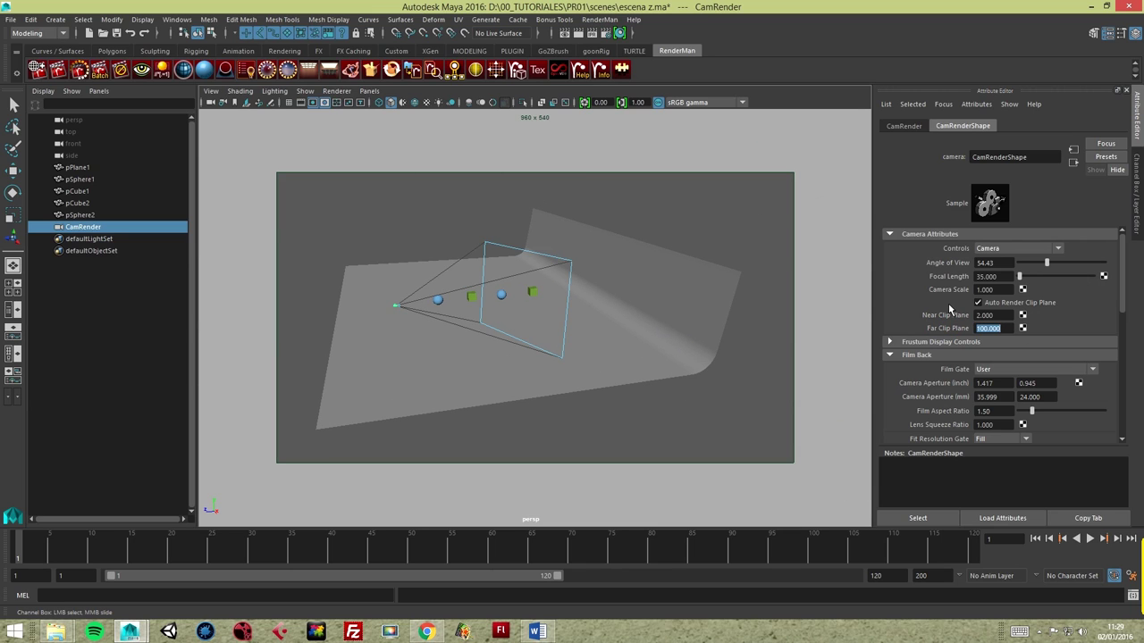
# Raise the Far Clip Plane to 300 so the frustum reaches the wall.
pyautogui.moveTo(546, 333)
pyautogui.keyDown('alt'); pyautogui.mouseDown()
pyautogui.moveTo(508, 340)
pyautogui.moveTo(492, 323)
pyautogui.mouseUp(); pyautogui.keyUp('alt')
pyautogui.keyDown('alt'); pyautogui.moveTo(398, 311); pyautogui.dragTo(460, 311); pyautogui.keyUp('alt')
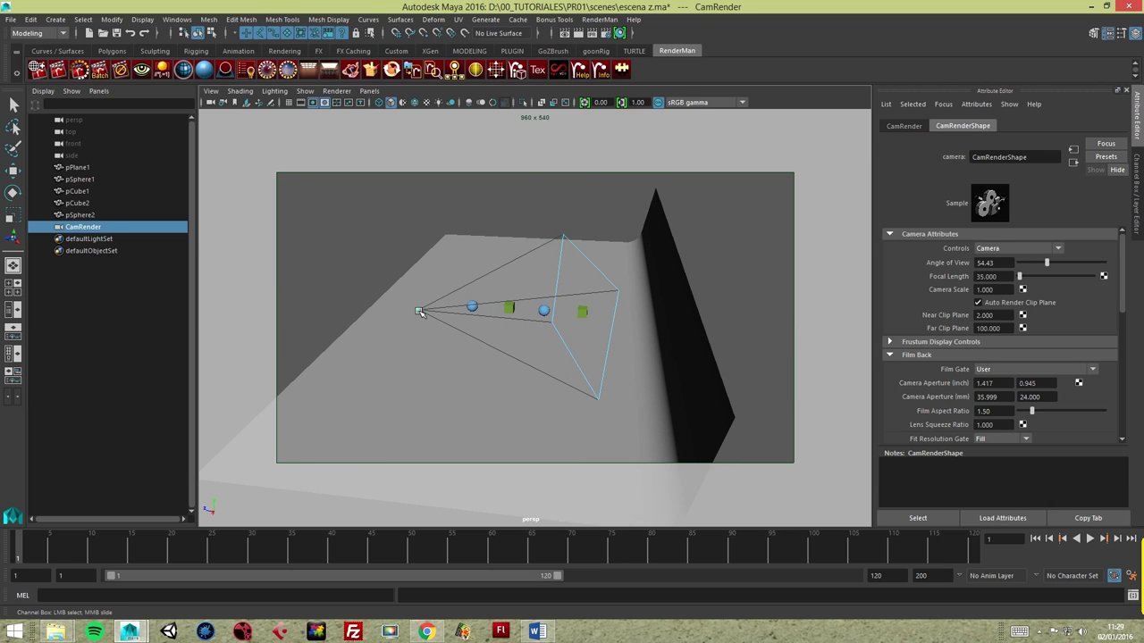
pyautogui.keyDown('alt'); pyautogui.moveTo(436, 313); pyautogui.dragTo(416, 325); pyautogui.keyUp('alt')
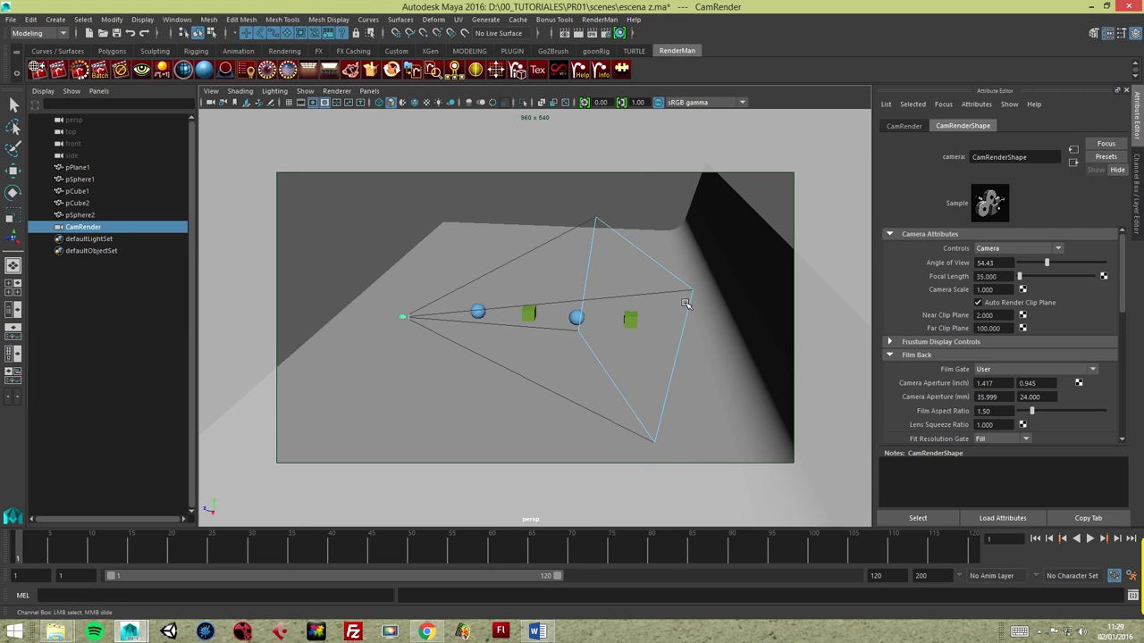
pyautogui.moveTo(689, 304)
pyautogui.keyDown('alt'); pyautogui.mouseDown()
pyautogui.moveTo(600, 320)
pyautogui.moveTo(588, 291)
pyautogui.mouseUp(); pyautogui.keyUp('alt')
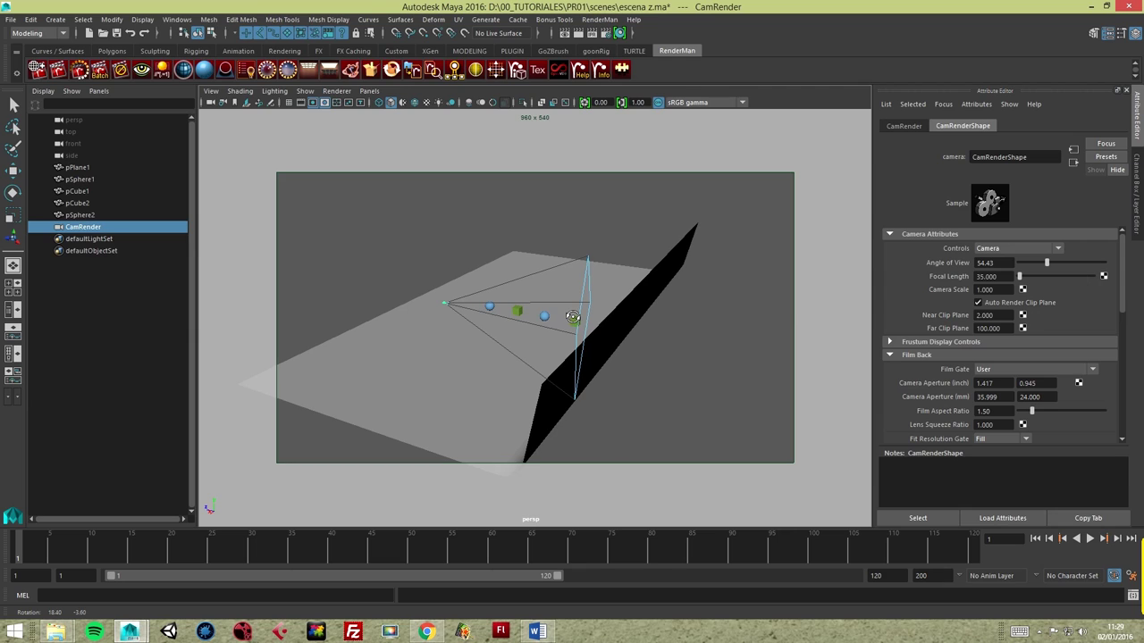
pyautogui.click(1005, 327)
pyautogui.write('300')
pyautogui.press('Return')
pyautogui.moveTo(645, 361)
pyautogui.keyDown('alt'); pyautogui.mouseDown()
pyautogui.moveTo(541, 393)
pyautogui.moveTo(738, 357)
pyautogui.moveTo(707, 366)
pyautogui.moveTo(727, 363)
pyautogui.mouseUp(); pyautogui.keyUp('alt')
pyautogui.keyDown('alt'); pyautogui.moveTo(467, 298); pyautogui.dragTo(586, 341, button='right'); pyautogui.keyUp('alt')
pyautogui.keyDown('alt'); pyautogui.moveTo(585, 340); pyautogui.dragTo(596, 340); pyautogui.keyUp('alt')
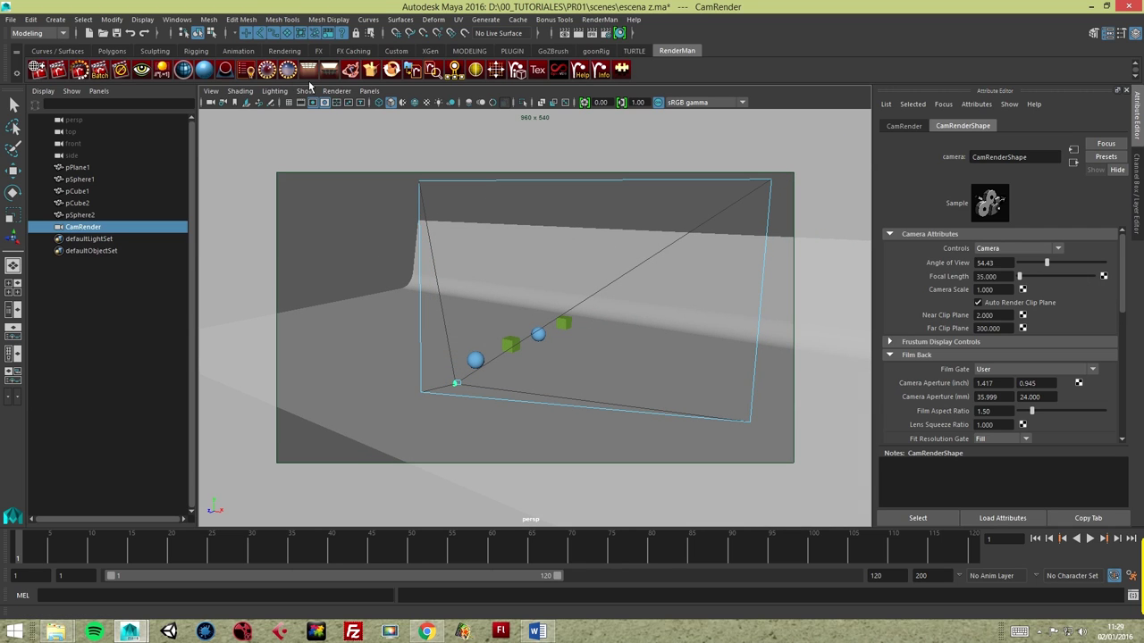
pyautogui.click(369, 91)
pyautogui.moveTo(389, 102)
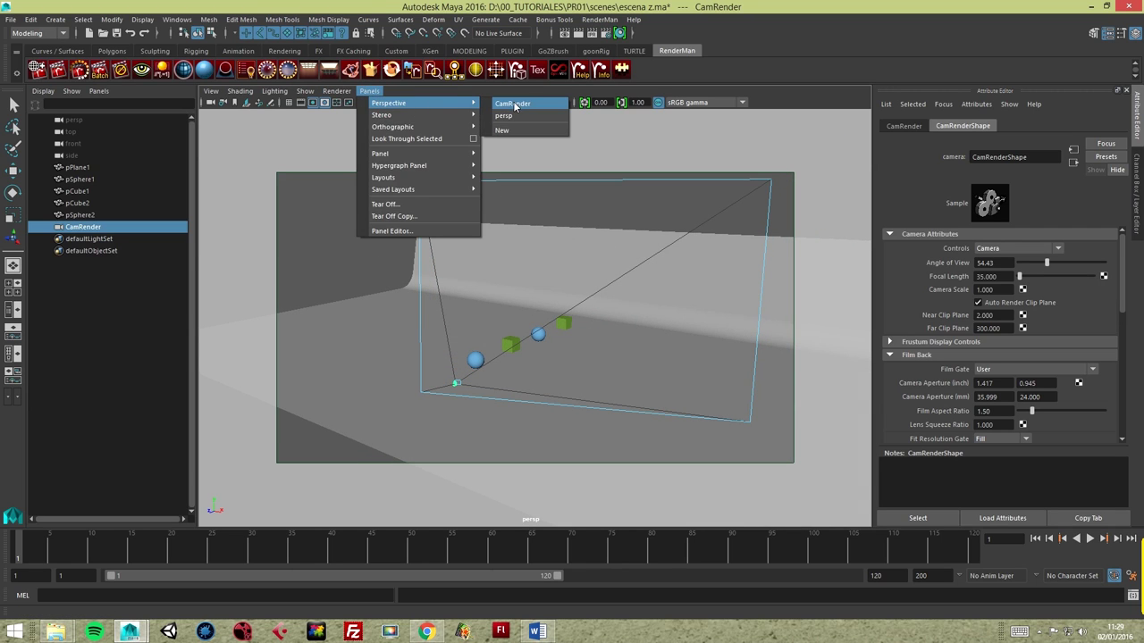
# Look through CamRender, add a PxrStdEnvMapLight environment light, and open Render Settings.
pyautogui.click(515, 104)
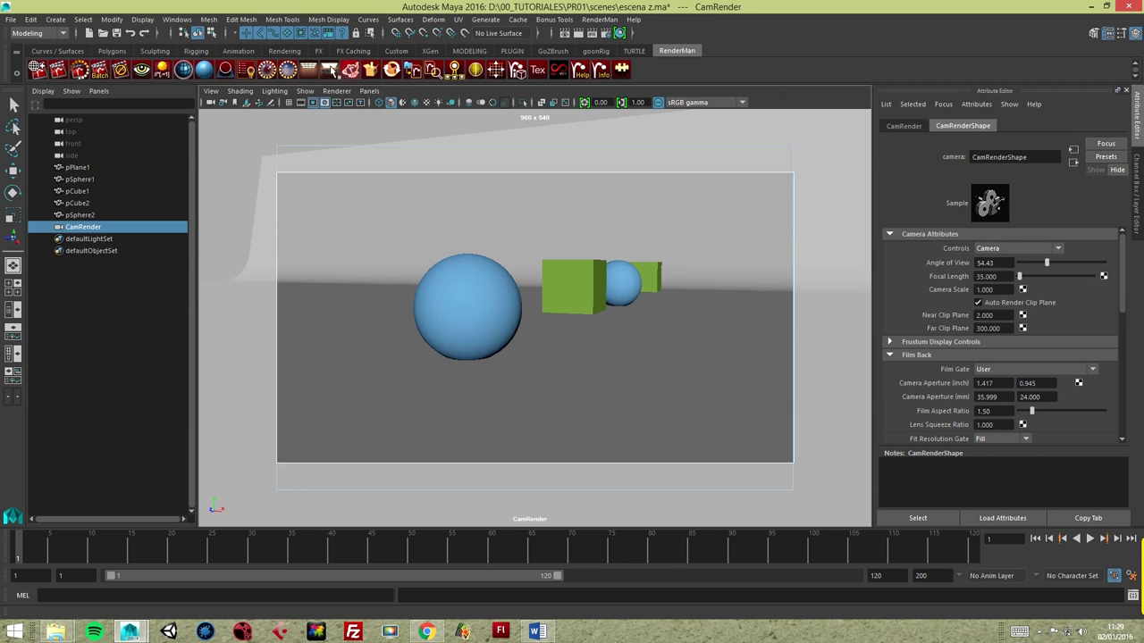
pyautogui.click(268, 69)
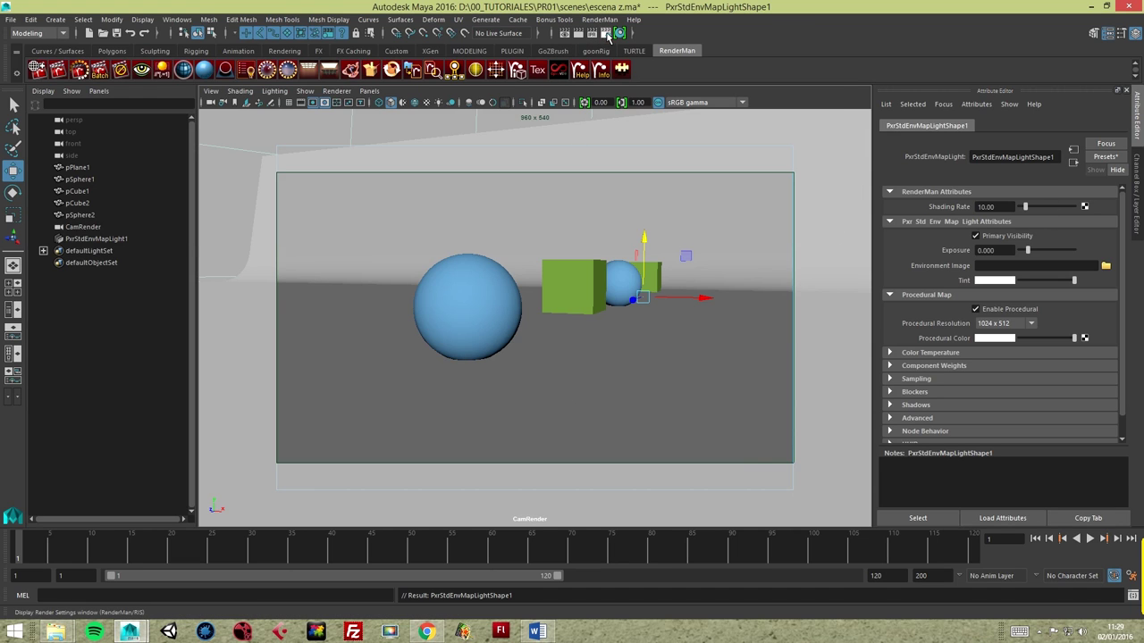
pyautogui.click(607, 36)
# Set the Renderable Camera to CamRender in Render Settings.
pyautogui.moveTo(858, 106); pyautogui.dragTo(747, 108)
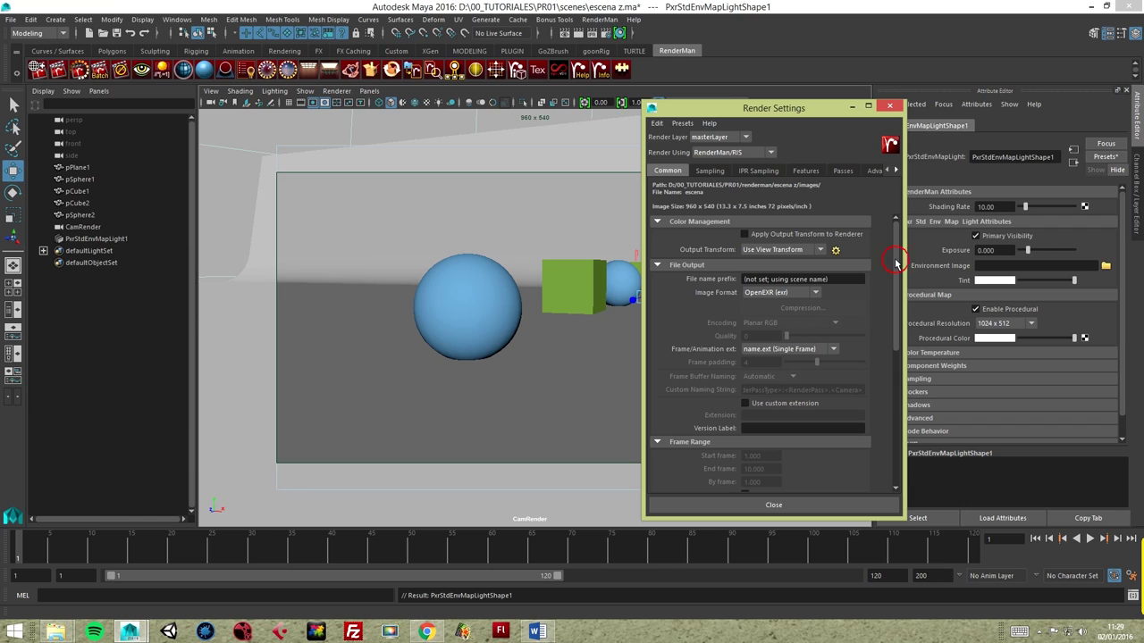
pyautogui.moveTo(896, 264); pyautogui.dragTo(899, 402)
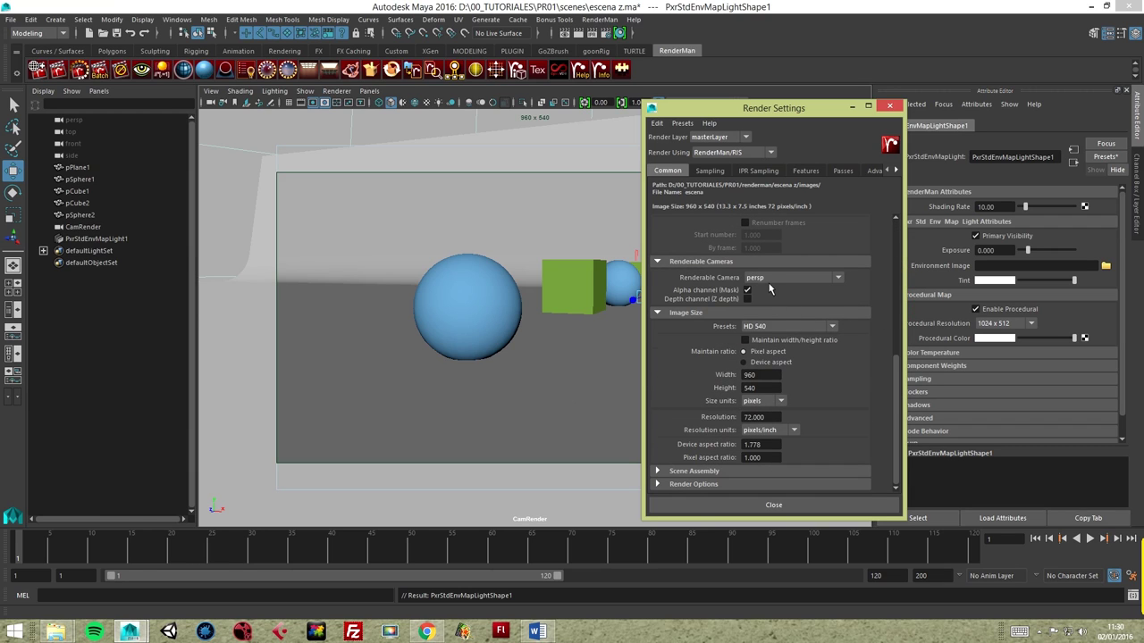
pyautogui.click(768, 280)
pyautogui.click(767, 315)
# Keep Max Samples at 16, close Render Settings, and launch an IPR render.
pyautogui.click(718, 172)
pyautogui.click(741, 244)
pyautogui.press('Return')
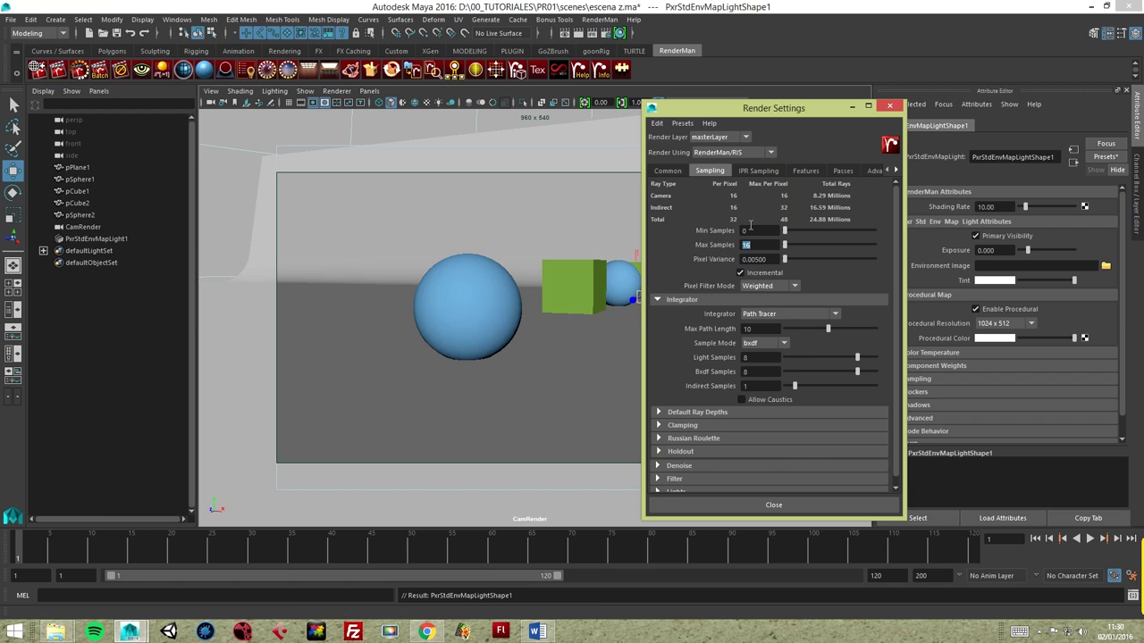
pyautogui.click(757, 172)
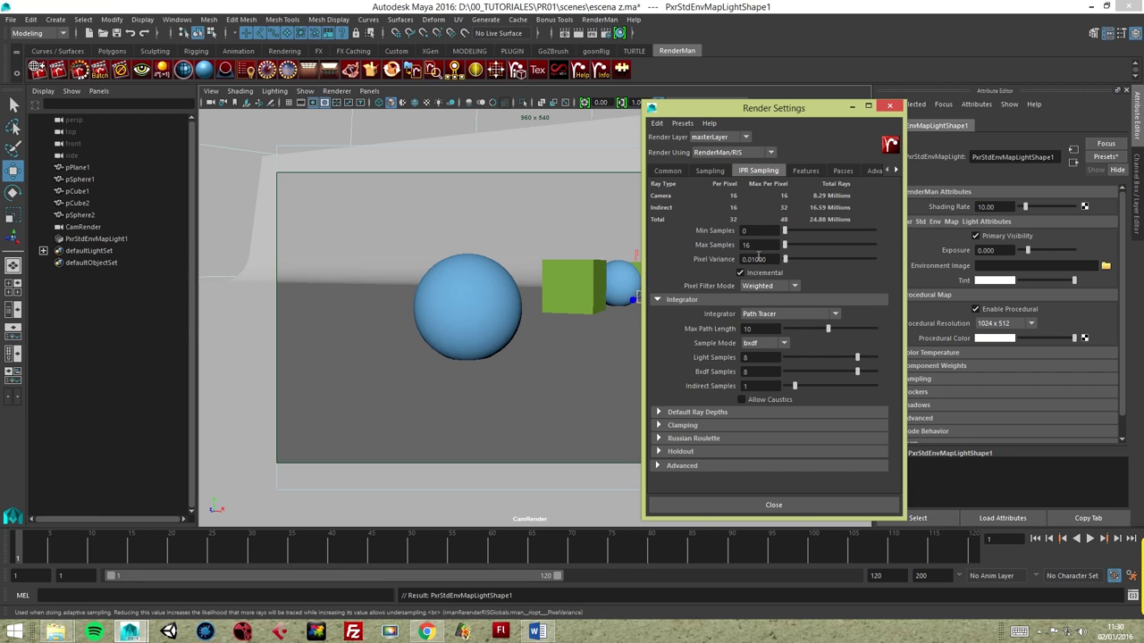
pyautogui.click(889, 106)
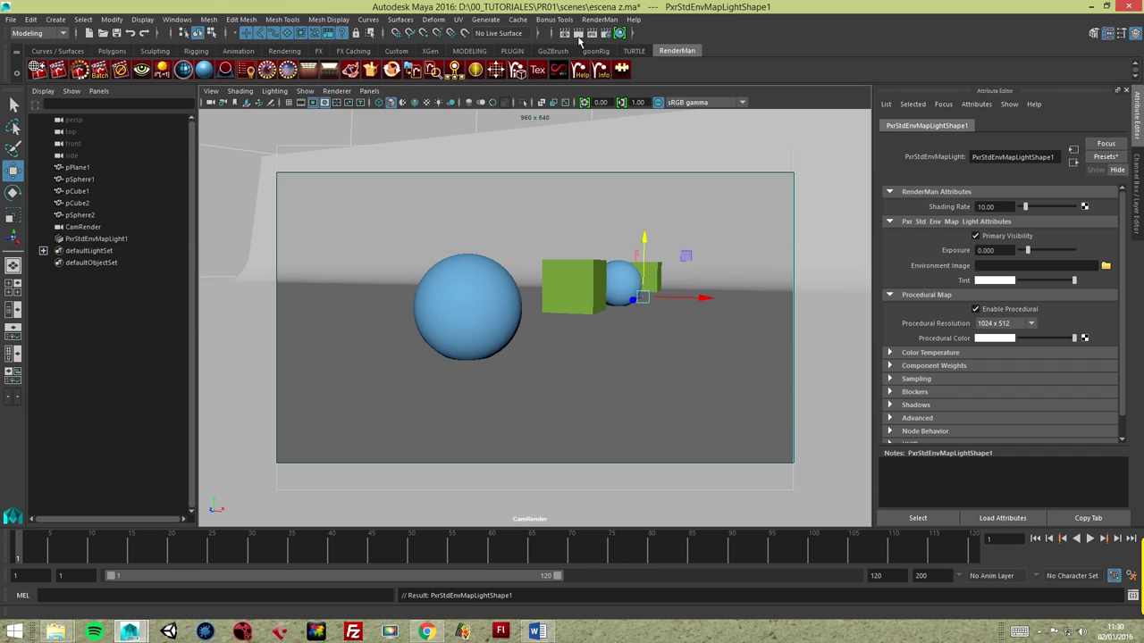
pyautogui.click(589, 33)
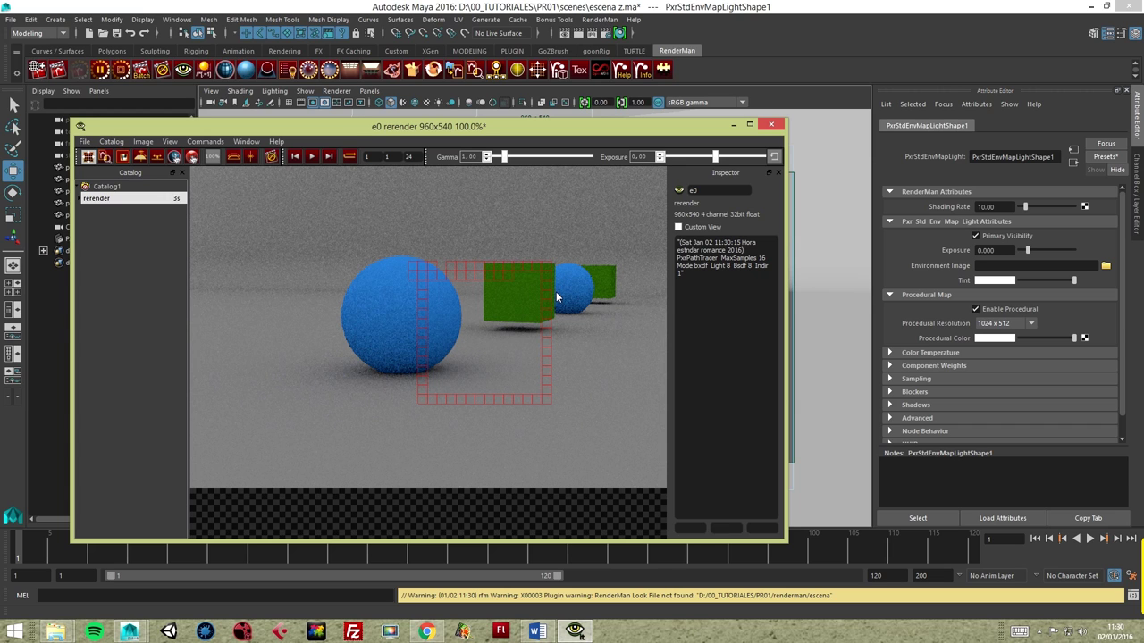
# Close the RenderMan 'it' preview window, discarding the modified session.
pyautogui.scroll(-3, 556, 296)
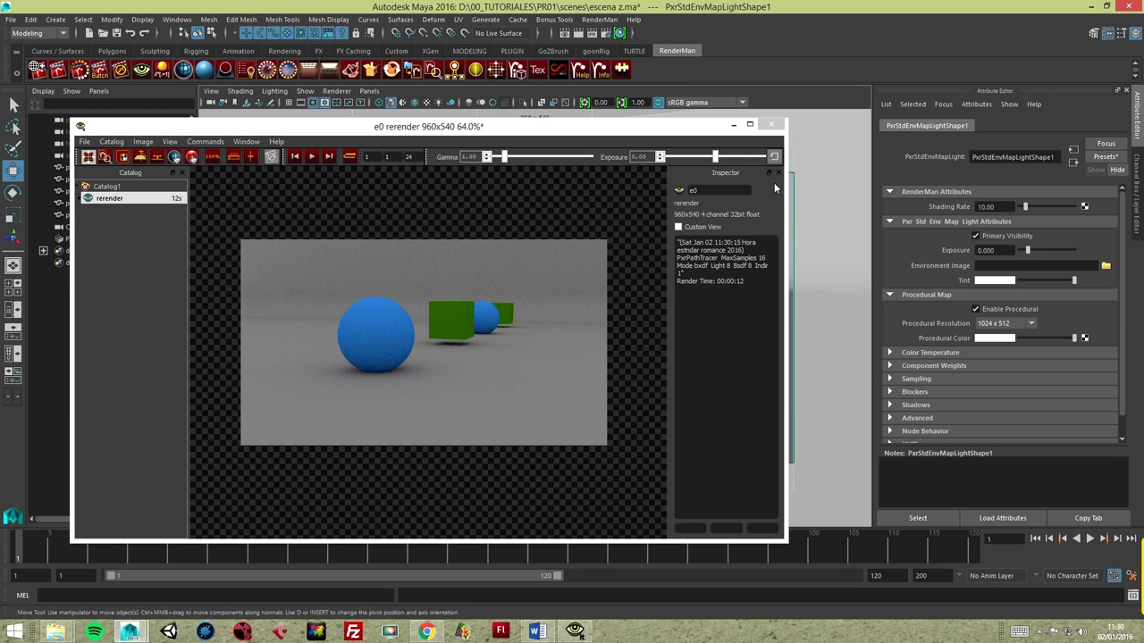
pyautogui.click(771, 125)
pyautogui.click(605, 335)
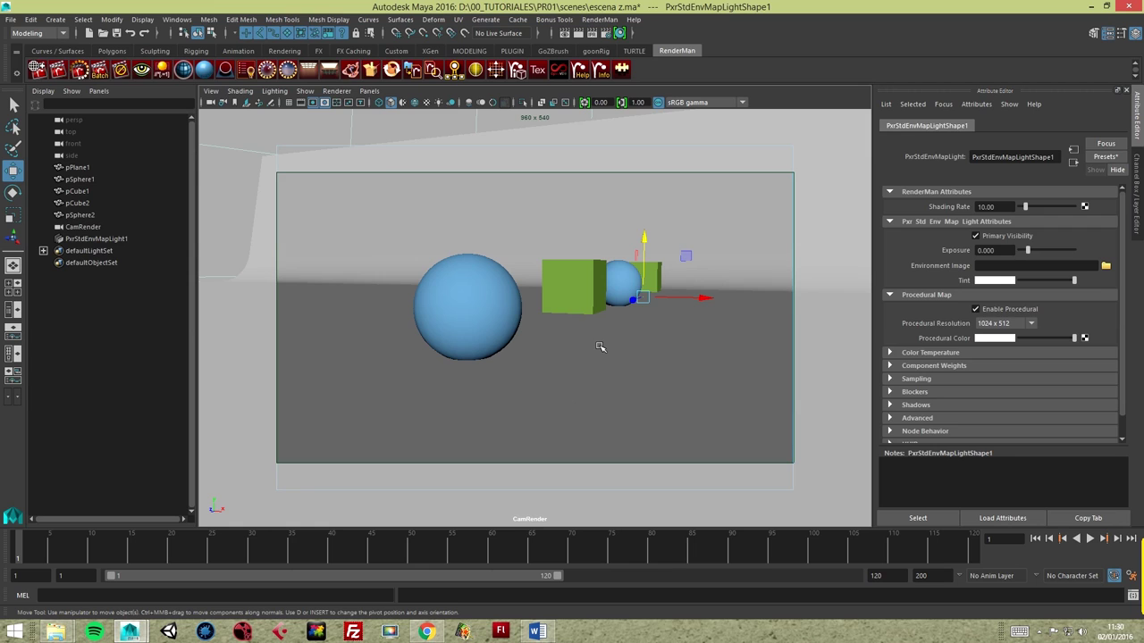
# Set pPlane1's PxrLMDiffuse1 Front Color to fully white.
pyautogui.click(597, 343)
pyautogui.click(1124, 126)
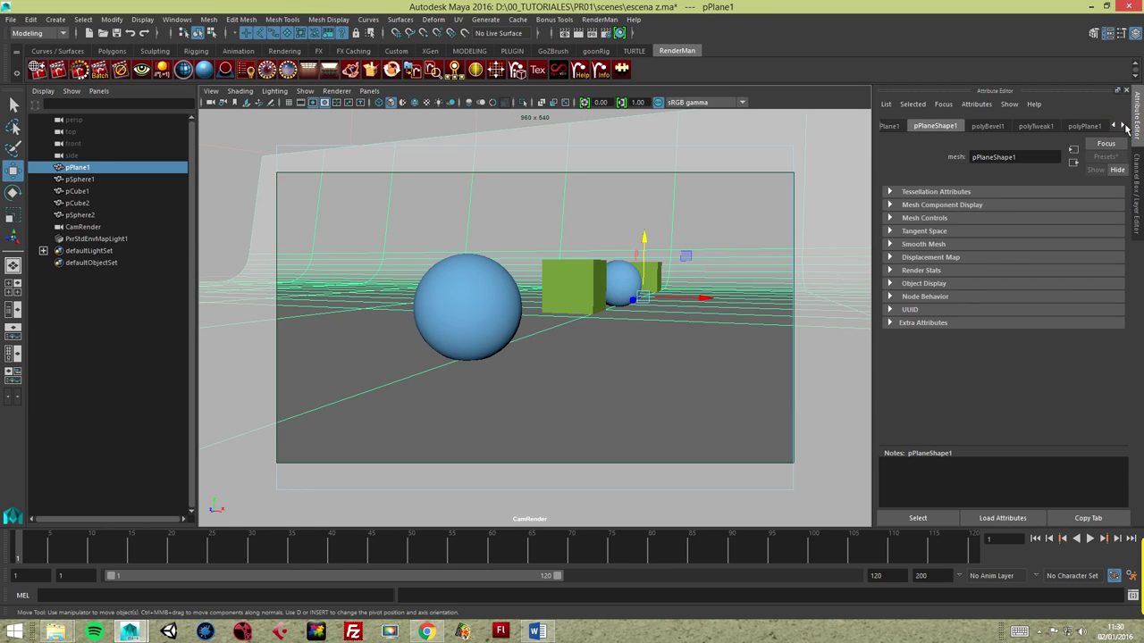
pyautogui.click(1092, 126)
pyautogui.moveTo(1046, 265); pyautogui.dragTo(1064, 264)
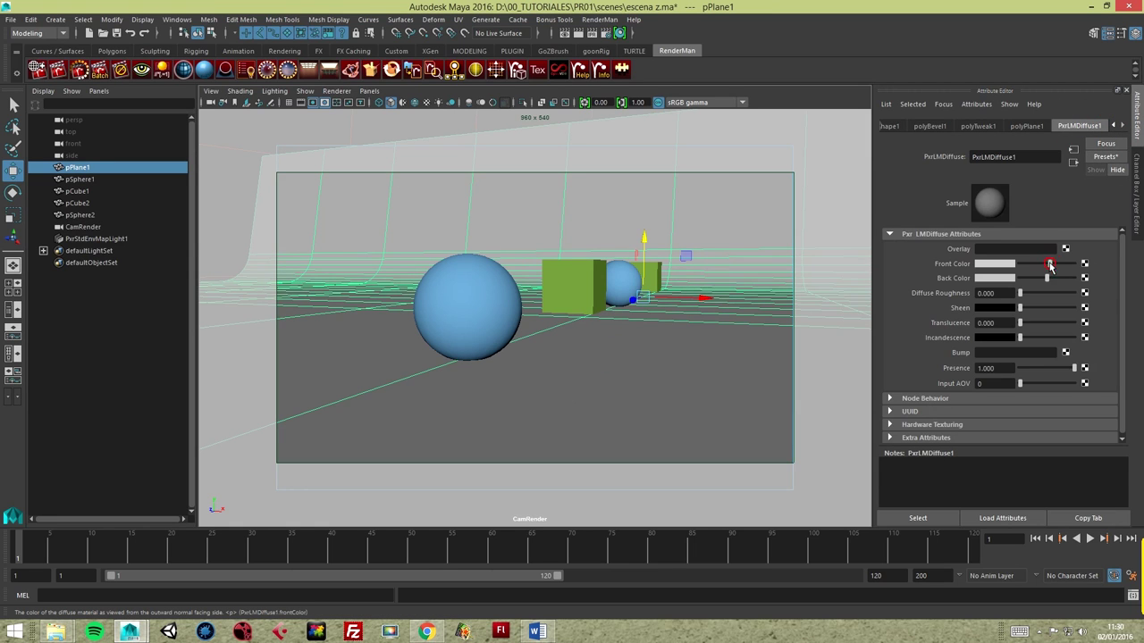
pyautogui.click(321, 134)
pyautogui.click(397, 209)
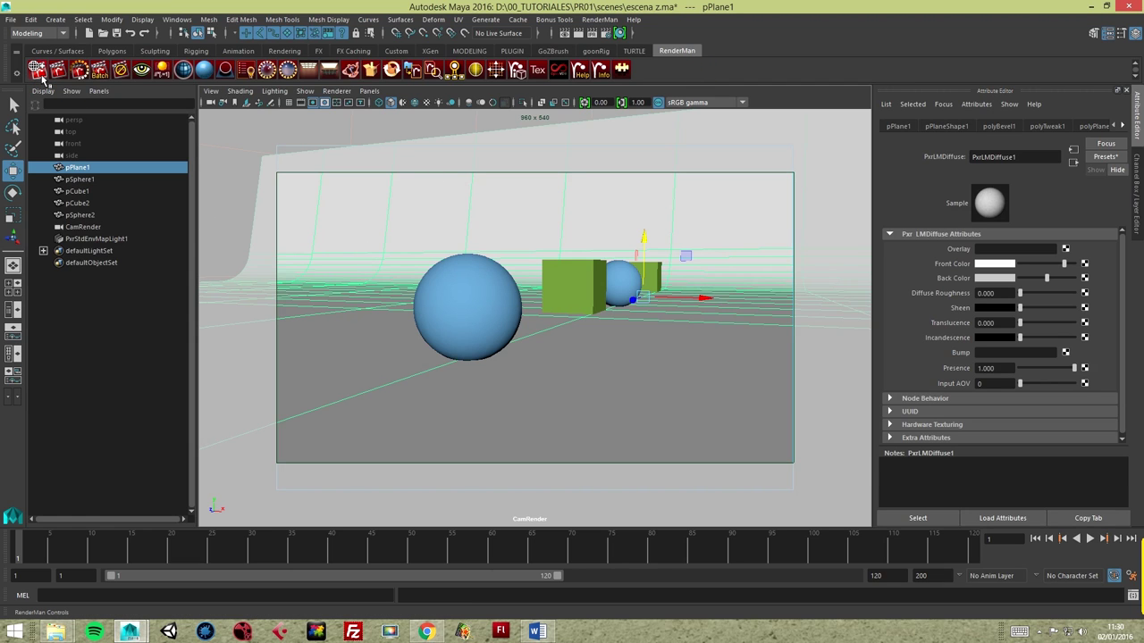
# In RenderMan Controls, select Final defaults, review Render Settings sampling, and show Outputs.
pyautogui.click(38, 72)
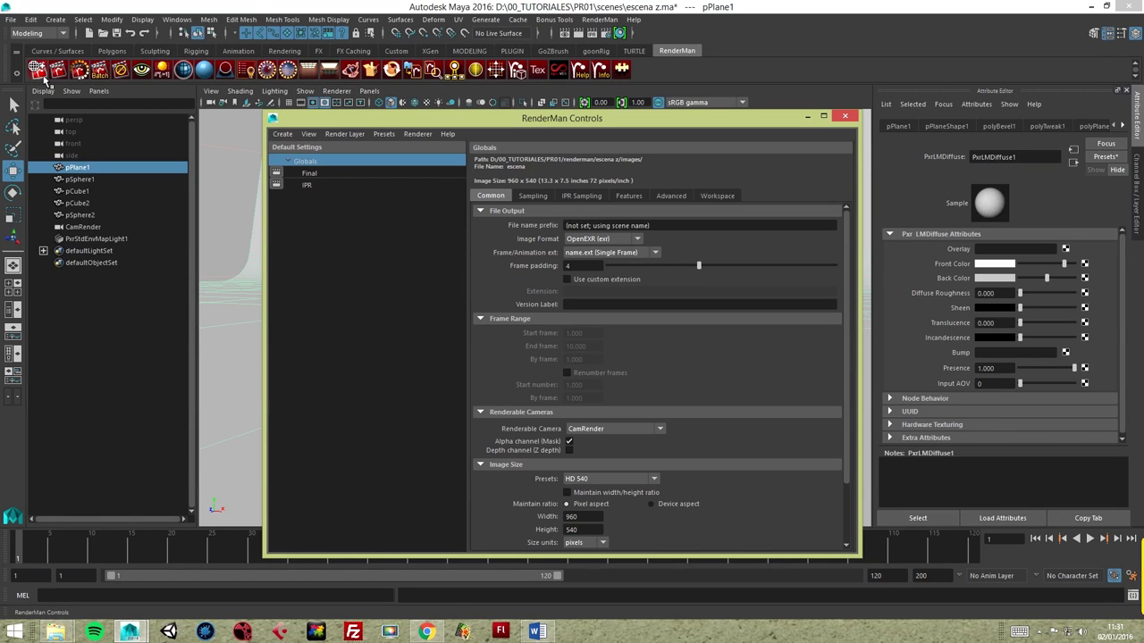
pyautogui.click(309, 174)
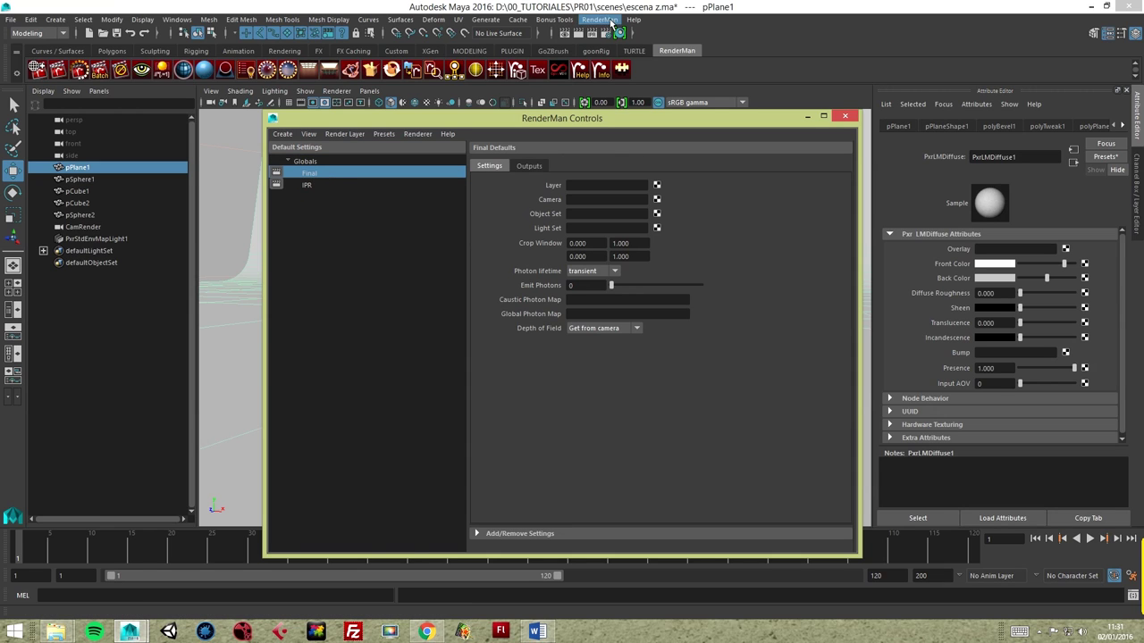
pyautogui.click(619, 33)
pyautogui.moveTo(797, 111); pyautogui.dragTo(921, 124)
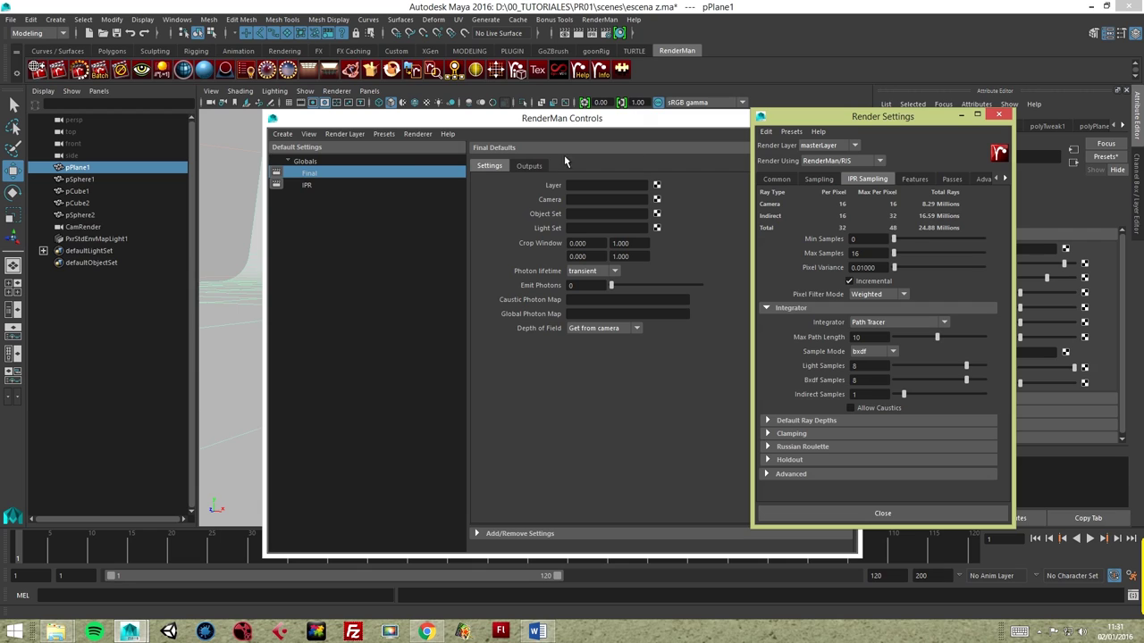
pyautogui.click(818, 180)
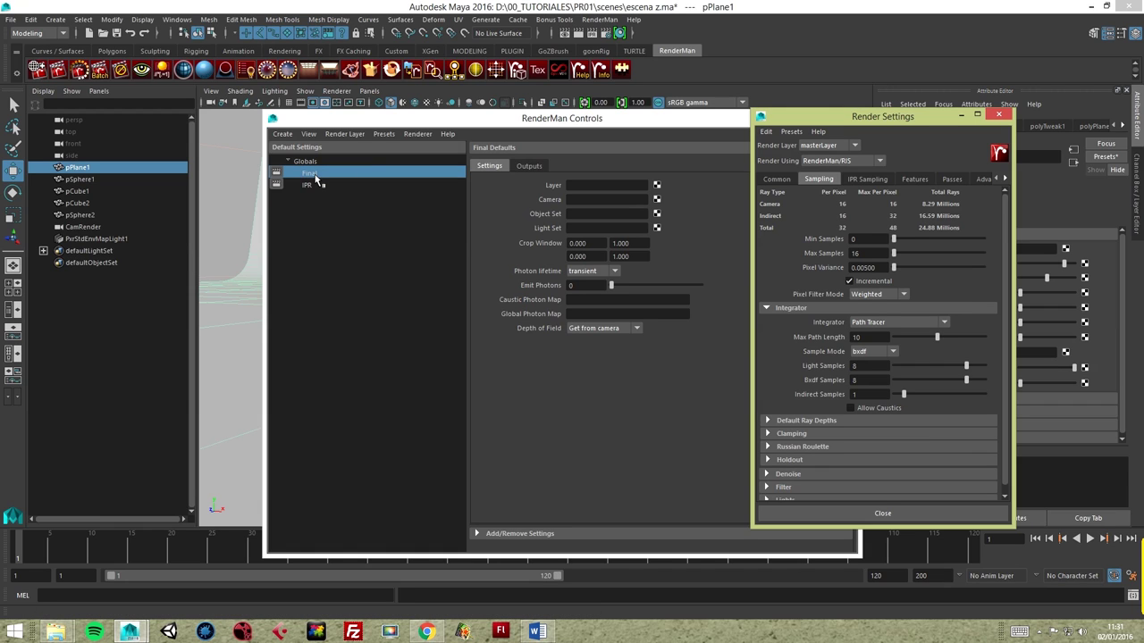
pyautogui.click(998, 115)
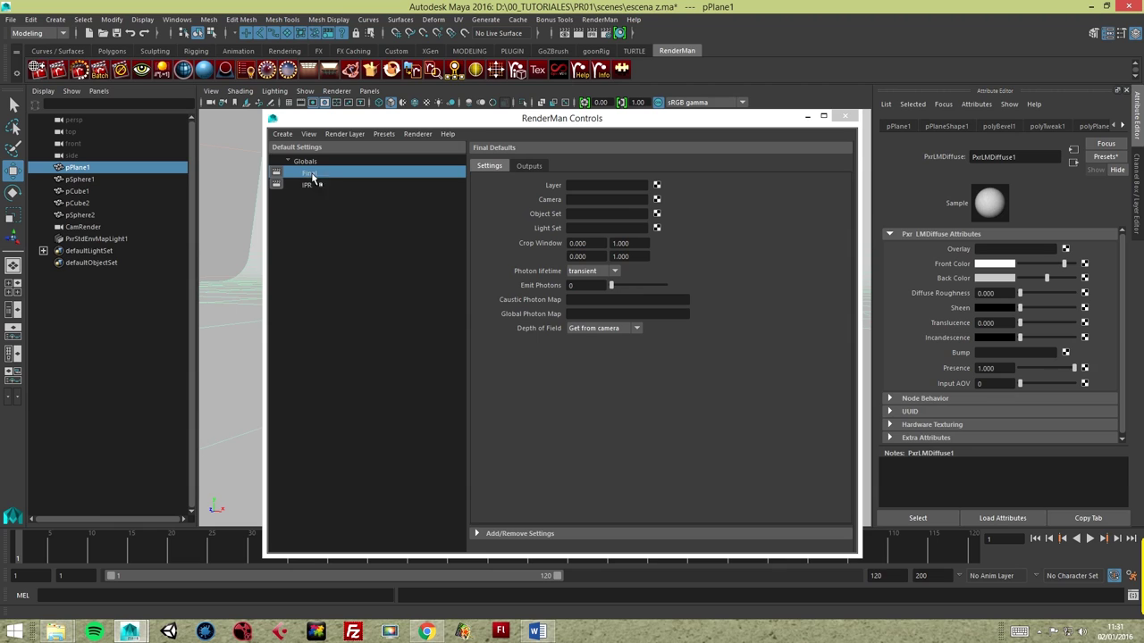
pyautogui.click(530, 167)
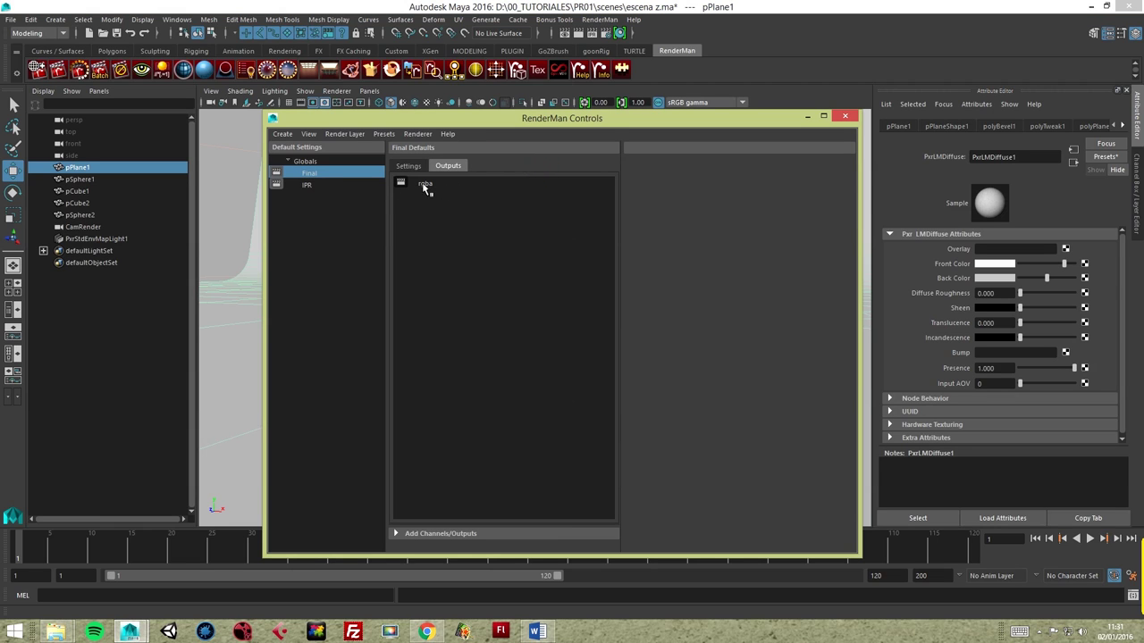
# Change the rgba output's channels to rgbaz.
pyautogui.click(423, 185)
pyautogui.click(756, 204)
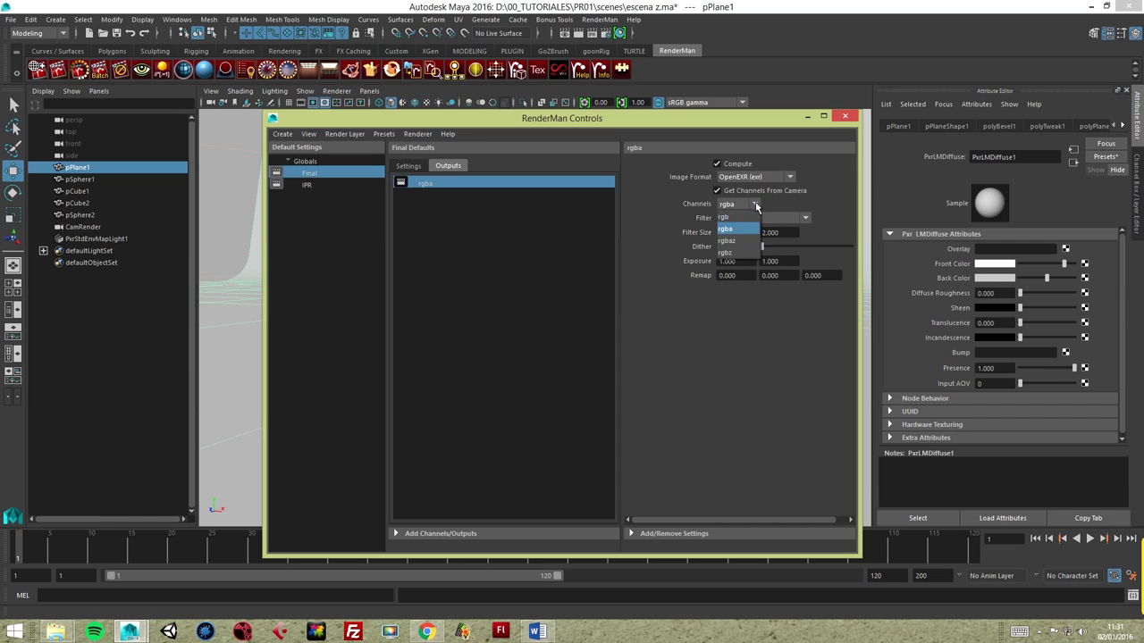
pyautogui.click(735, 244)
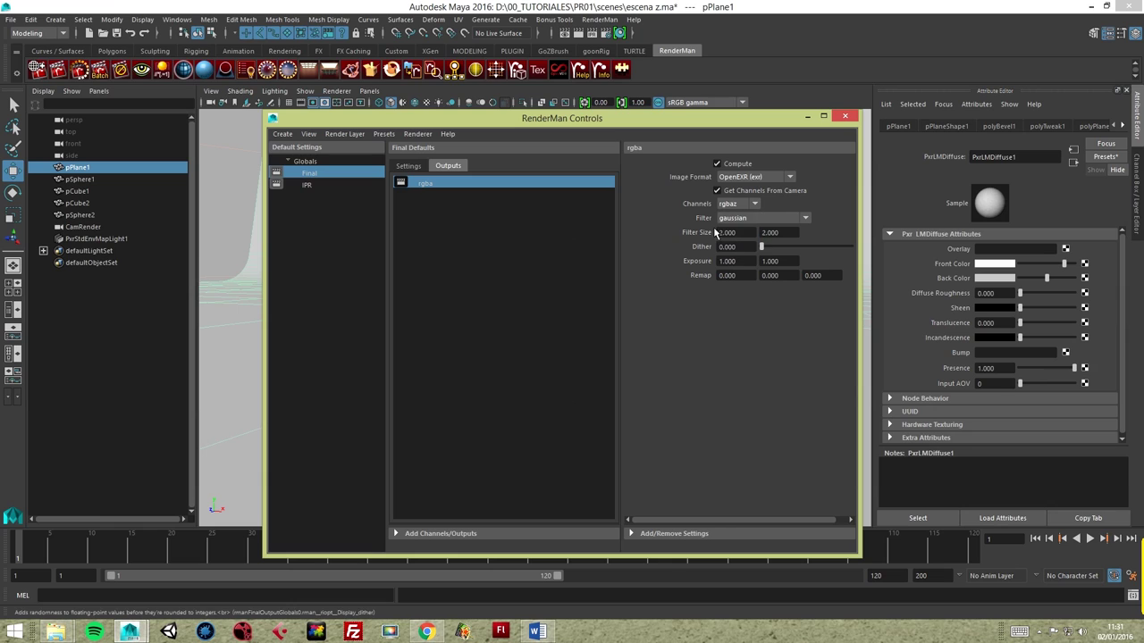
# Create a z output from the float z channel and close RenderMan Controls.
pyautogui.click(452, 535)
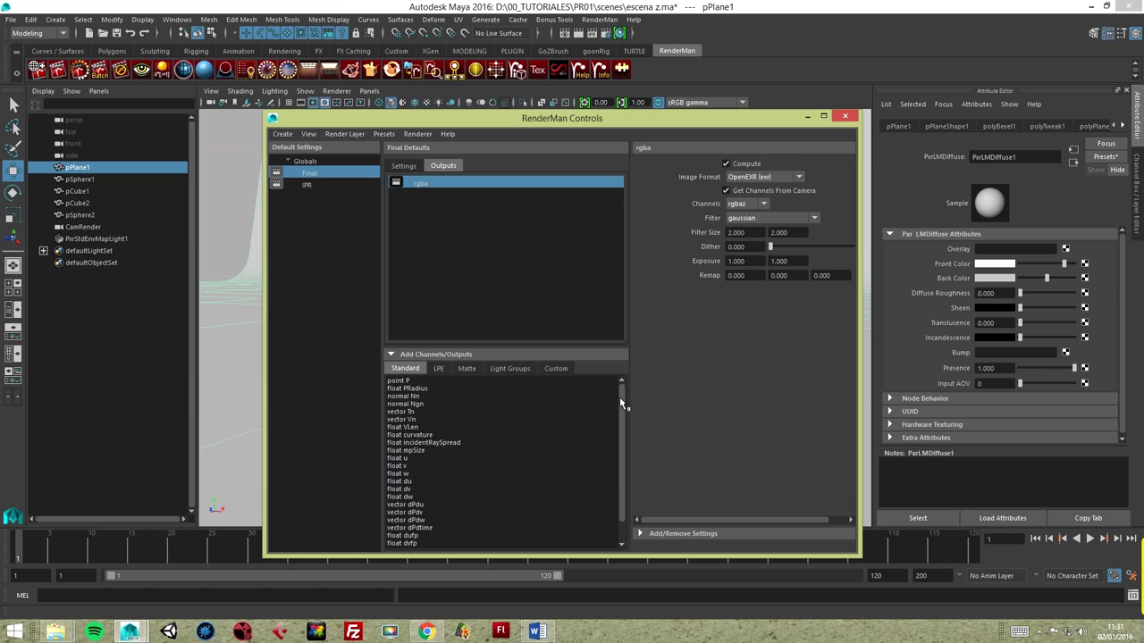
pyautogui.moveTo(621, 404); pyautogui.dragTo(623, 421)
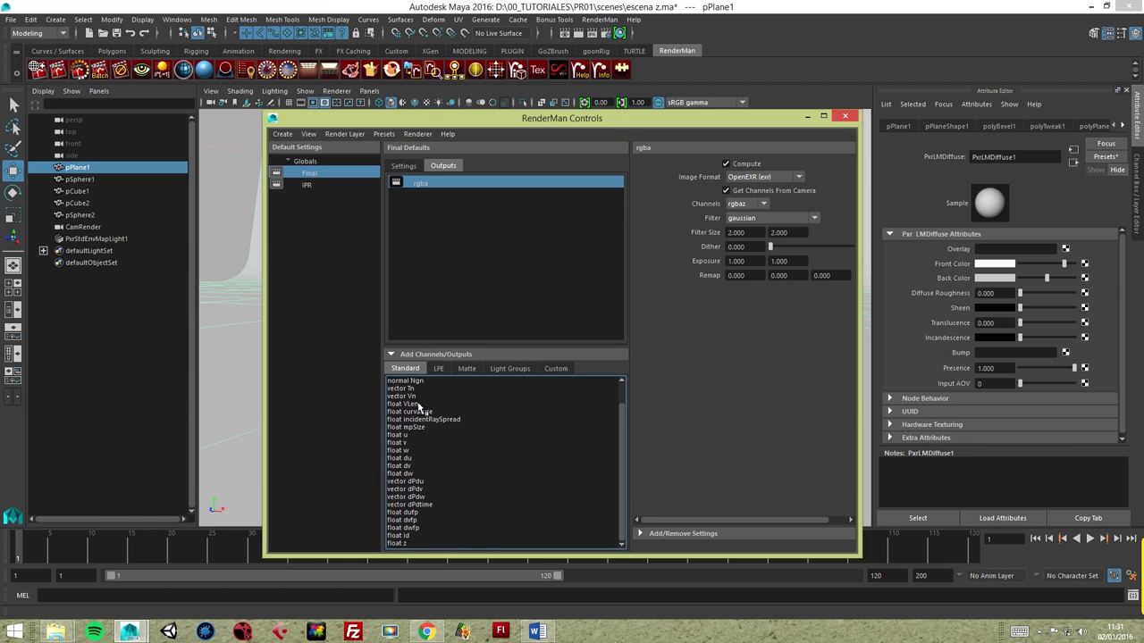
pyautogui.click(394, 545)
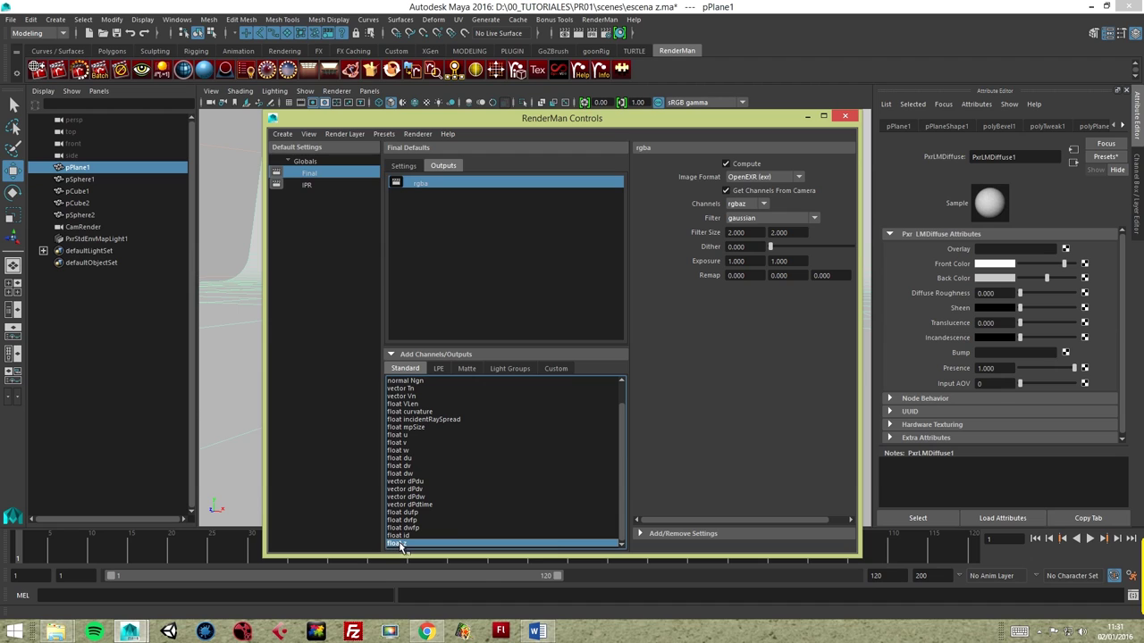
pyautogui.rightClick(402, 544)
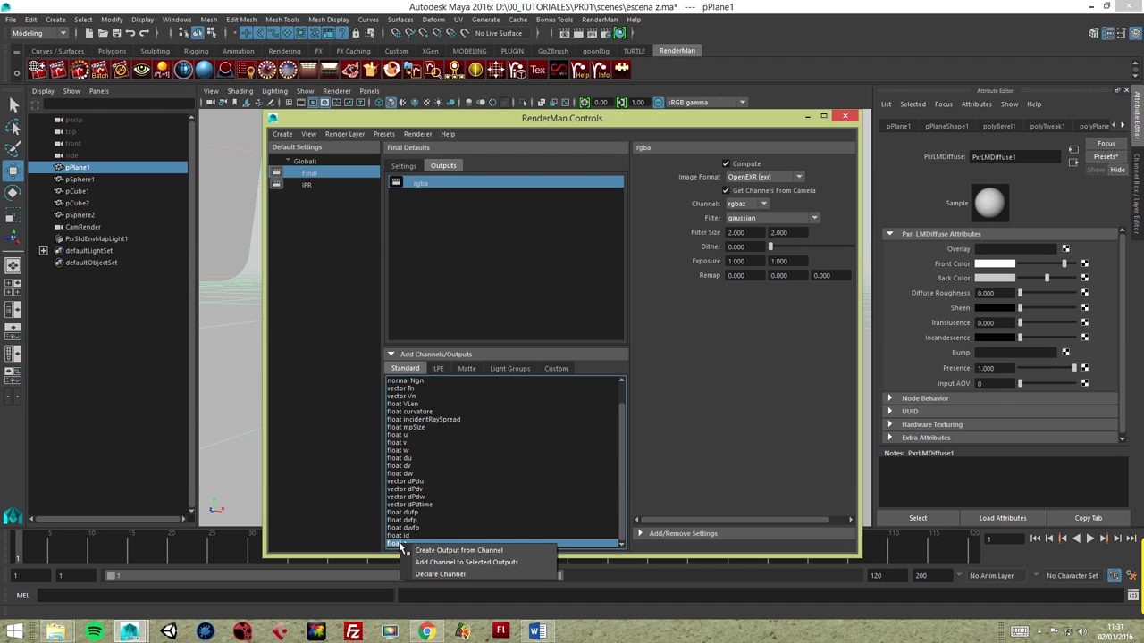
pyautogui.click(458, 551)
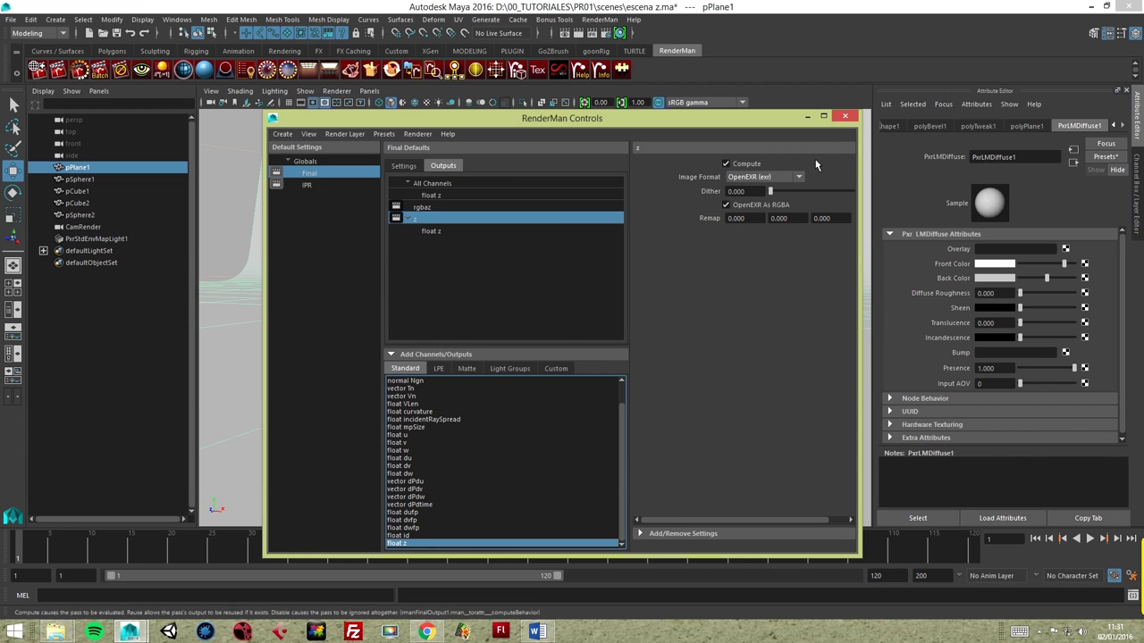
pyautogui.click(844, 116)
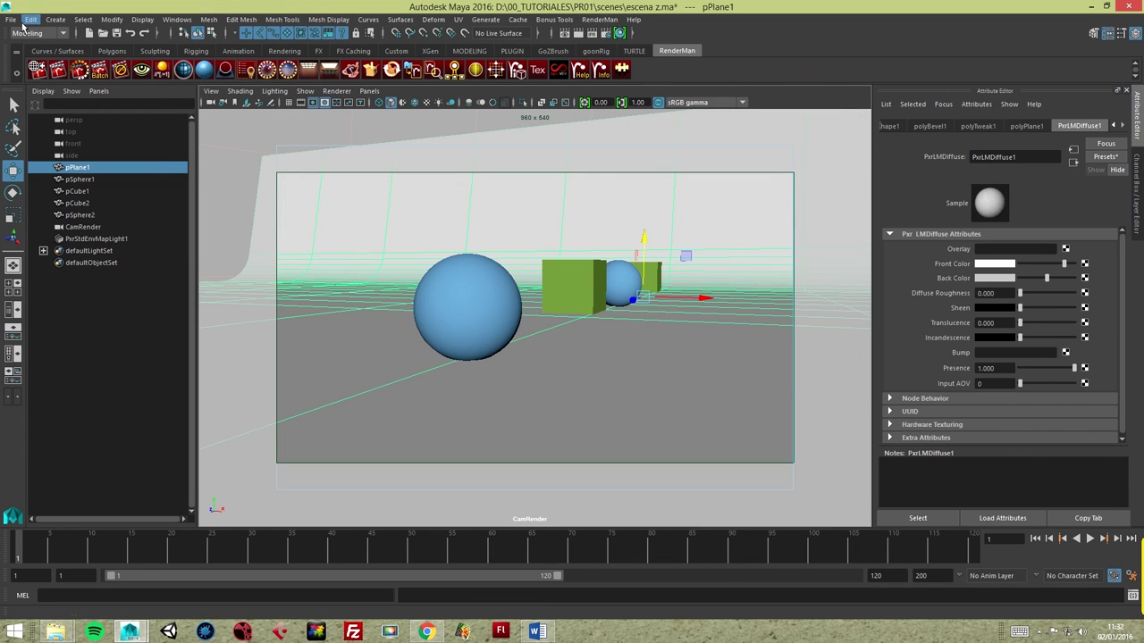
# Save the scene, overwriting escena z.ma in PR01's scenes folder.
pyautogui.click(11, 19)
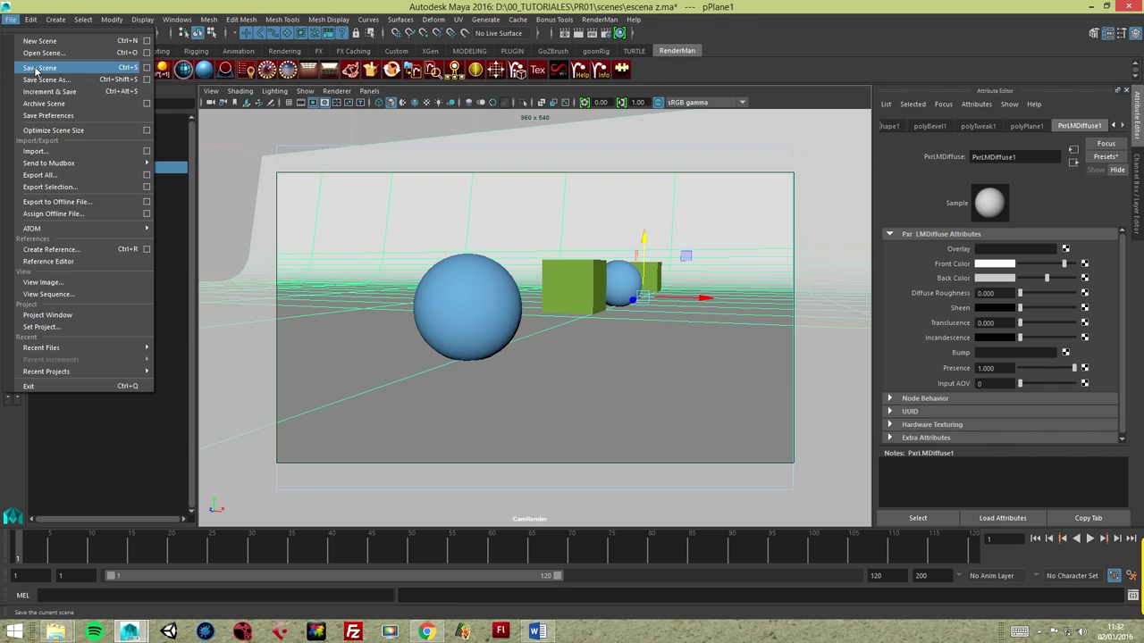
pyautogui.click(36, 69)
pyautogui.click(13, 18)
pyautogui.click(40, 83)
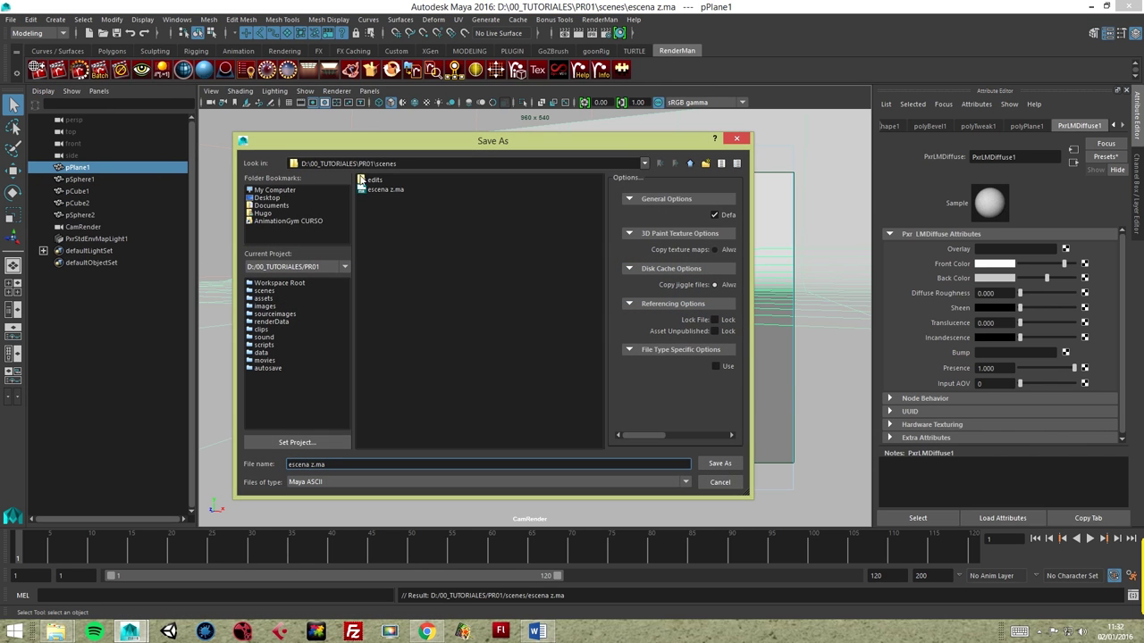
pyautogui.click(268, 292)
pyautogui.click(389, 192)
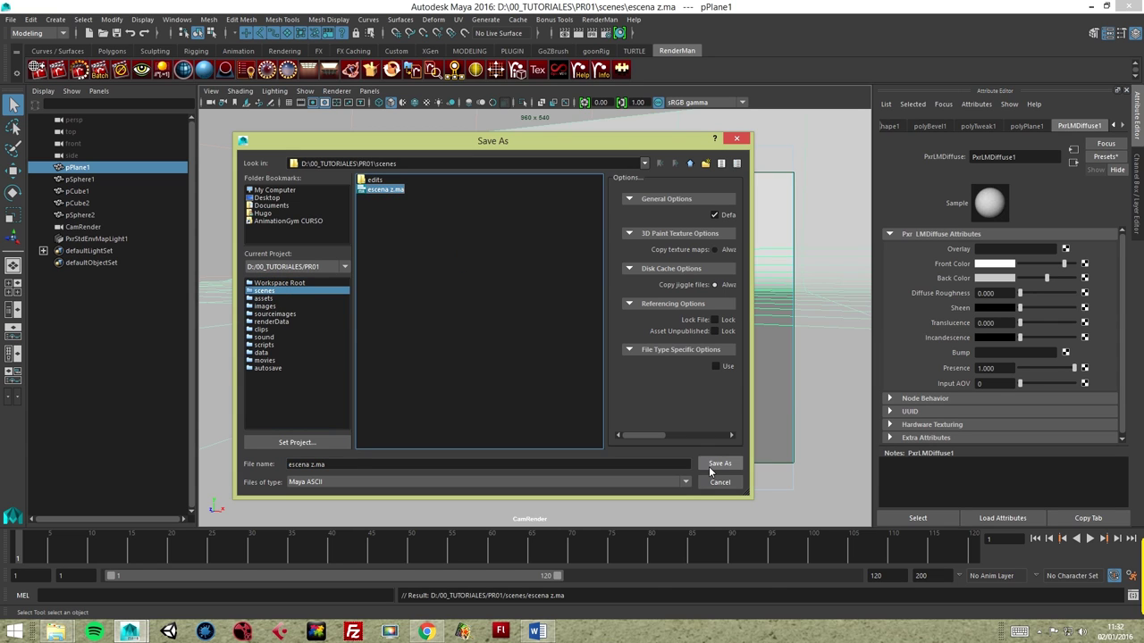
pyautogui.click(709, 465)
pyautogui.click(469, 337)
pyautogui.press('w')
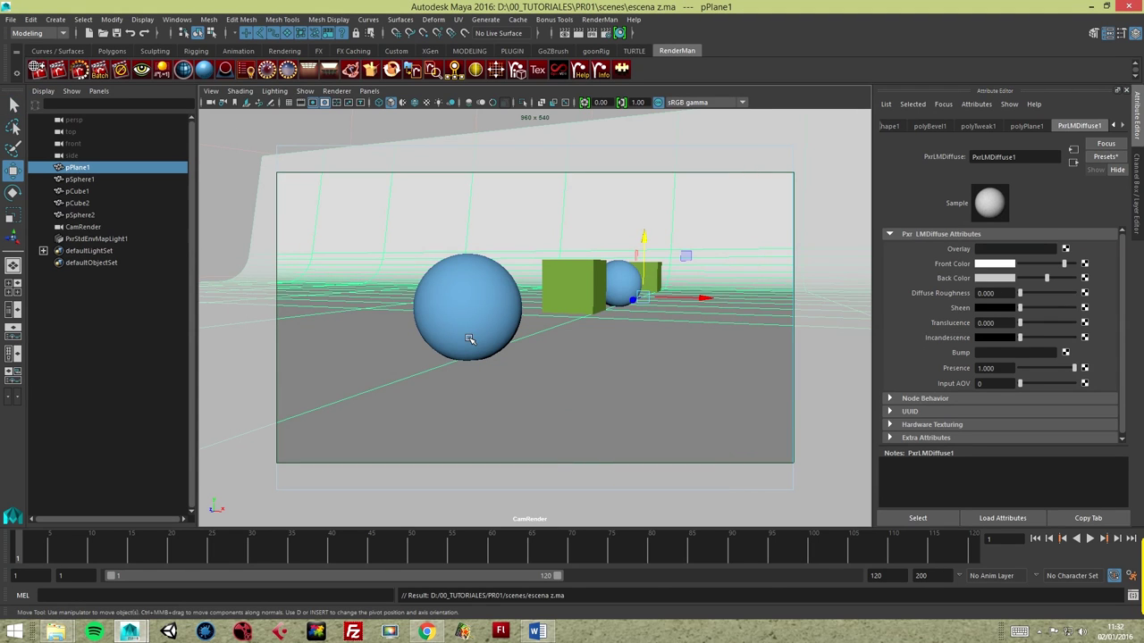
pyautogui.click(384, 135)
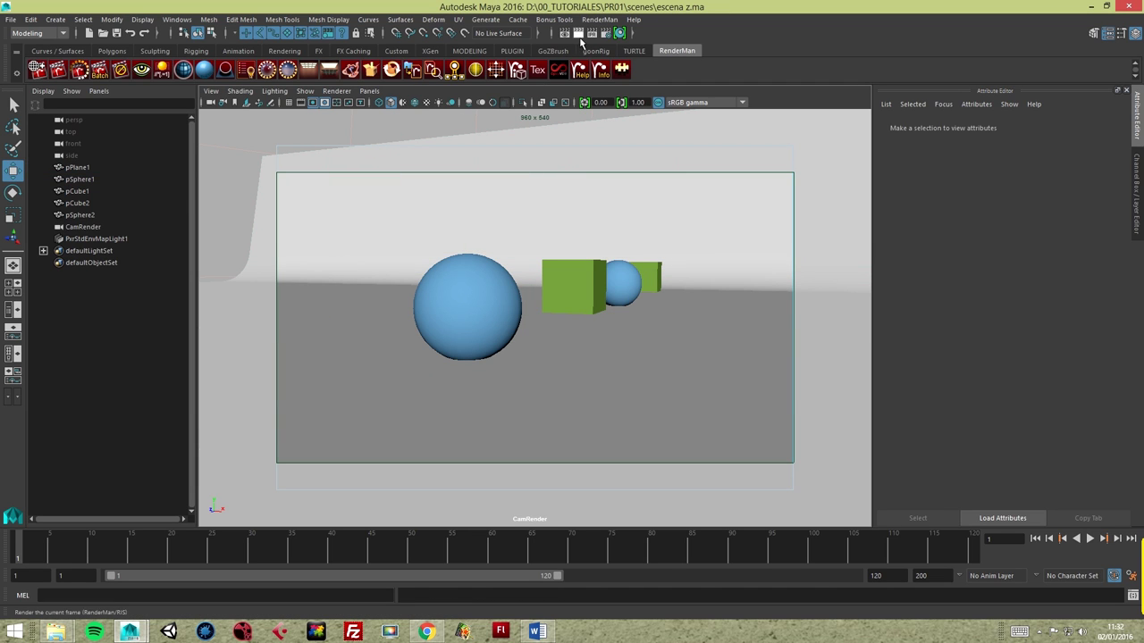
# Run a RenderMan batch render with a cleared Script Editor, confirming escena_z.exr completed.
pyautogui.click(1132, 595)
pyautogui.click(301, 157)
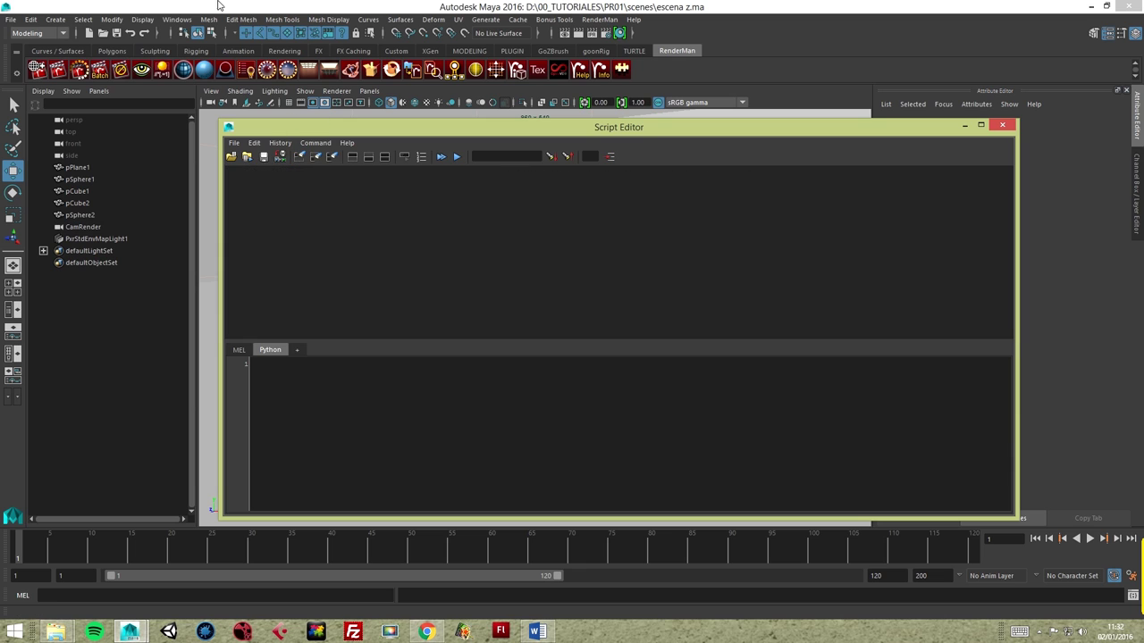
pyautogui.click(100, 72)
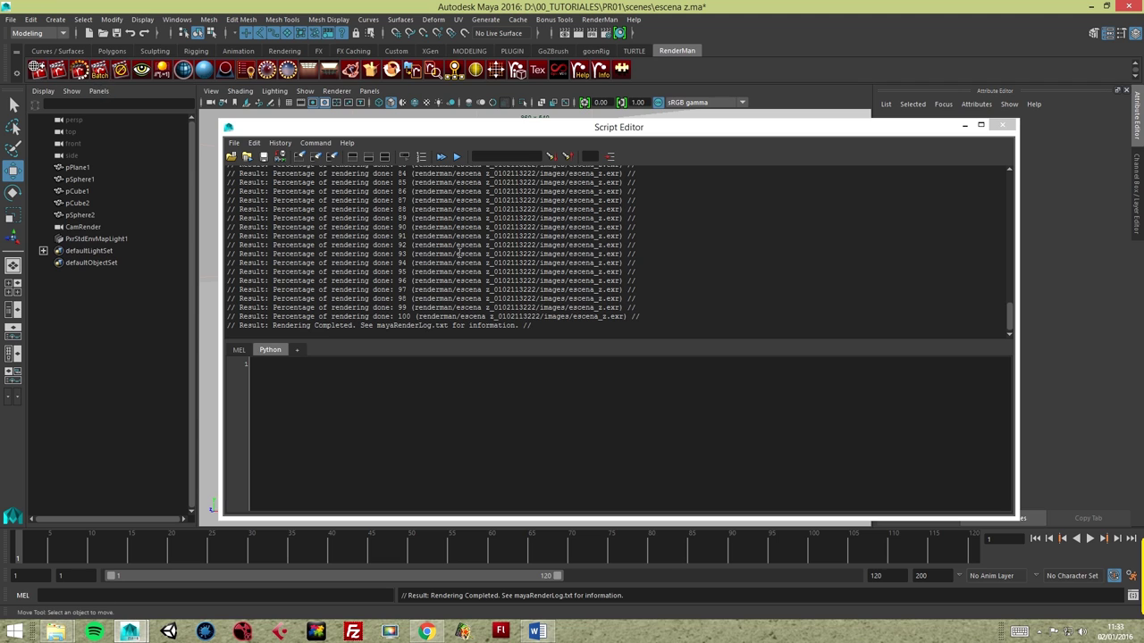
pyautogui.moveTo(539, 328); pyautogui.dragTo(222, 321)
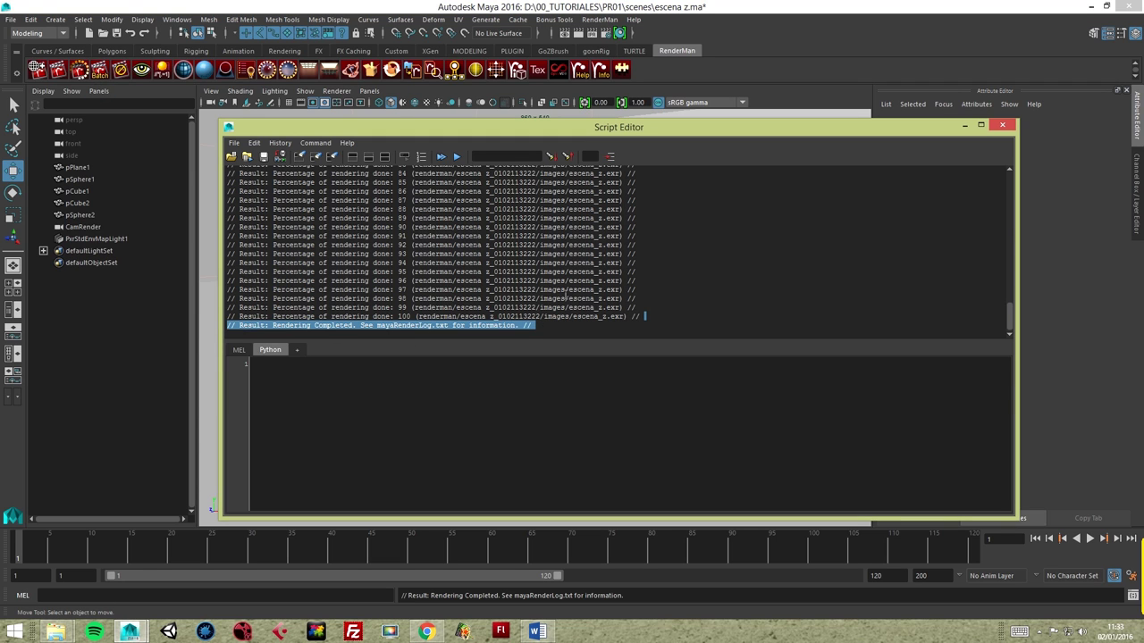
pyautogui.click(684, 280)
pyautogui.moveTo(572, 327); pyautogui.dragTo(226, 327)
pyautogui.click(1002, 126)
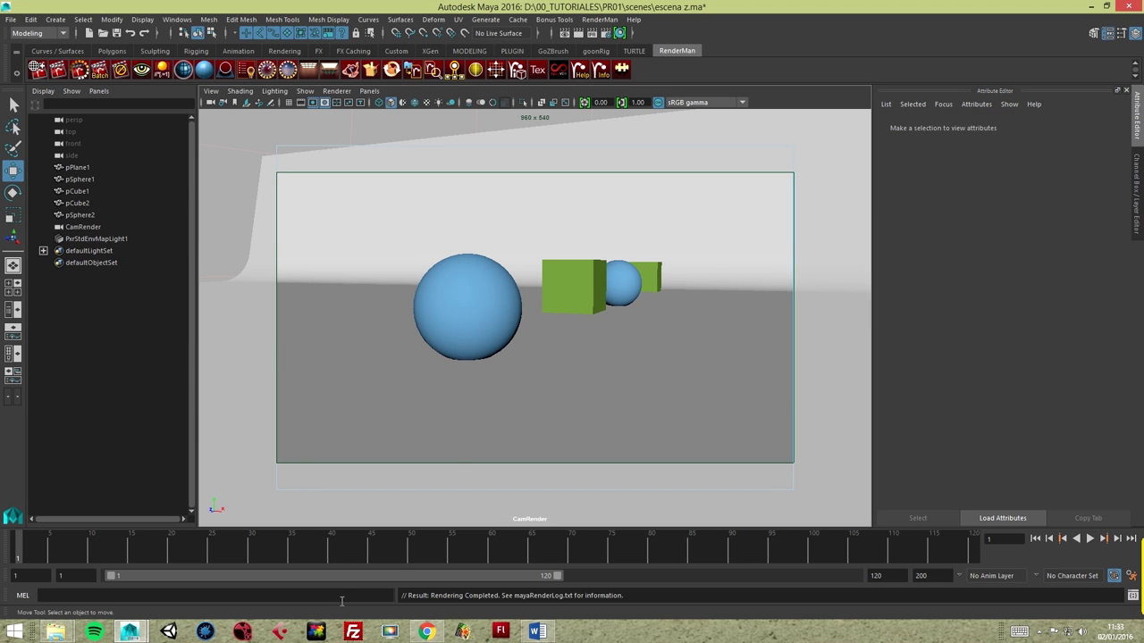
pyautogui.moveTo(56, 632)
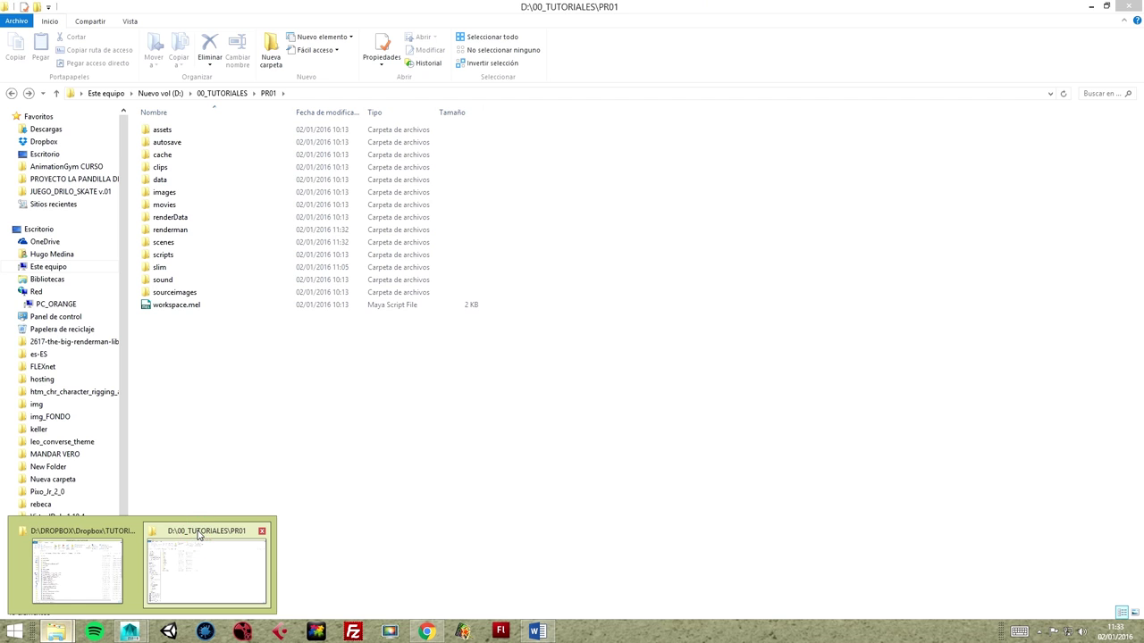
pyautogui.click(199, 534)
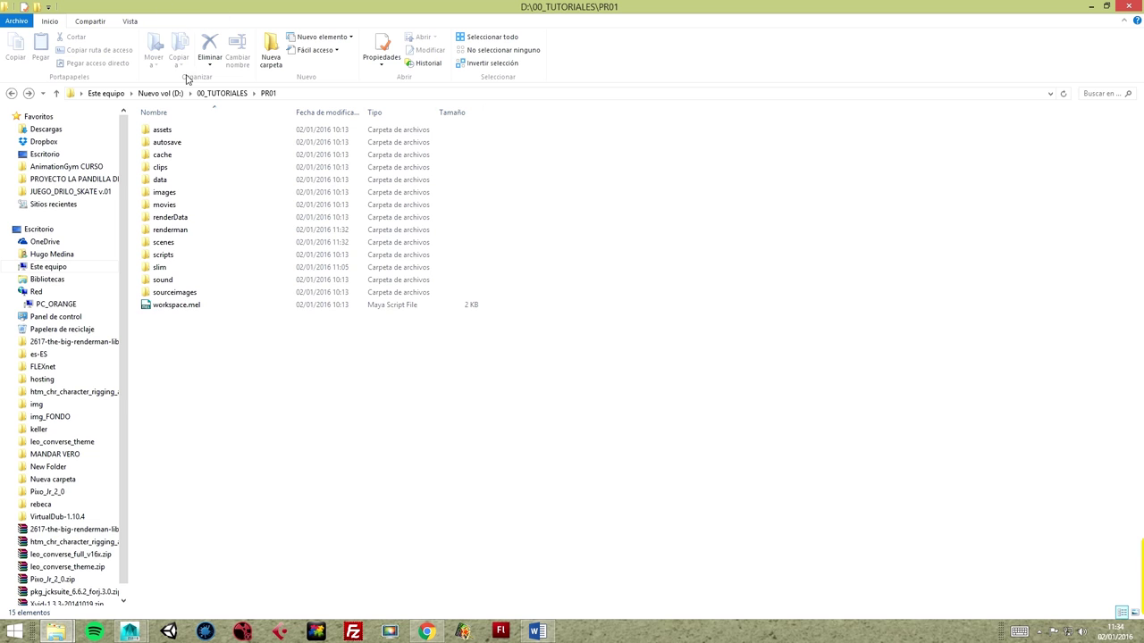
pyautogui.click(224, 94)
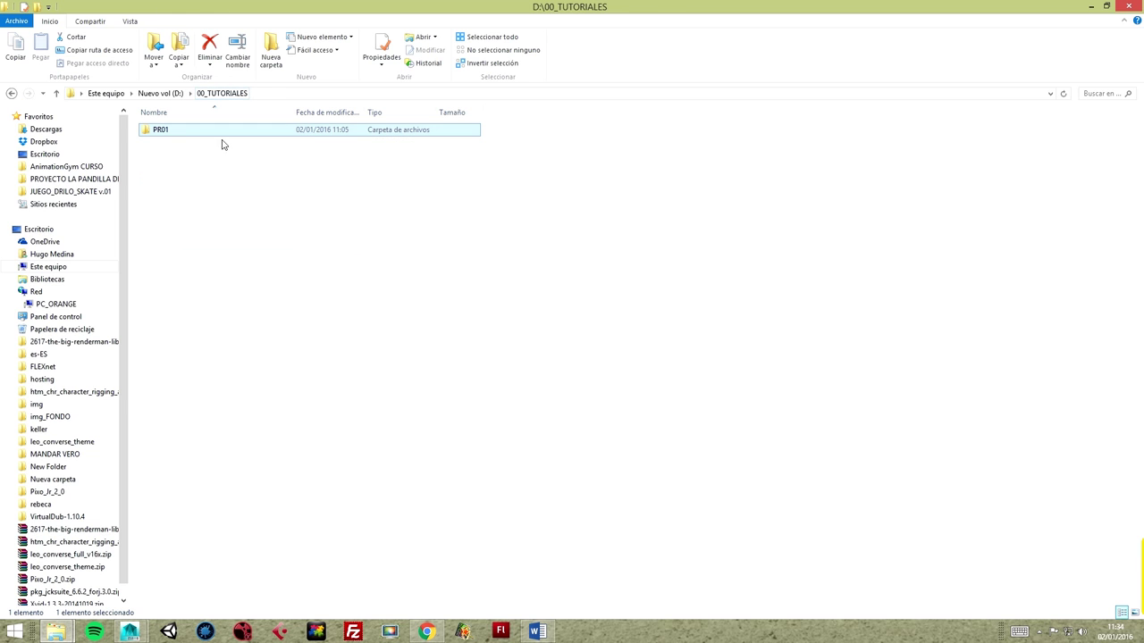
pyautogui.doubleClick(169, 131)
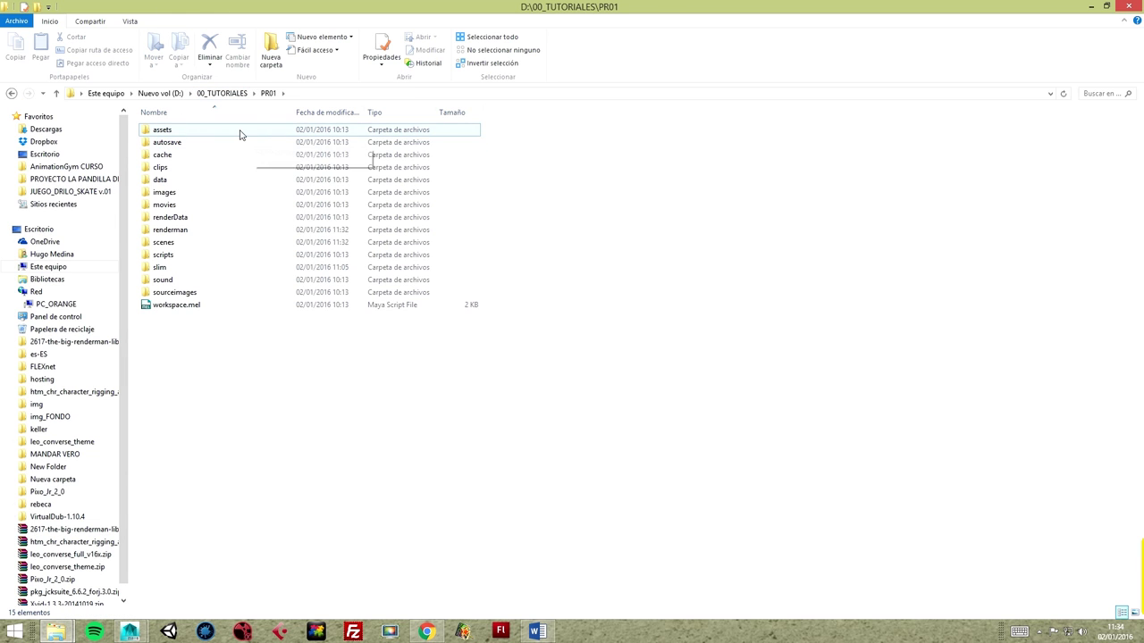
pyautogui.doubleClick(166, 230)
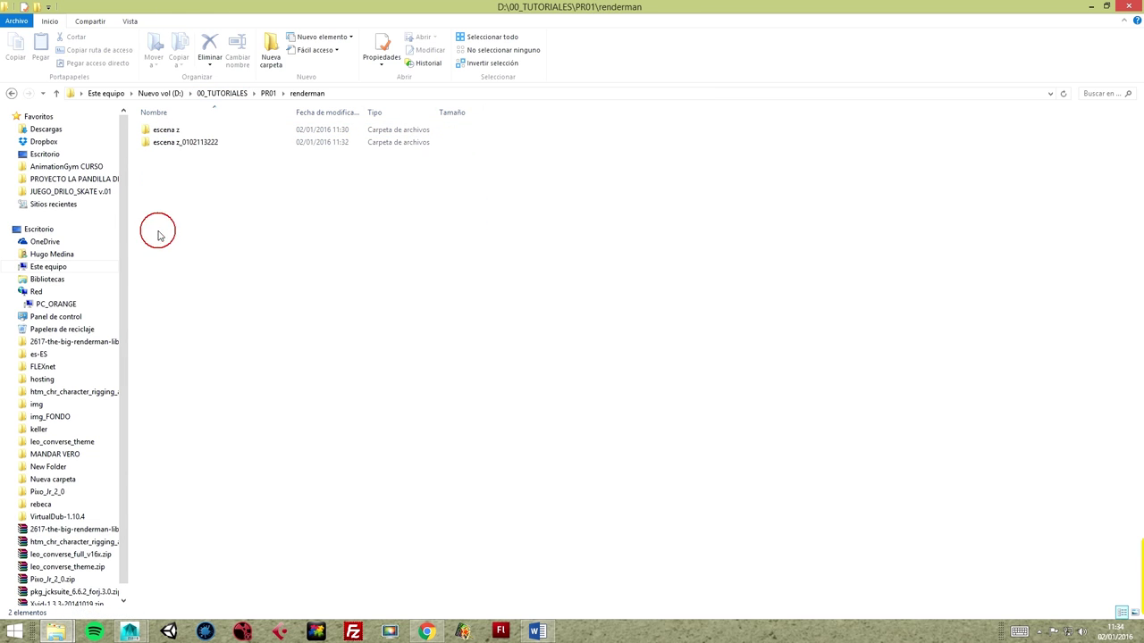
pyautogui.doubleClick(169, 146)
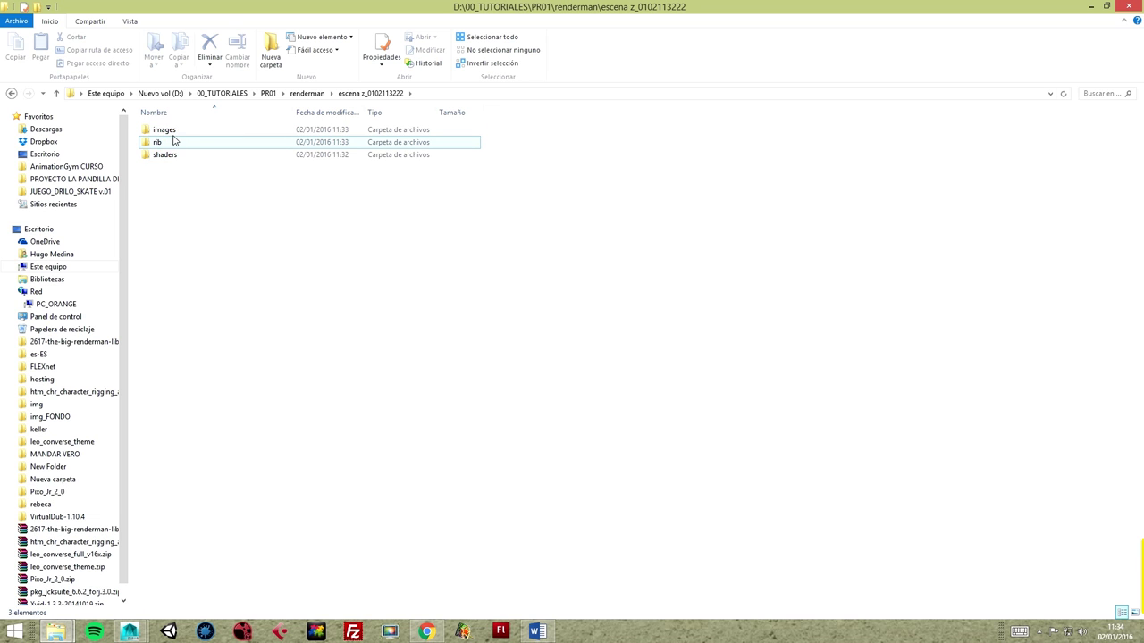
pyautogui.doubleClick(174, 134)
# Preview escena.exr in Pdplayer, close it, and launch NukeX.
pyautogui.click(175, 147)
pyautogui.click(235, 147)
pyautogui.click(175, 152)
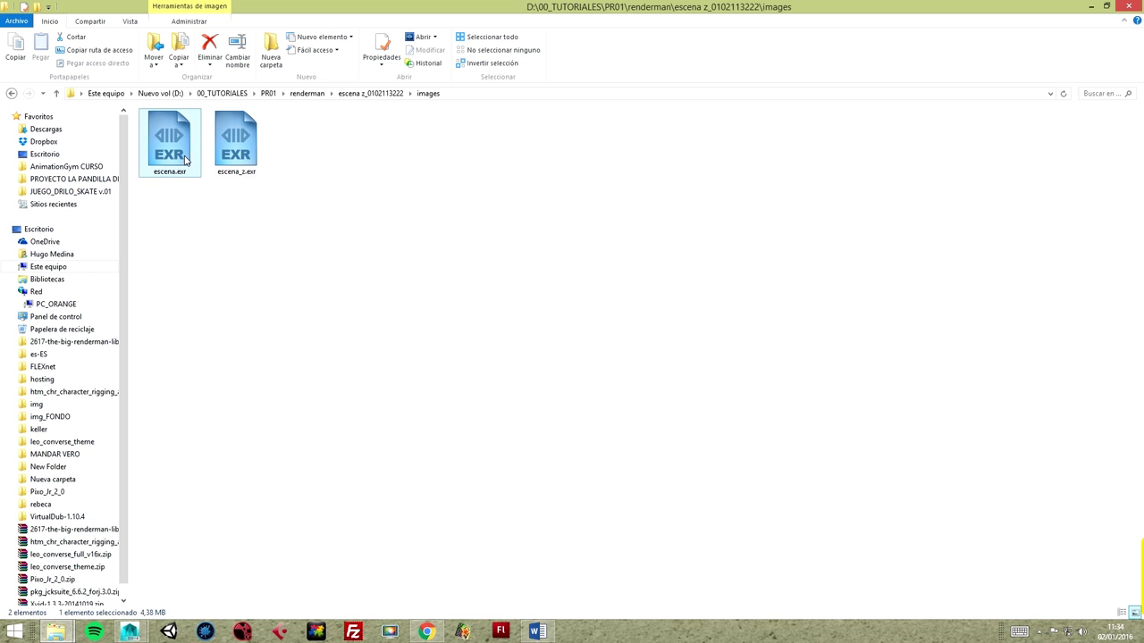
pyautogui.doubleClick(175, 152)
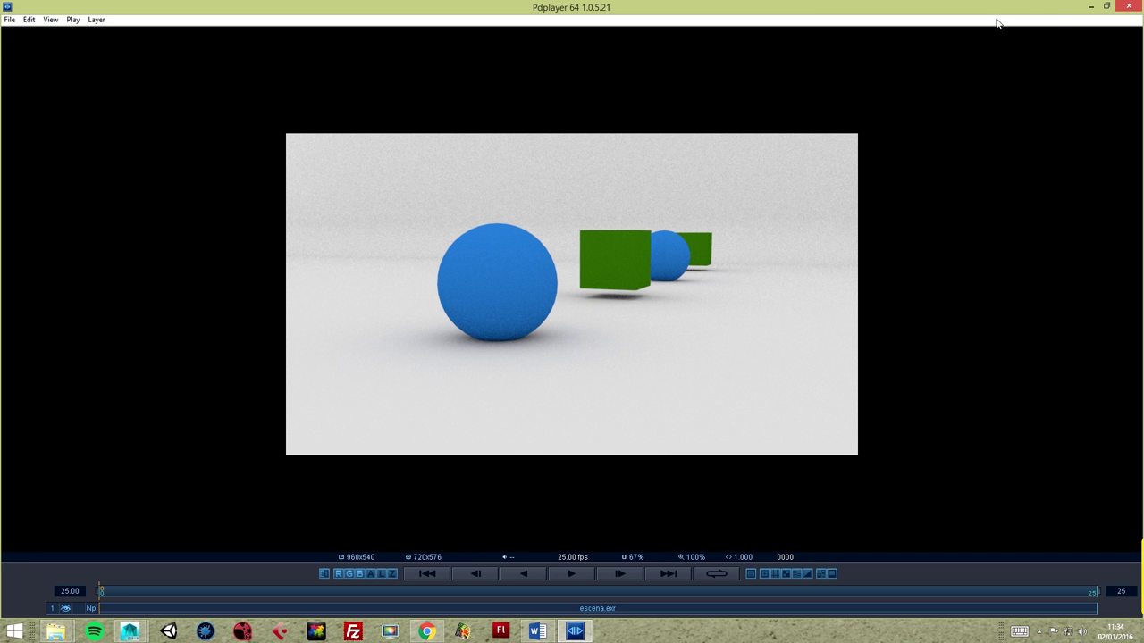
pyautogui.click(1128, 6)
pyautogui.doubleClick(254, 159)
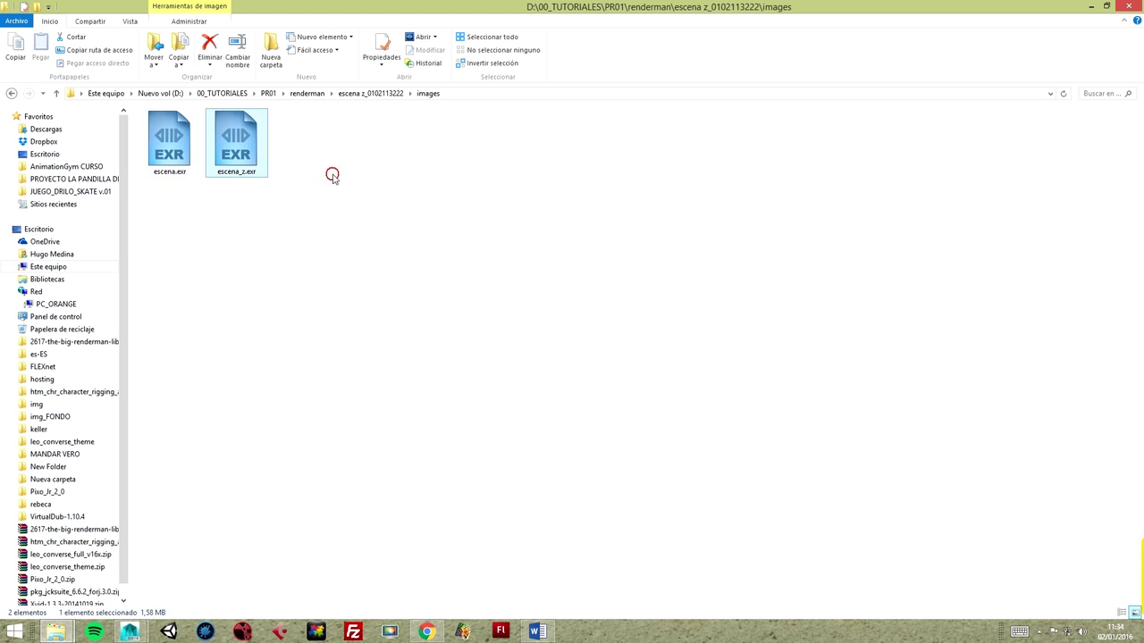
pyautogui.click(332, 177)
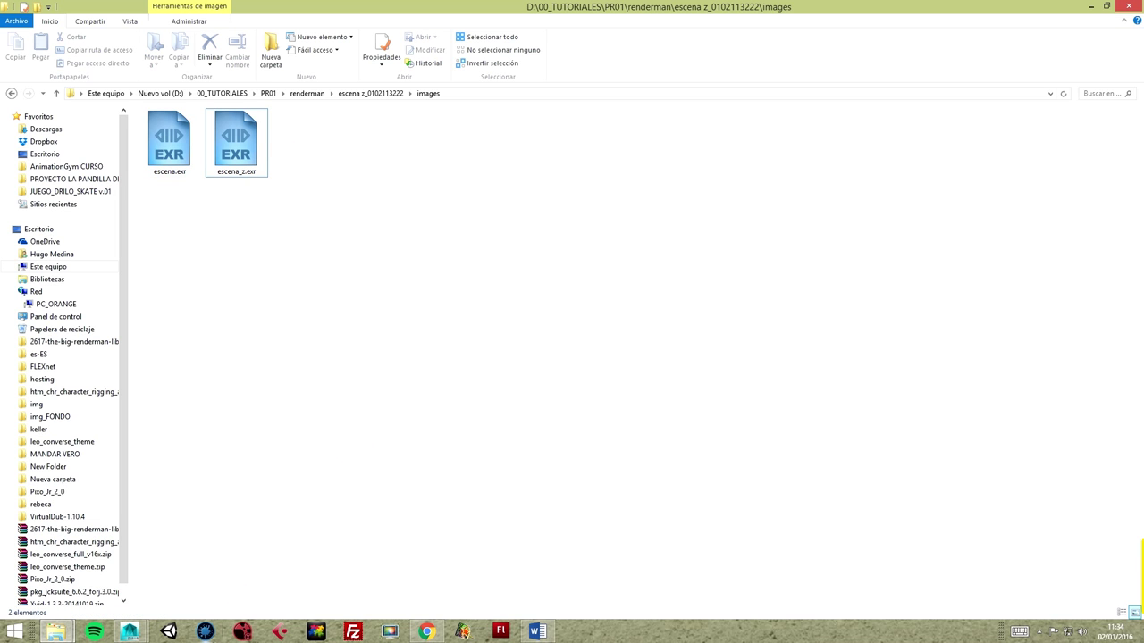
pyautogui.click(243, 632)
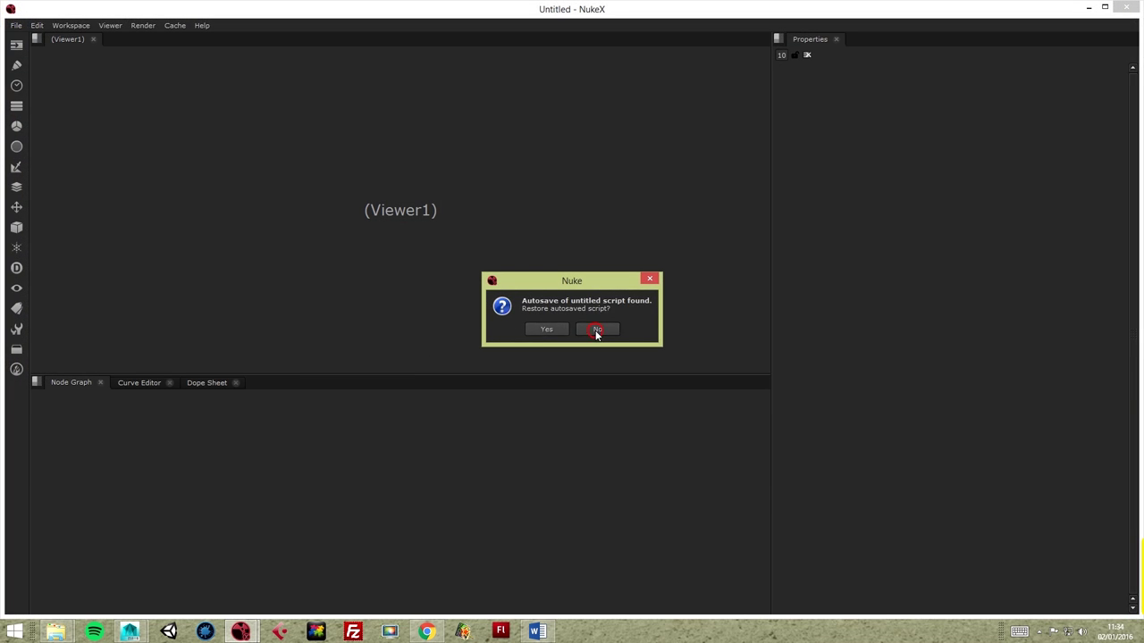
# Decline the autosave restore and drag escena.exr and escena_z.exr from Explorer into the Node Graph.
pyautogui.click(597, 330)
pyautogui.moveTo(240, 632)
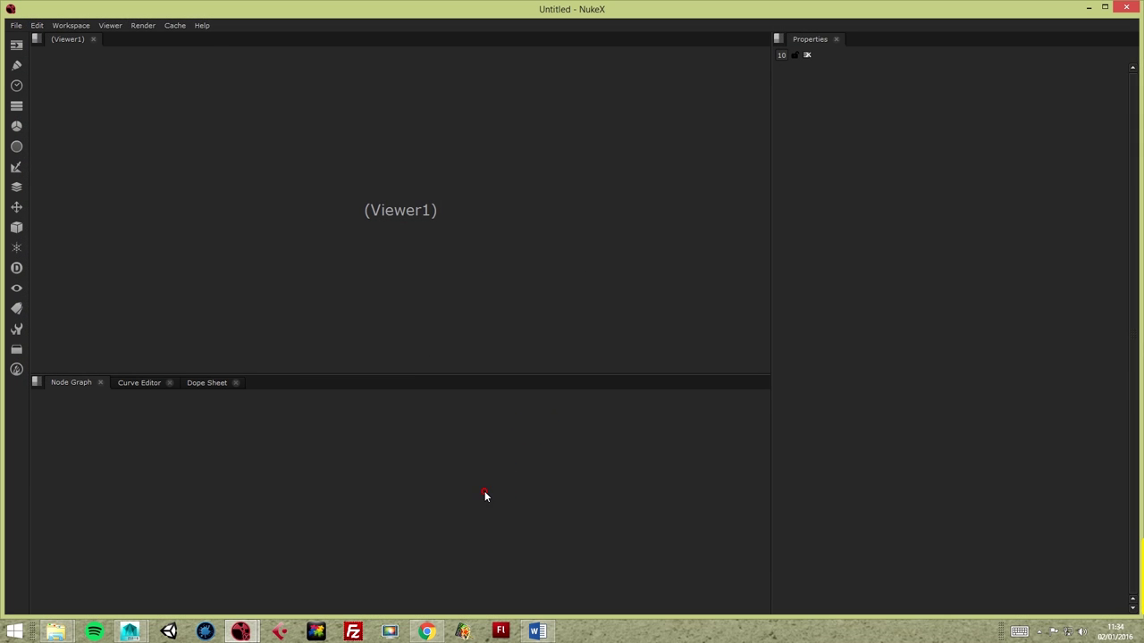
pyautogui.click(206, 568)
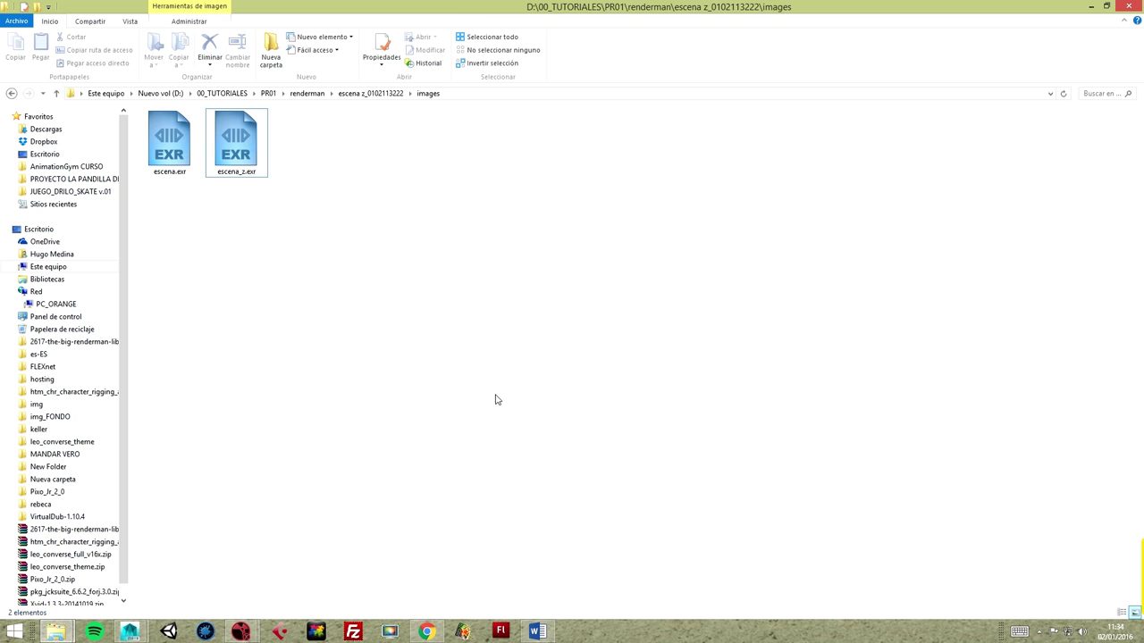
pyautogui.doubleClick(488, 10)
pyautogui.moveTo(626, 7); pyautogui.dragTo(927, 140)
pyautogui.moveTo(826, 347); pyautogui.dragTo(684, 246)
pyautogui.moveTo(785, 277)
pyautogui.mouseDown()
pyautogui.moveTo(394, 494)
pyautogui.moveTo(368, 427)
pyautogui.mouseUp()
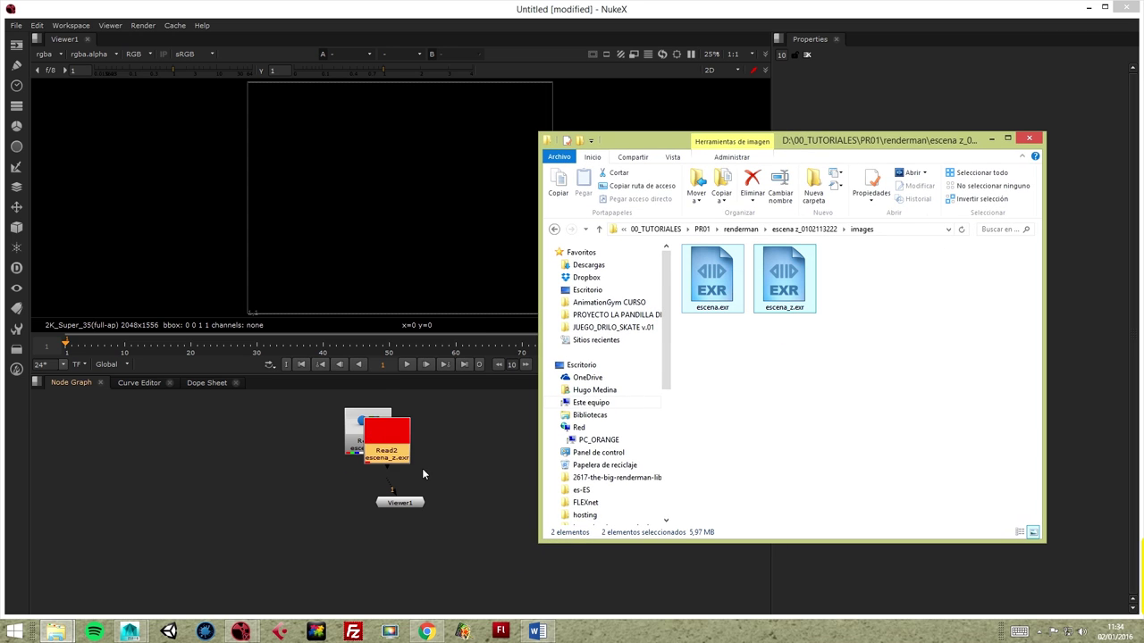
# Arrange the nodes and connect Viewer1 to Read2 to show the escena_z depth pass.
pyautogui.click(451, 434)
pyautogui.moveTo(451, 434); pyautogui.dragTo(468, 434)
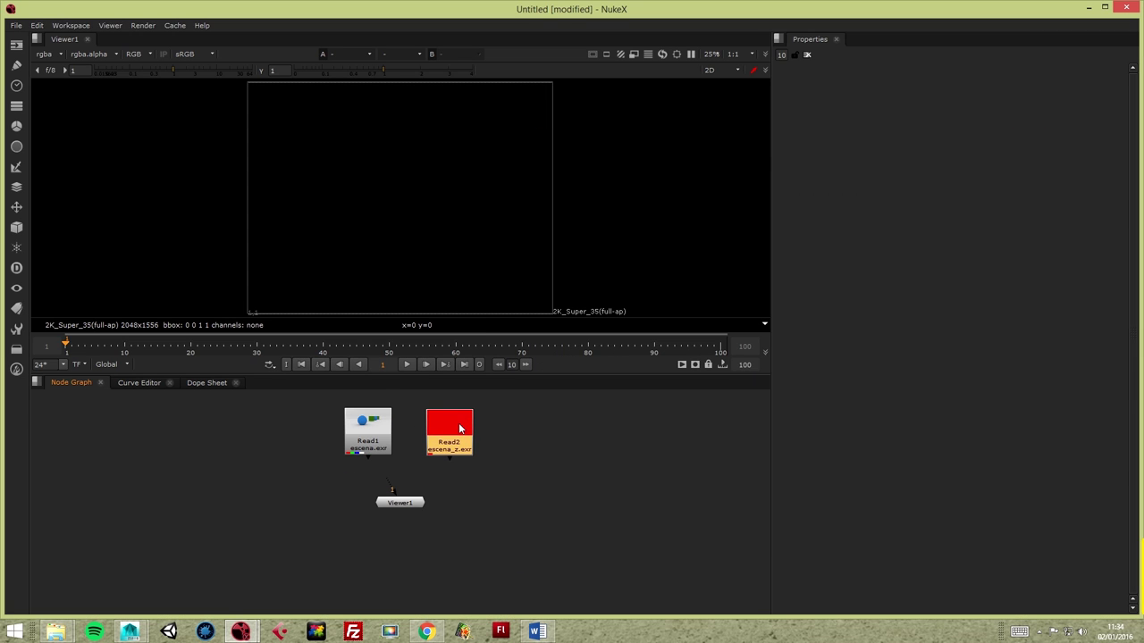
pyautogui.click(411, 506)
pyautogui.moveTo(412, 508)
pyautogui.mouseDown()
pyautogui.moveTo(420, 519)
pyautogui.moveTo(449, 434)
pyautogui.mouseUp()
pyautogui.click(452, 421)
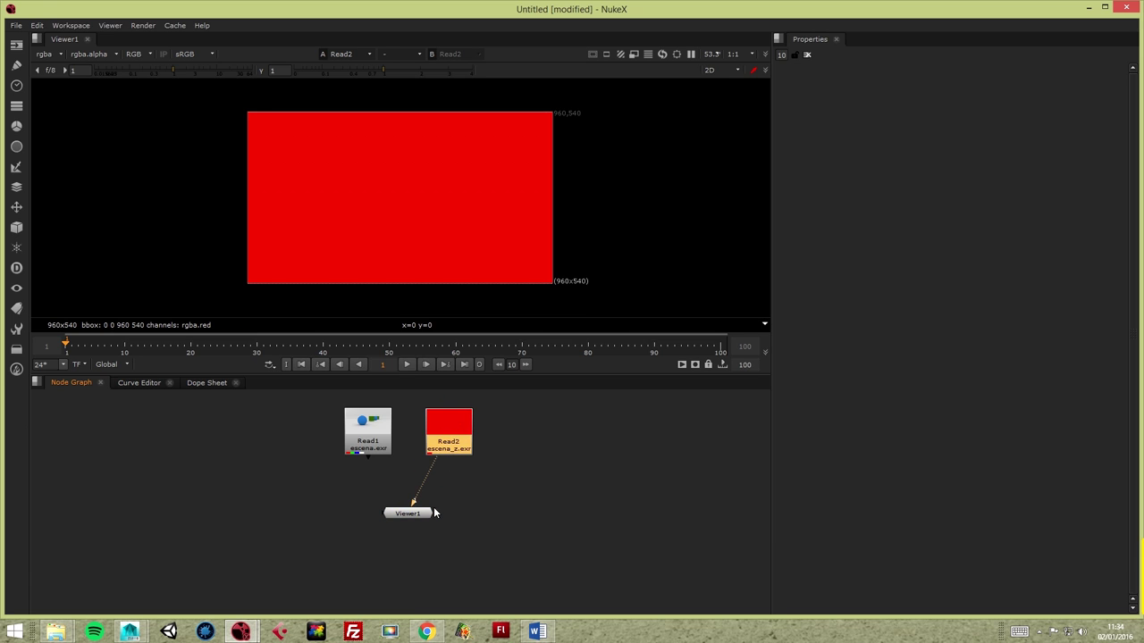
pyautogui.moveTo(425, 513); pyautogui.dragTo(425, 529)
pyautogui.click(490, 480)
pyautogui.press('Tab')
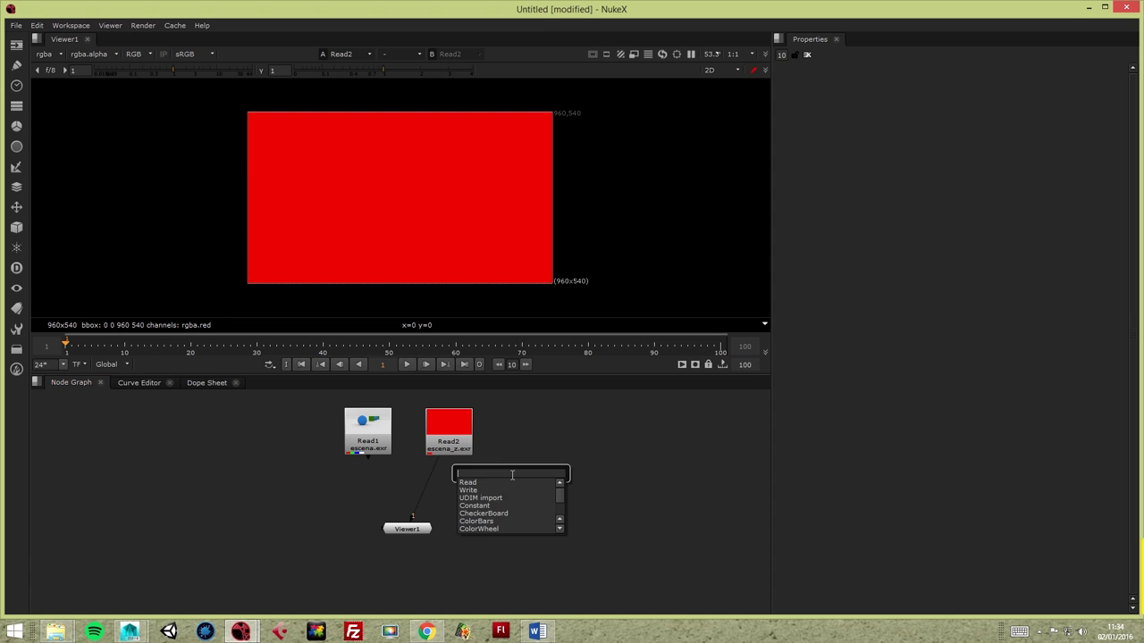
# Insert a Grade node between the Read2 depth read and Viewer1.
pyautogui.write('grada')
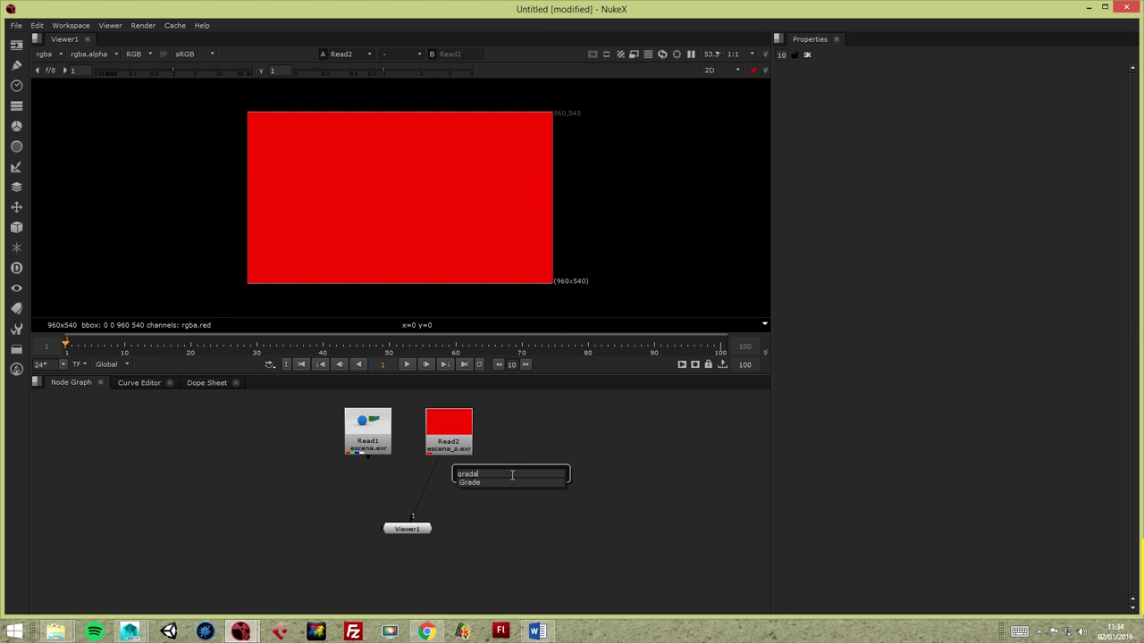
pyautogui.press('BackSpace')
pyautogui.click(478, 483)
pyautogui.moveTo(487, 478); pyautogui.dragTo(453, 475)
pyautogui.click(532, 488)
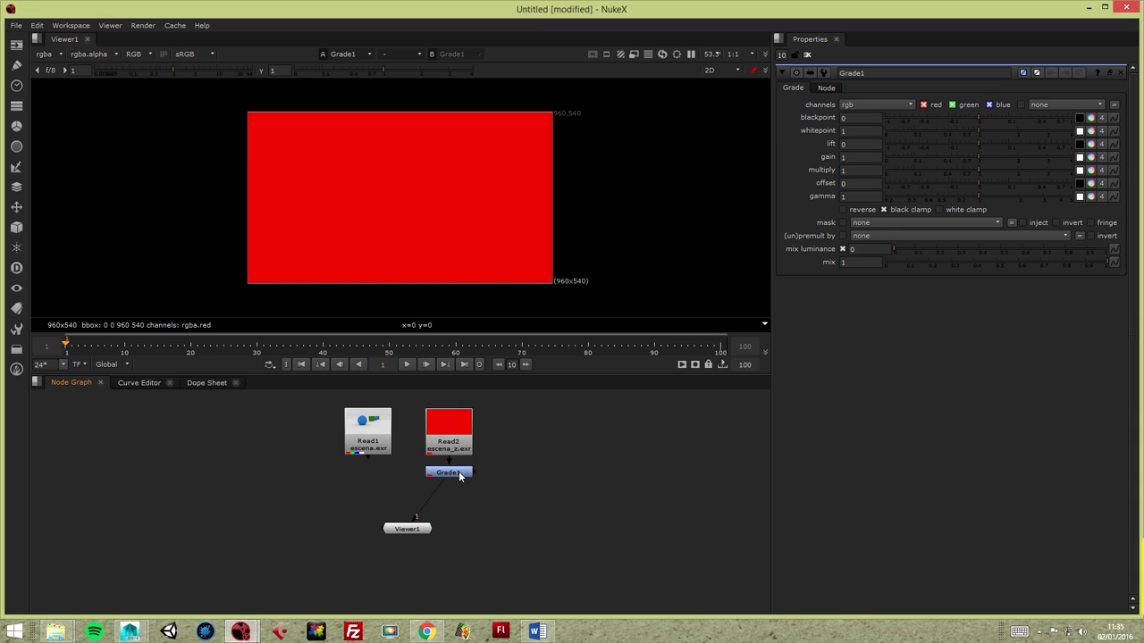
# Set Grade1's whitepoint to 180 so the sphere and cube appear in the depth pass.
pyautogui.click(455, 428)
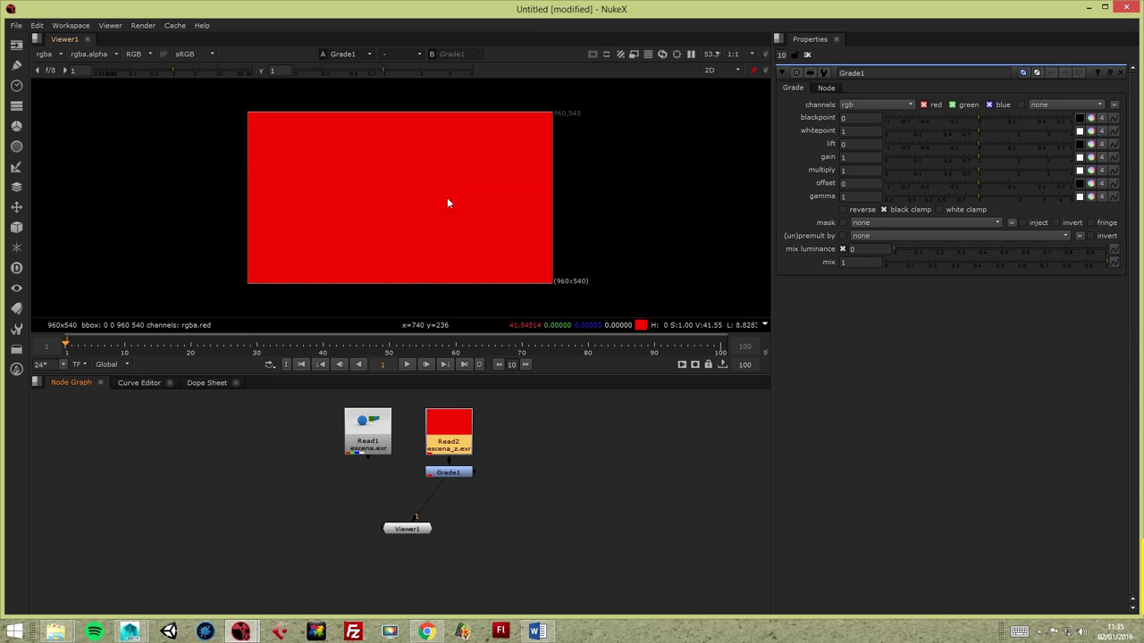
pyautogui.click(849, 130)
pyautogui.click(336, 169)
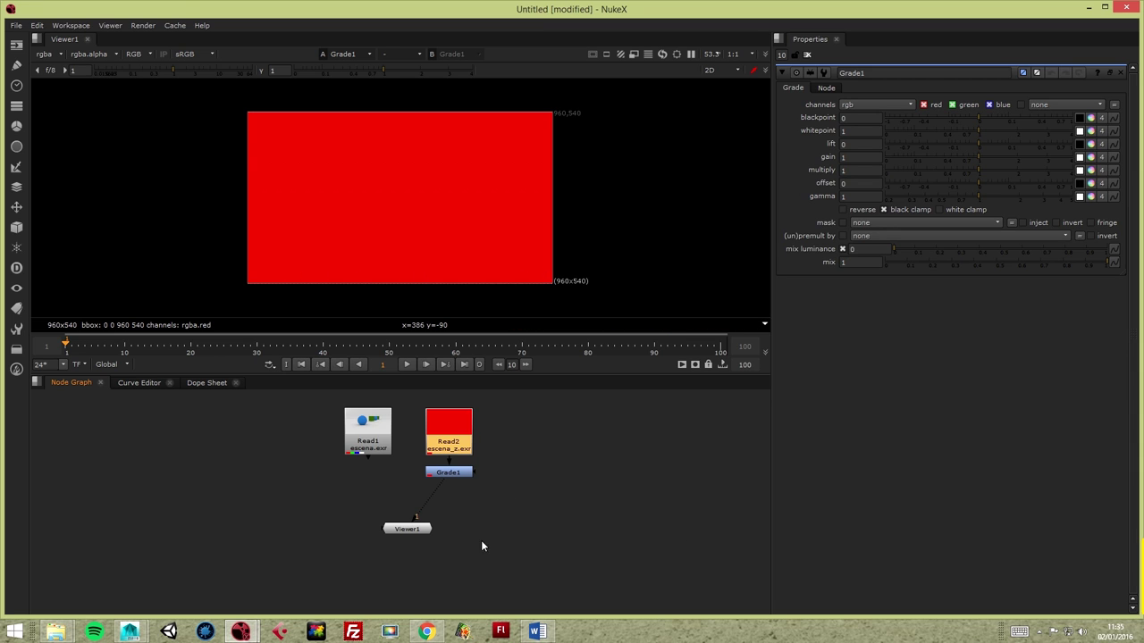
pyautogui.click(449, 477)
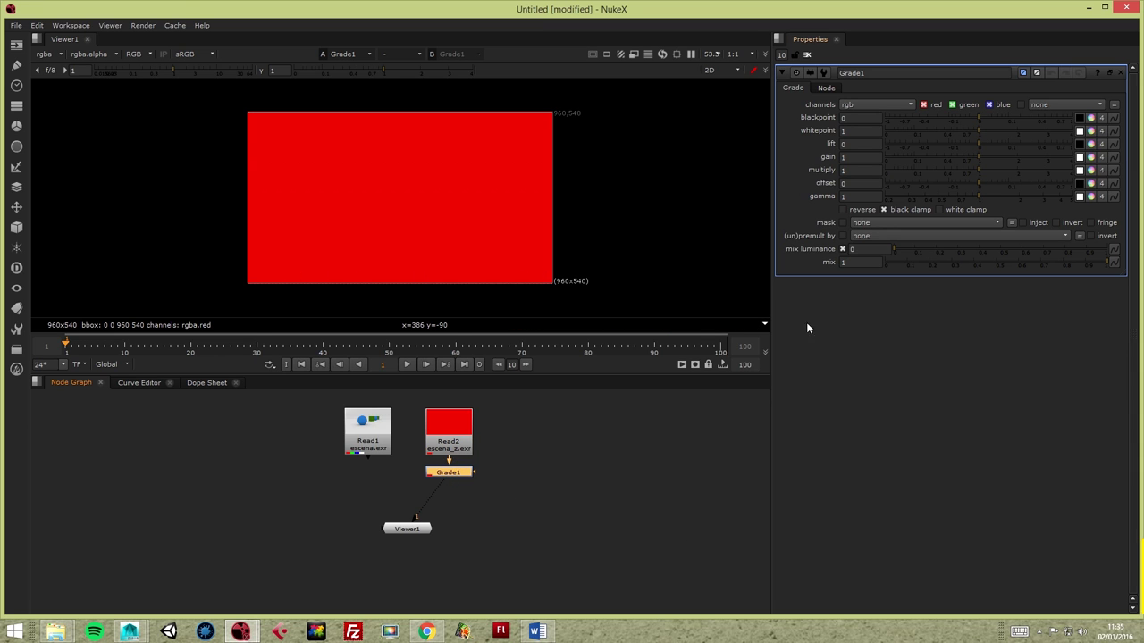
pyautogui.click(856, 130)
pyautogui.write('80')
pyautogui.press('Return')
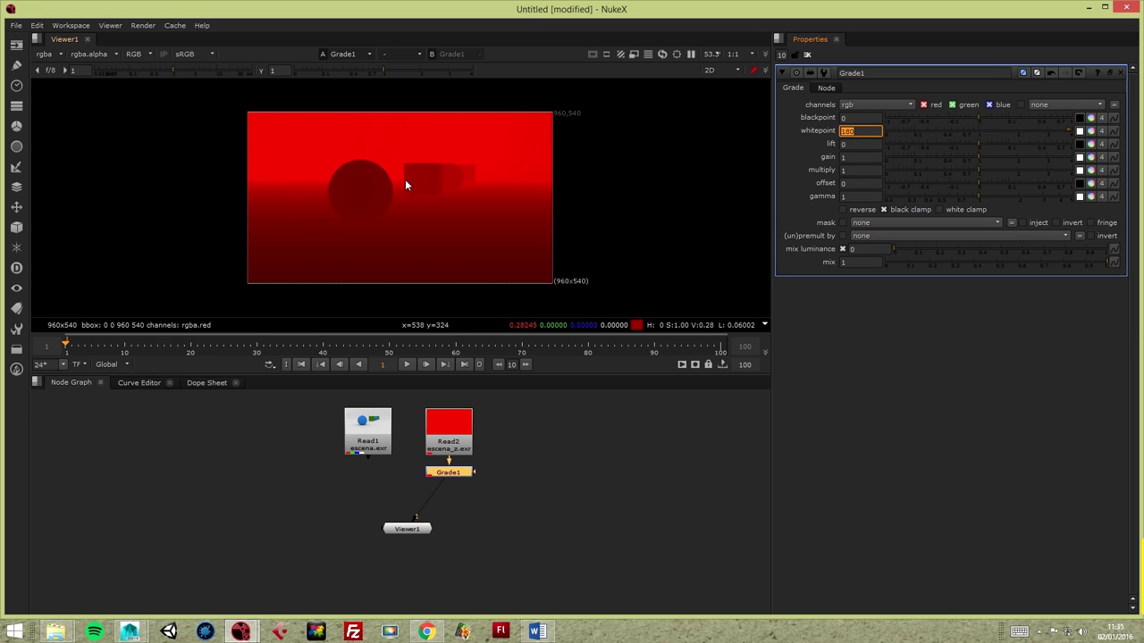
# Add a Copy node and place it to the left of Grade1.
pyautogui.moveTo(428, 523); pyautogui.dragTo(425, 557)
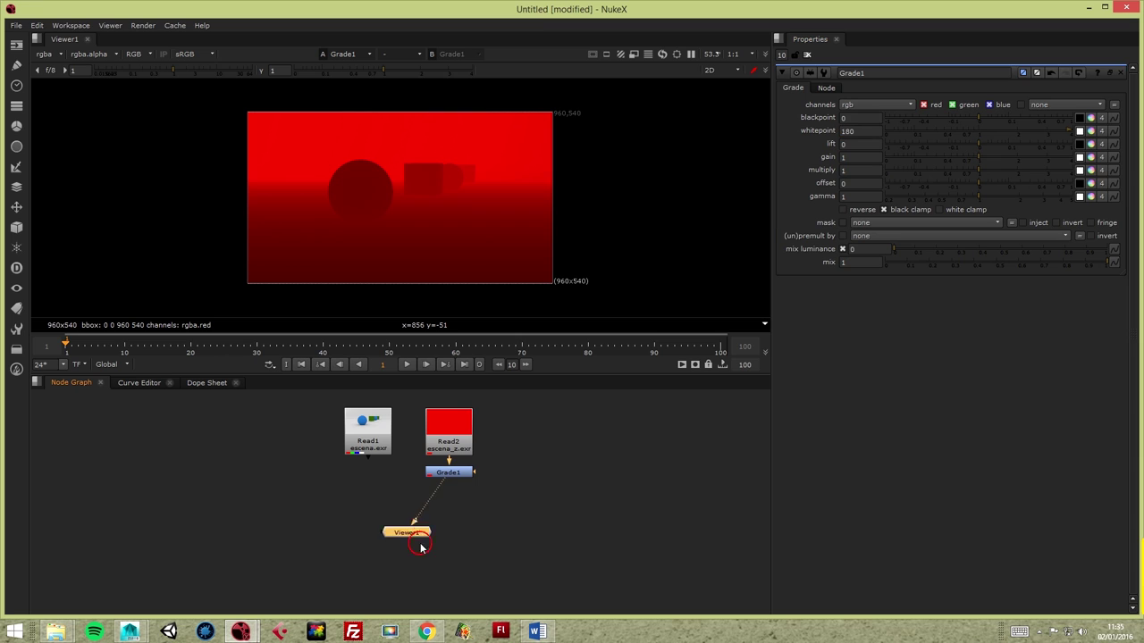
pyautogui.click(462, 526)
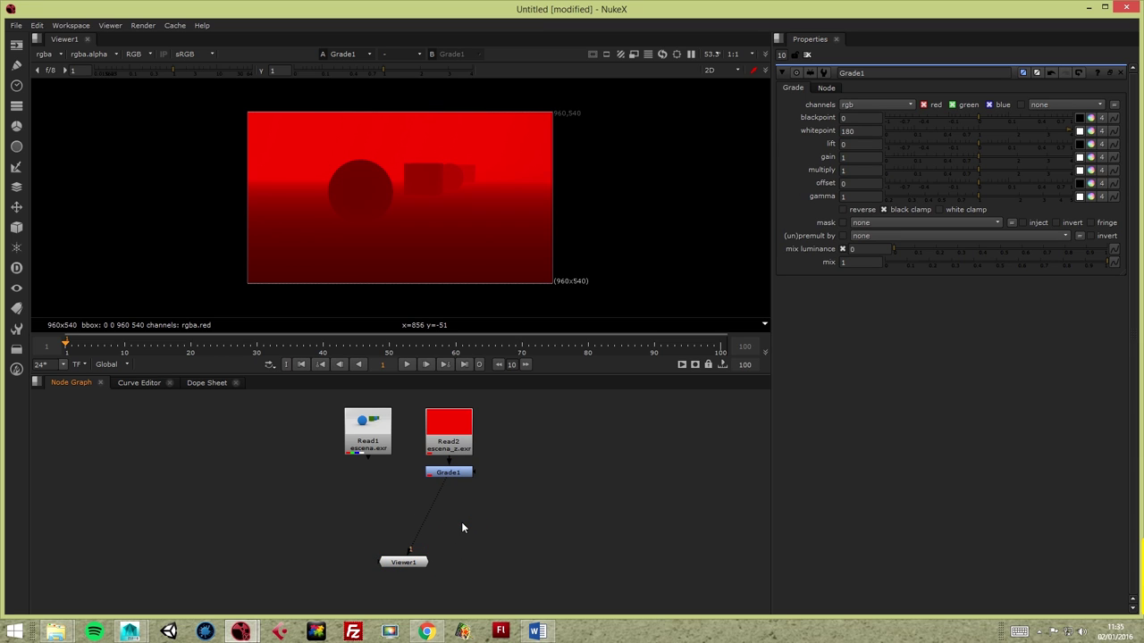
pyautogui.press('Tab')
pyautogui.write('co')
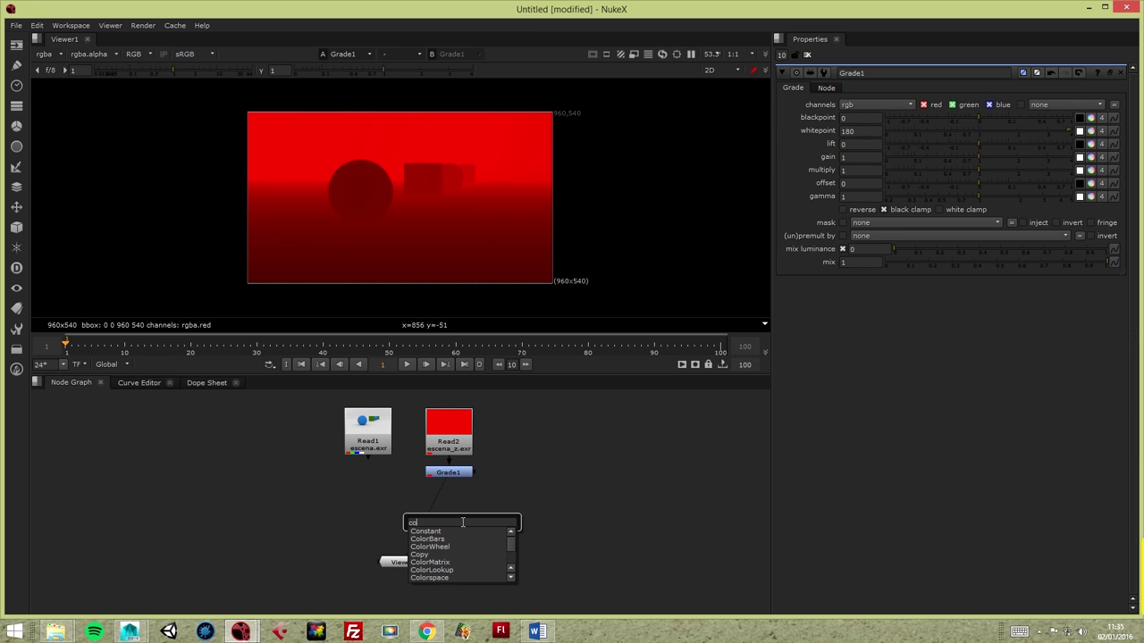
pyautogui.write('py')
pyautogui.click(428, 534)
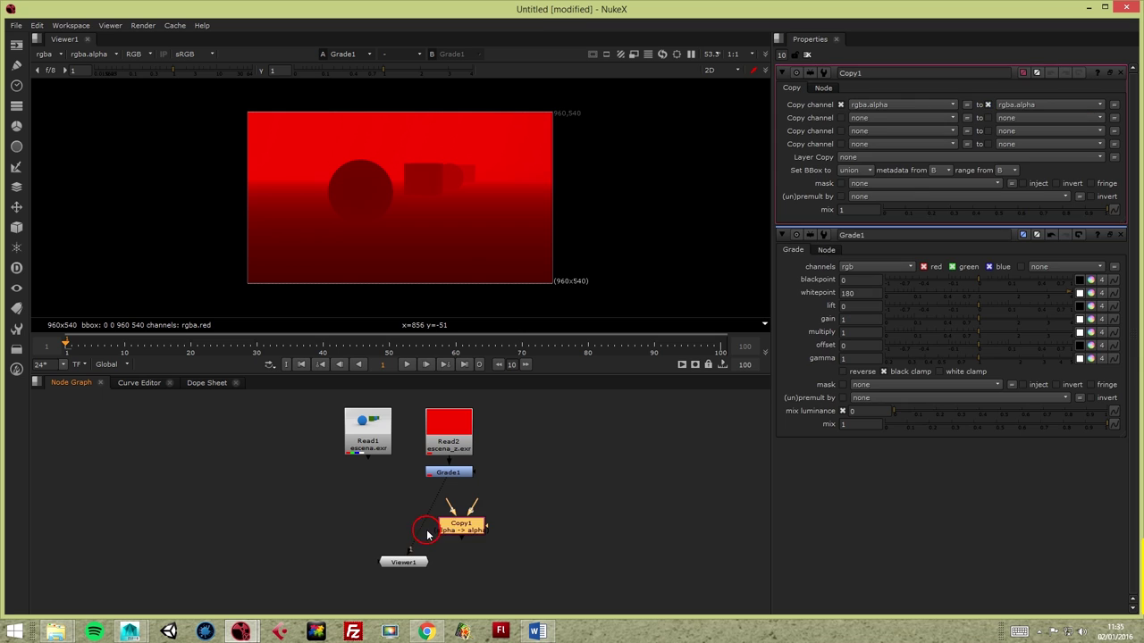
pyautogui.moveTo(460, 526); pyautogui.dragTo(386, 507)
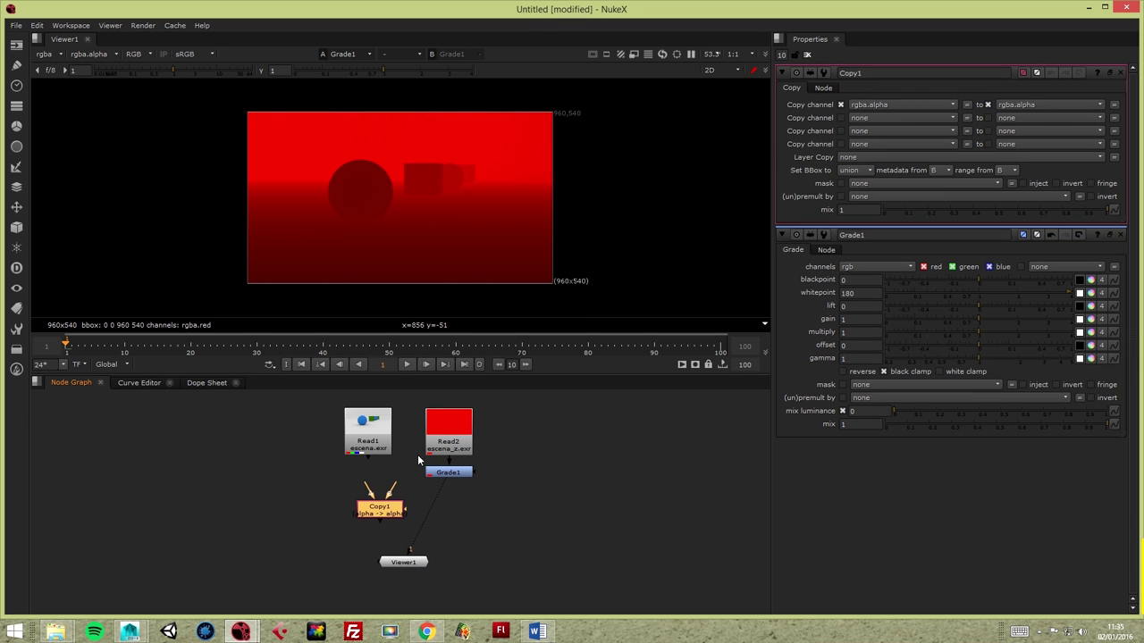
# Set Copy1 to copy rgba.red into depth.Z.
pyautogui.moveTo(451, 472); pyautogui.dragTo(450, 480)
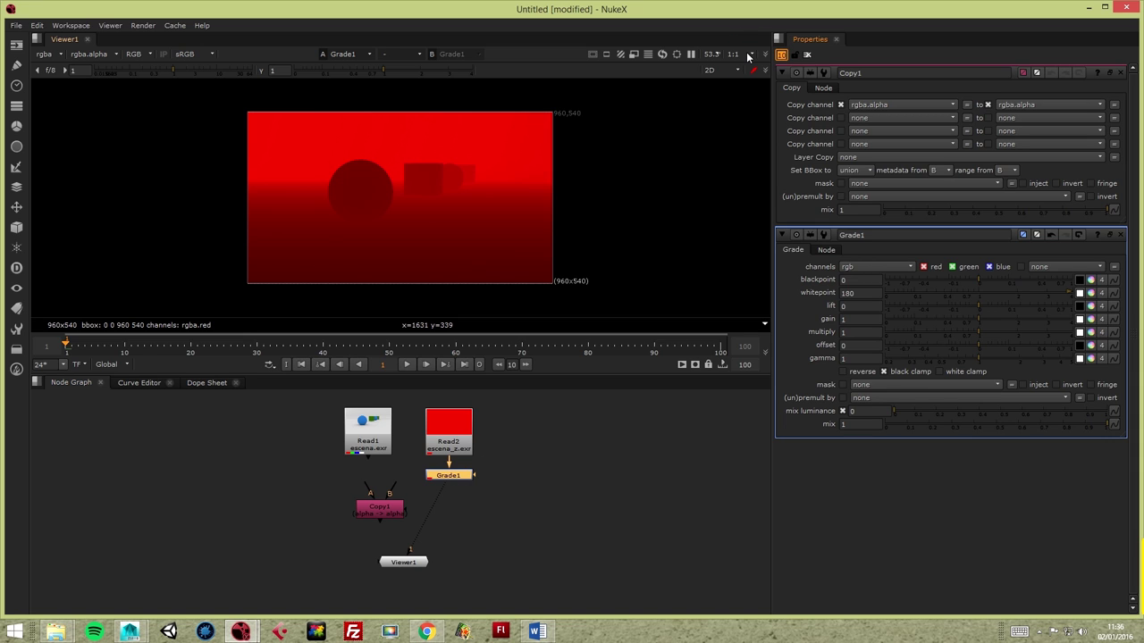
pyautogui.write('1')
pyautogui.click(477, 444)
pyautogui.click(451, 477)
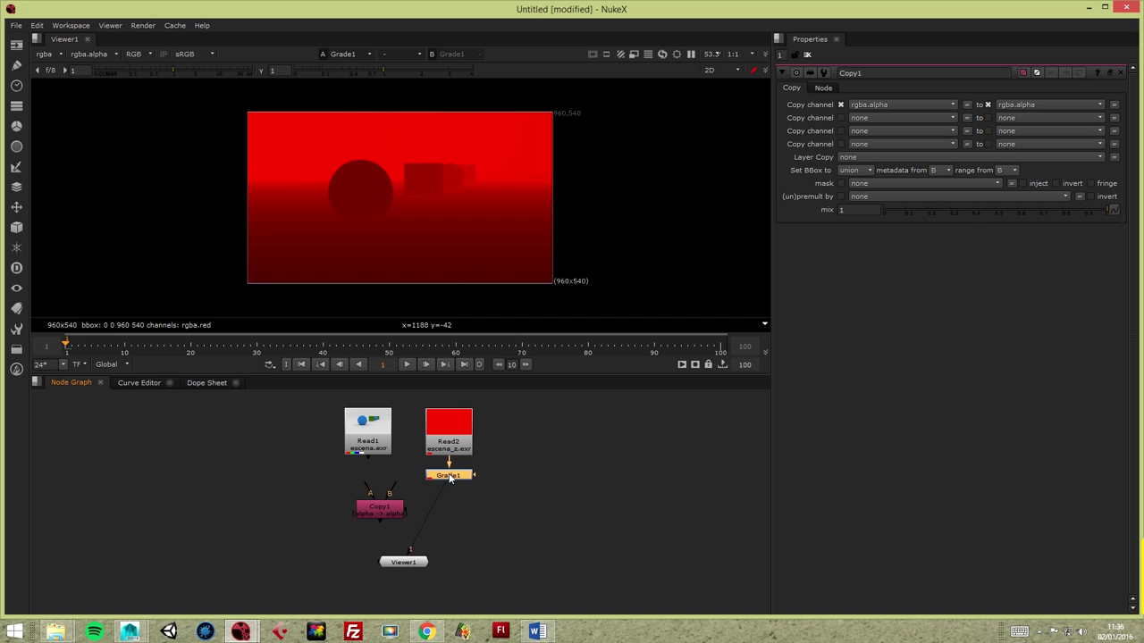
pyautogui.click(887, 104)
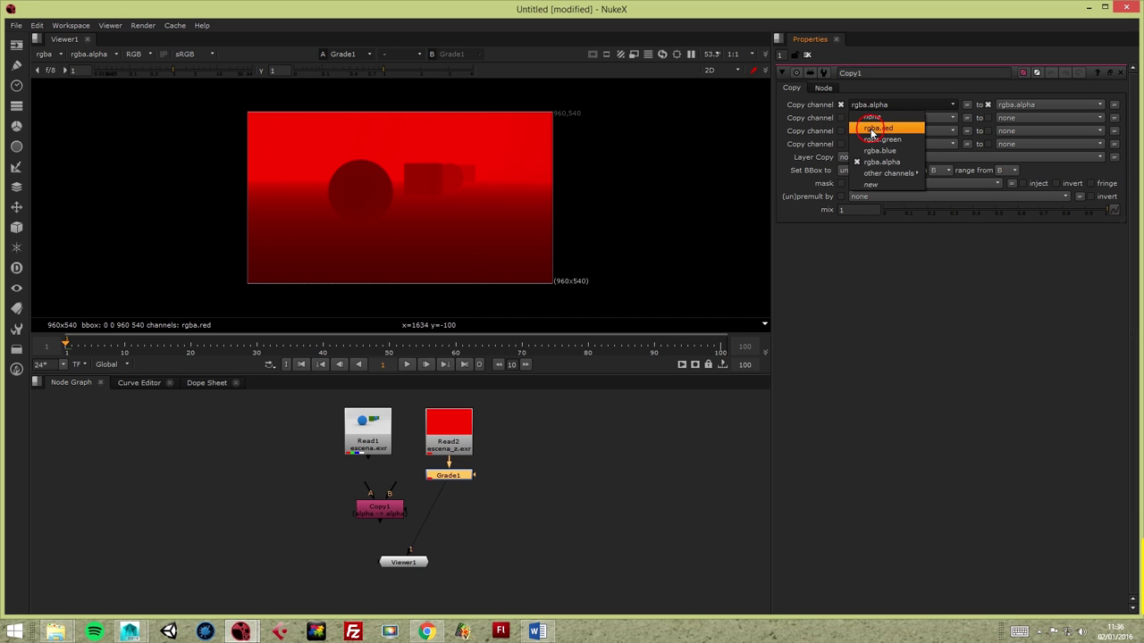
pyautogui.click(873, 130)
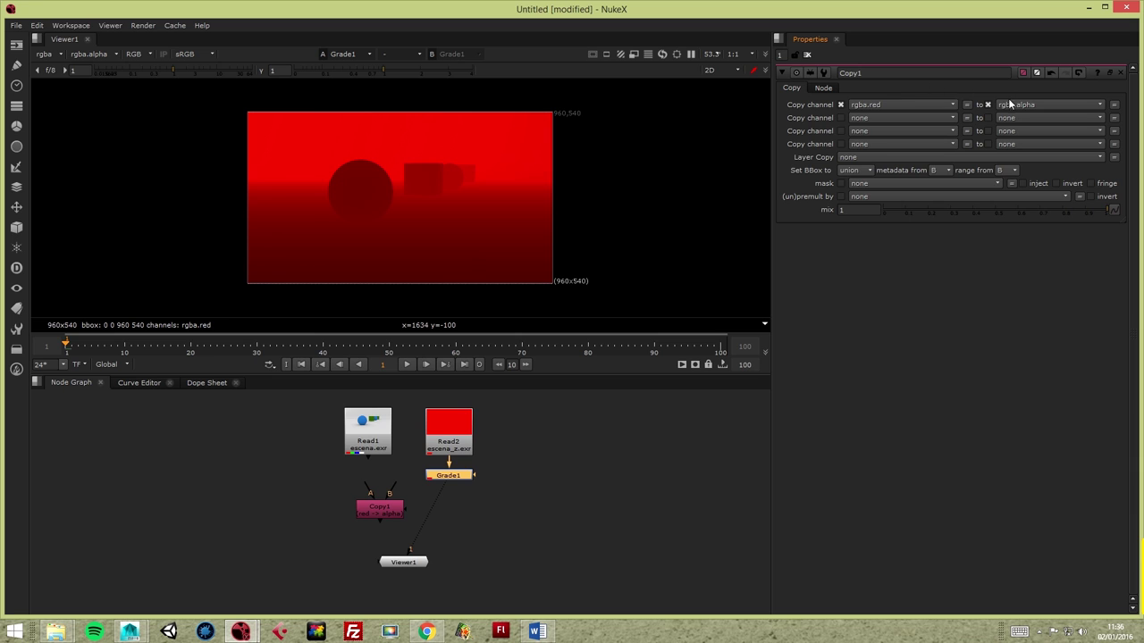
pyautogui.click(1024, 105)
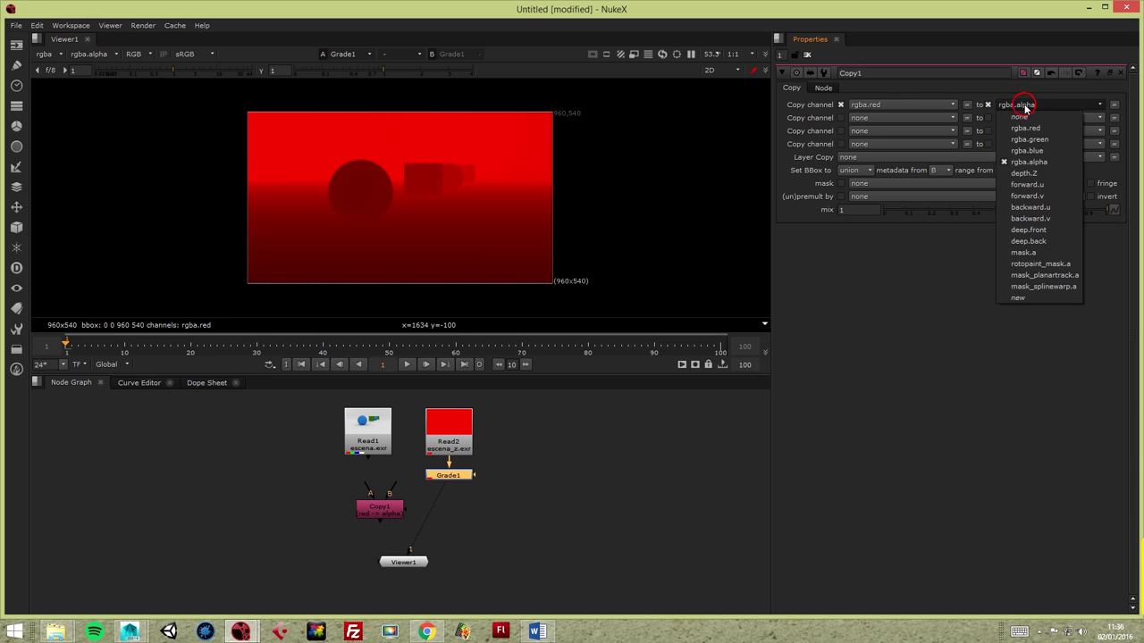
pyautogui.click(1023, 173)
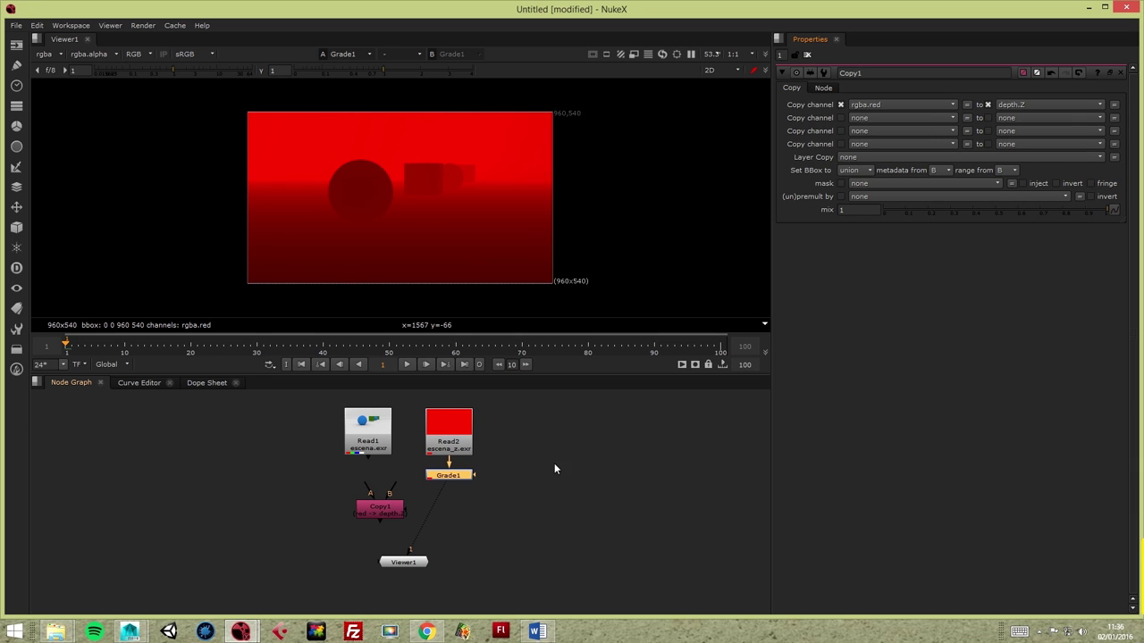
pyautogui.moveTo(423, 561); pyautogui.dragTo(425, 580)
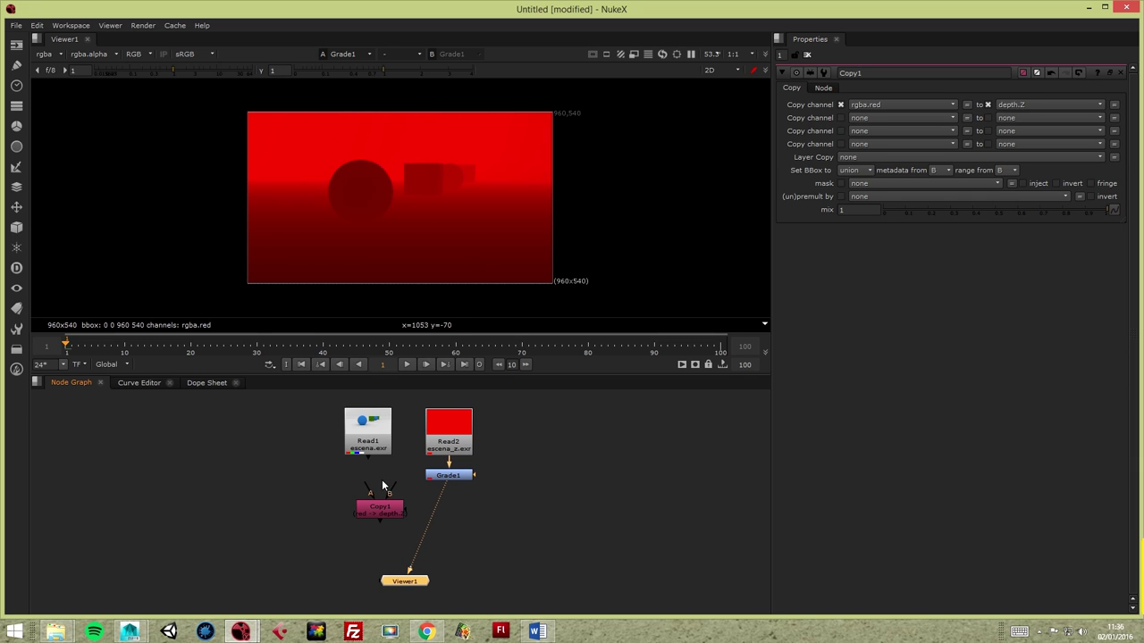
# Wire Read1 into Copy1's B input and Grade1 into A, and view Copy1's output.
pyautogui.click(390, 511)
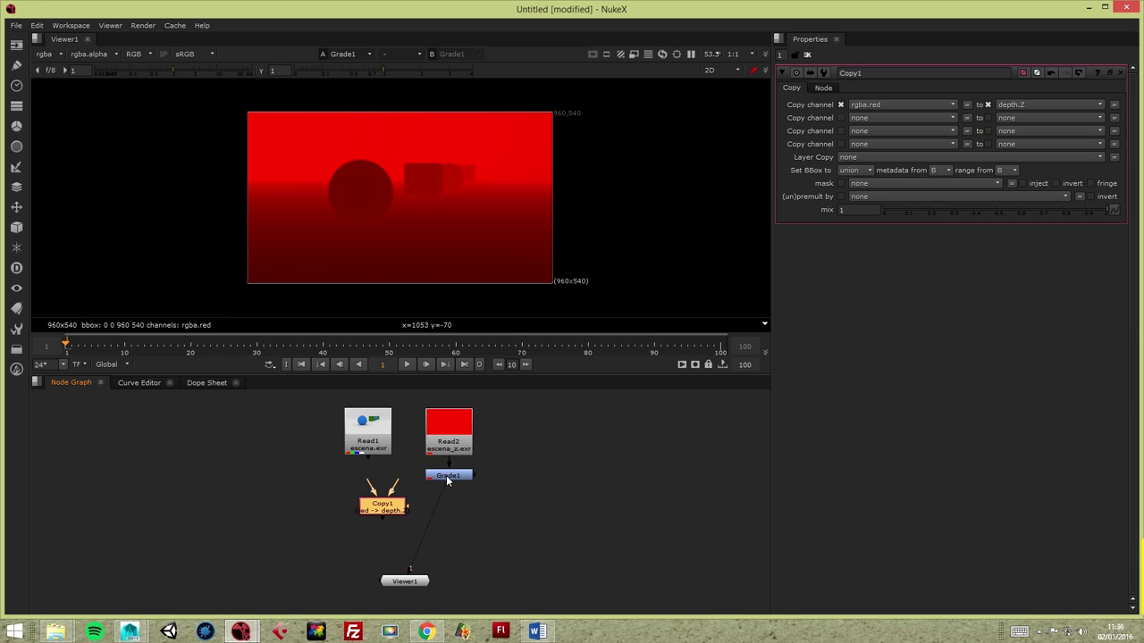
pyautogui.moveTo(367, 429); pyautogui.dragTo(362, 430)
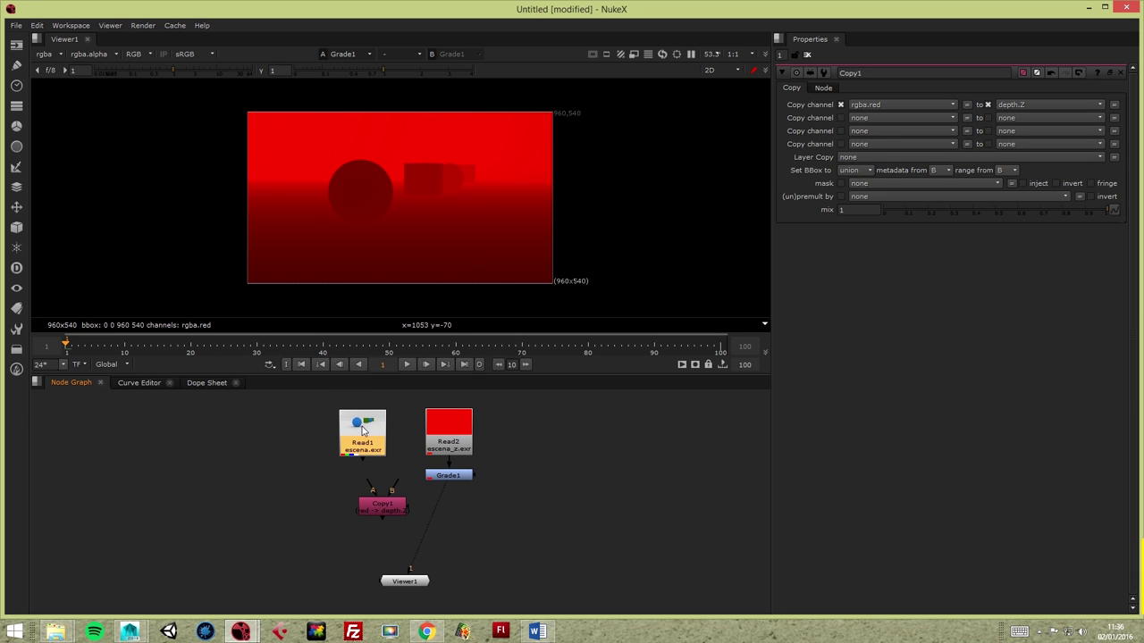
pyautogui.click(384, 507)
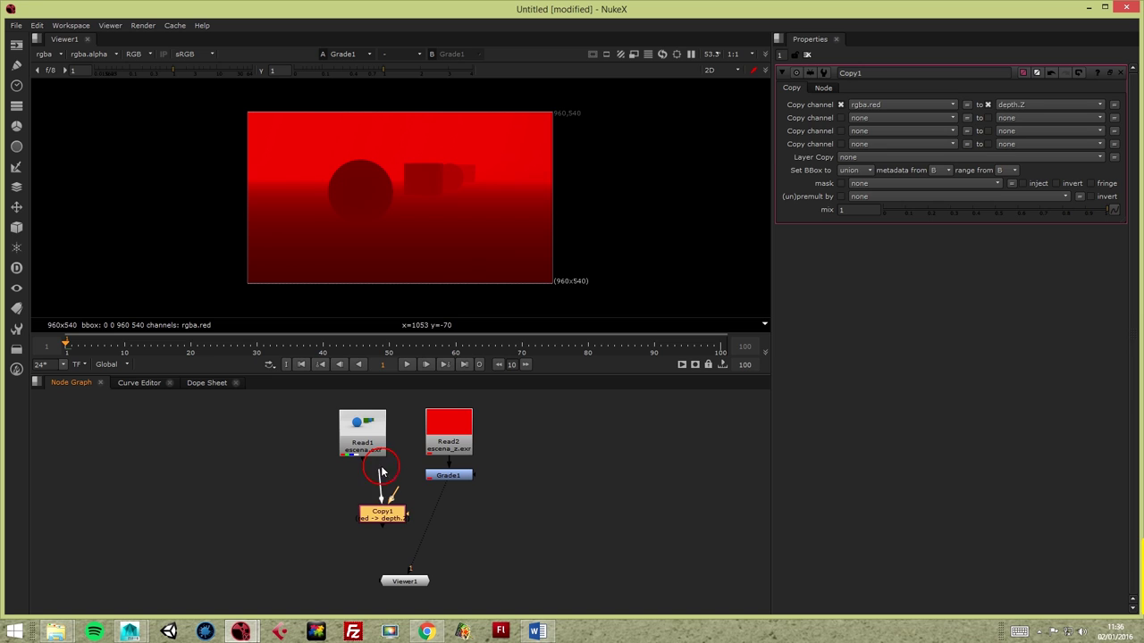
pyautogui.moveTo(288, 463); pyautogui.dragTo(370, 480)
pyautogui.moveTo(367, 493)
pyautogui.mouseDown()
pyautogui.moveTo(447, 476)
pyautogui.moveTo(369, 438)
pyautogui.mouseUp()
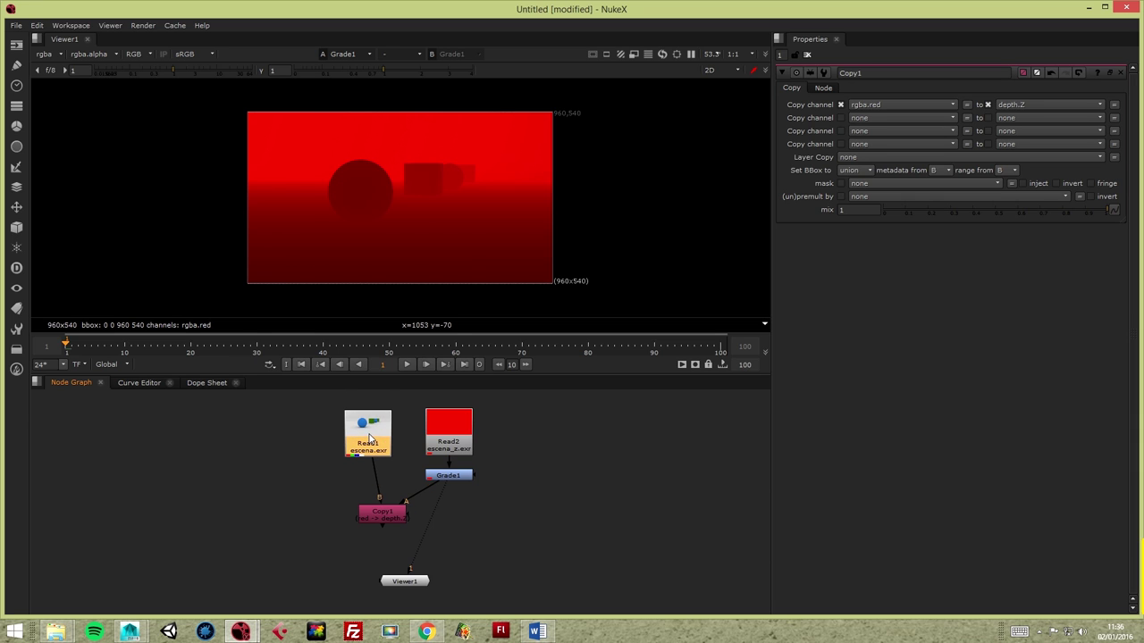
pyautogui.moveTo(388, 525)
pyautogui.mouseDown()
pyautogui.moveTo(406, 527)
pyautogui.moveTo(412, 508)
pyautogui.mouseUp()
pyautogui.moveTo(408, 580); pyautogui.dragTo(411, 594)
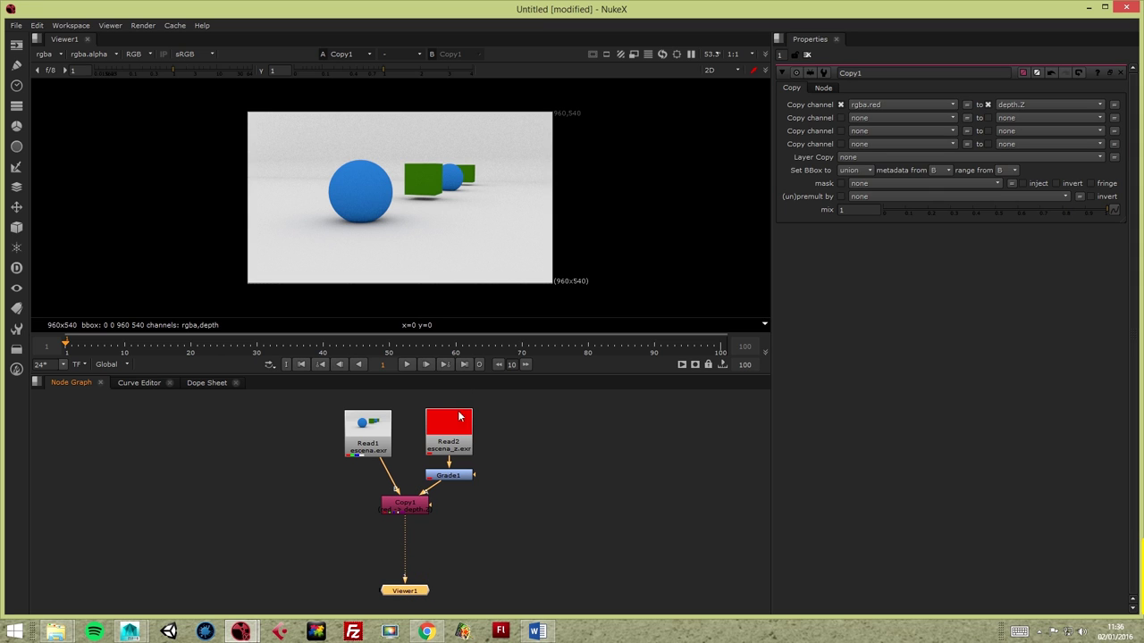
pyautogui.scroll(2, 513, 496)
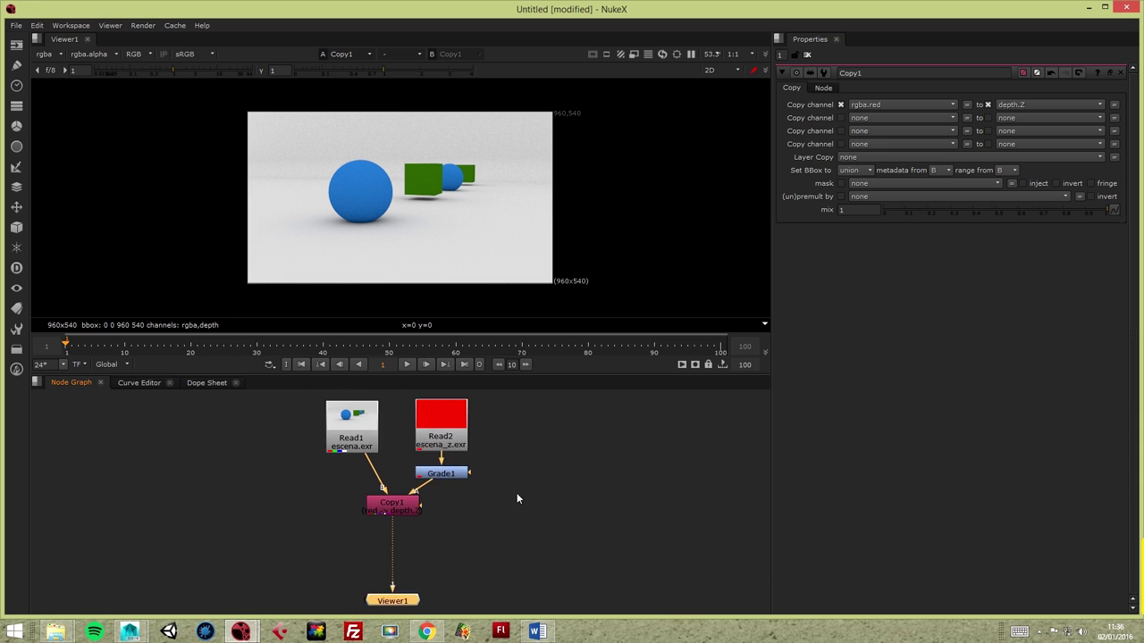
pyautogui.scroll(-1, 517, 499)
# Insert ZDefocus1 between Copy1 and the viewer, with its focal point on the front blue sphere.
pyautogui.press('Tab')
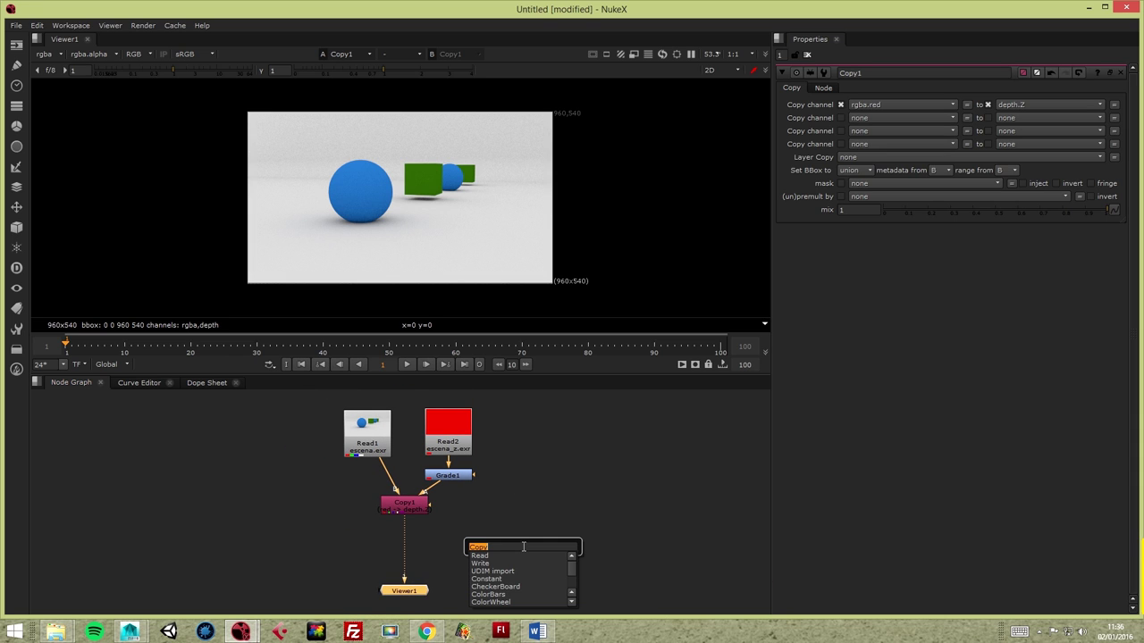
pyautogui.write('zd')
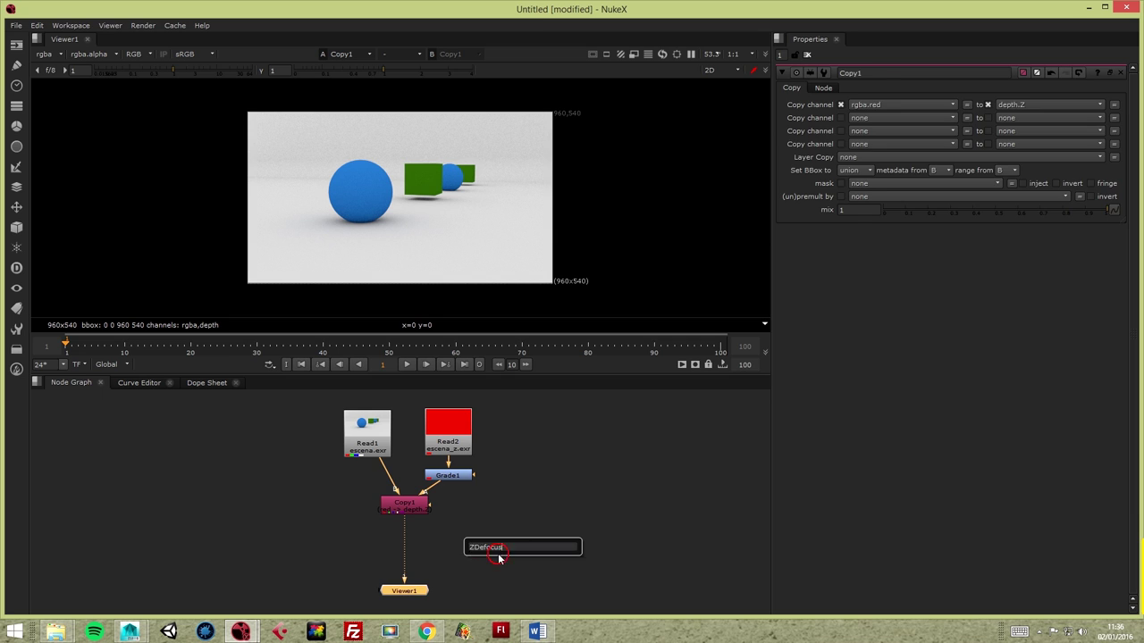
pyautogui.press('Return')
pyautogui.moveTo(514, 499)
pyautogui.mouseDown()
pyautogui.moveTo(378, 550)
pyautogui.moveTo(410, 544)
pyautogui.mouseUp()
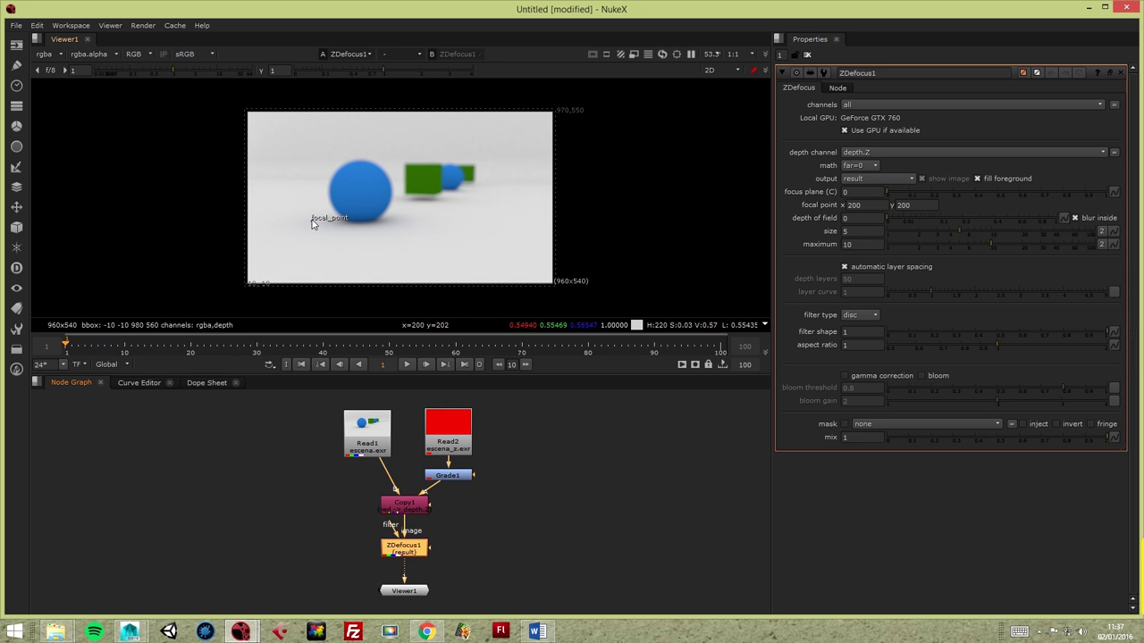
pyautogui.moveTo(312, 224); pyautogui.dragTo(426, 184)
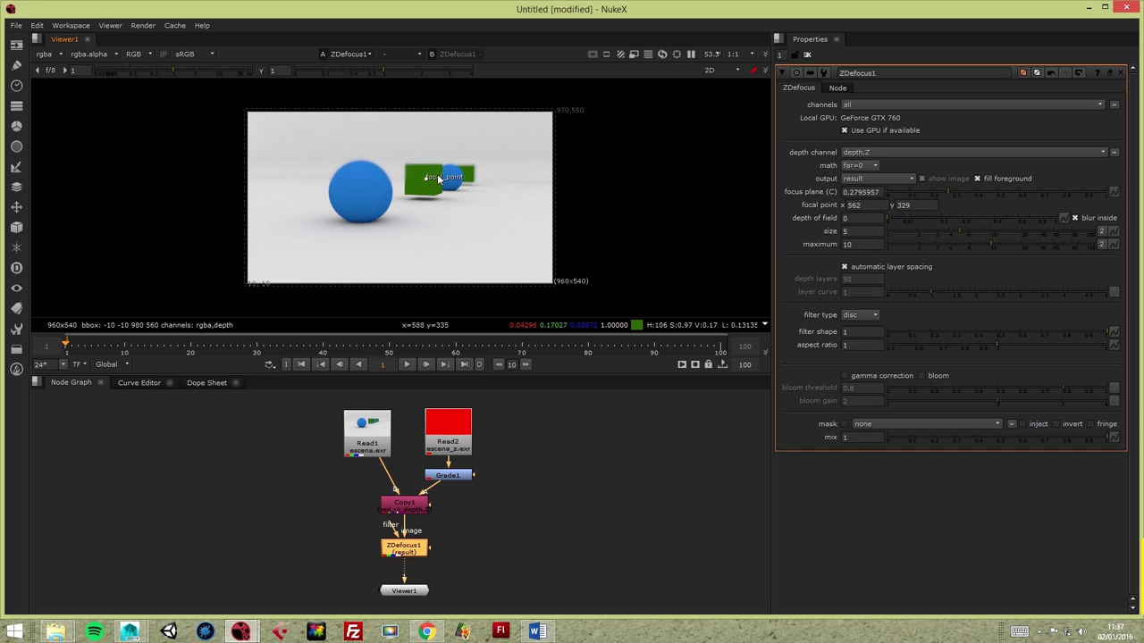
pyautogui.moveTo(434, 182); pyautogui.dragTo(356, 201)
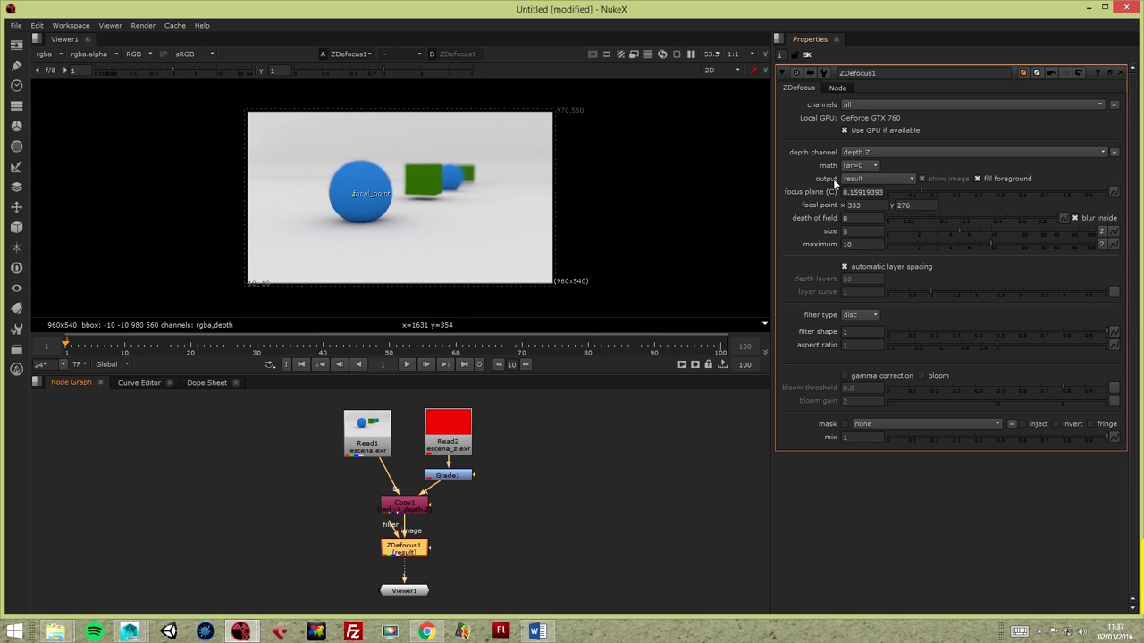
# Show ZDefocus's focal plane setup overlay and push the focus plane deeper, checking the result.
pyautogui.click(864, 180)
pyautogui.click(898, 190)
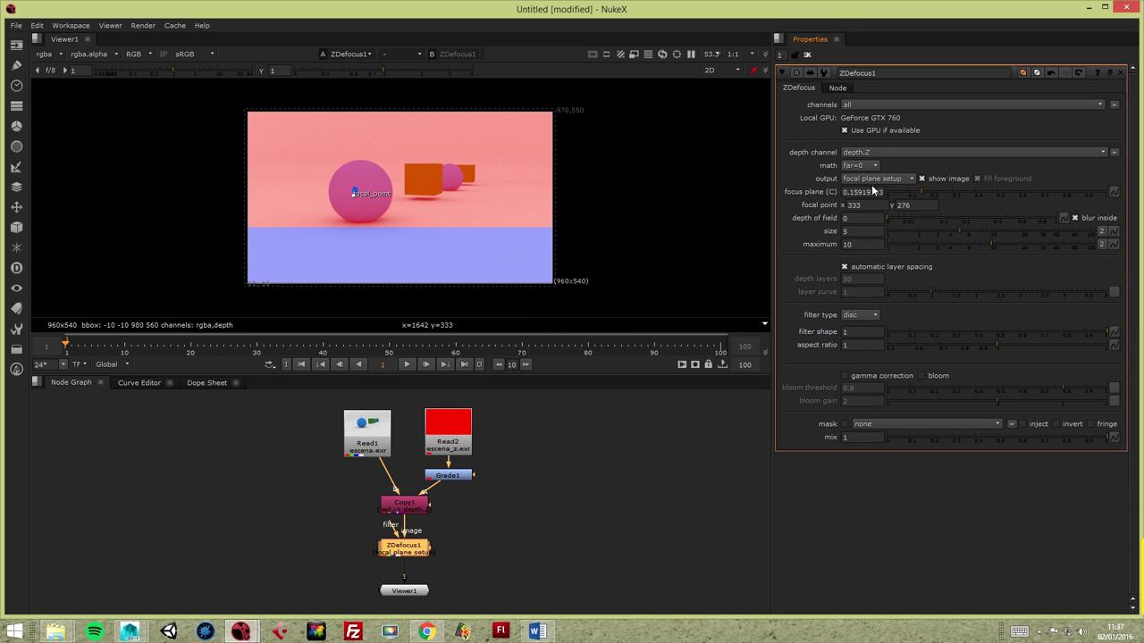
pyautogui.moveTo(923, 193); pyautogui.dragTo(986, 183)
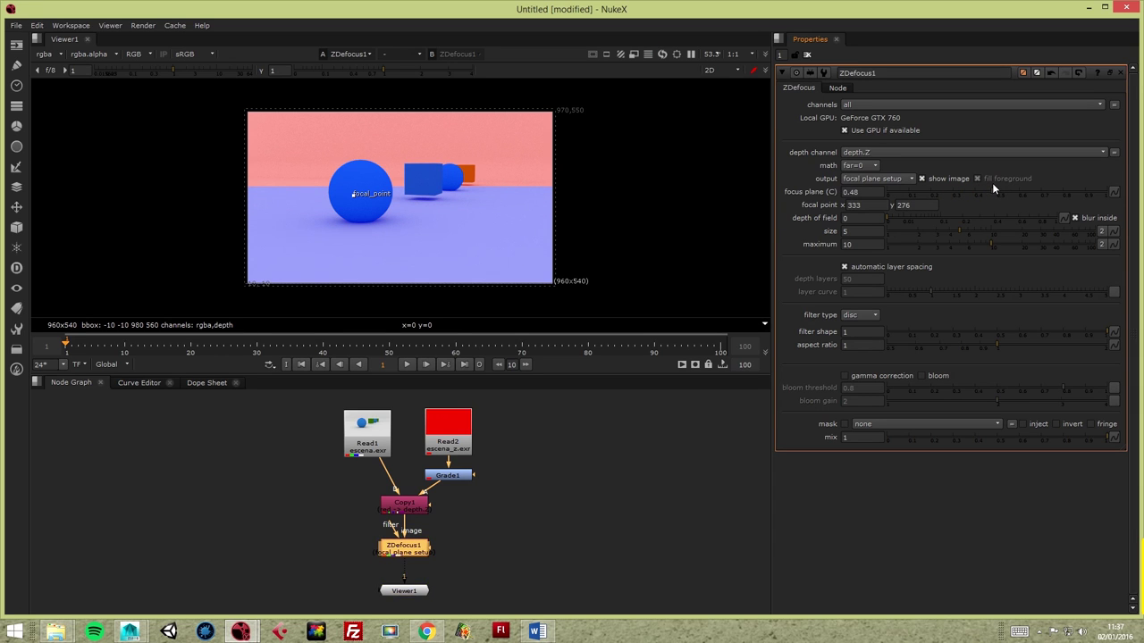
pyautogui.click(909, 180)
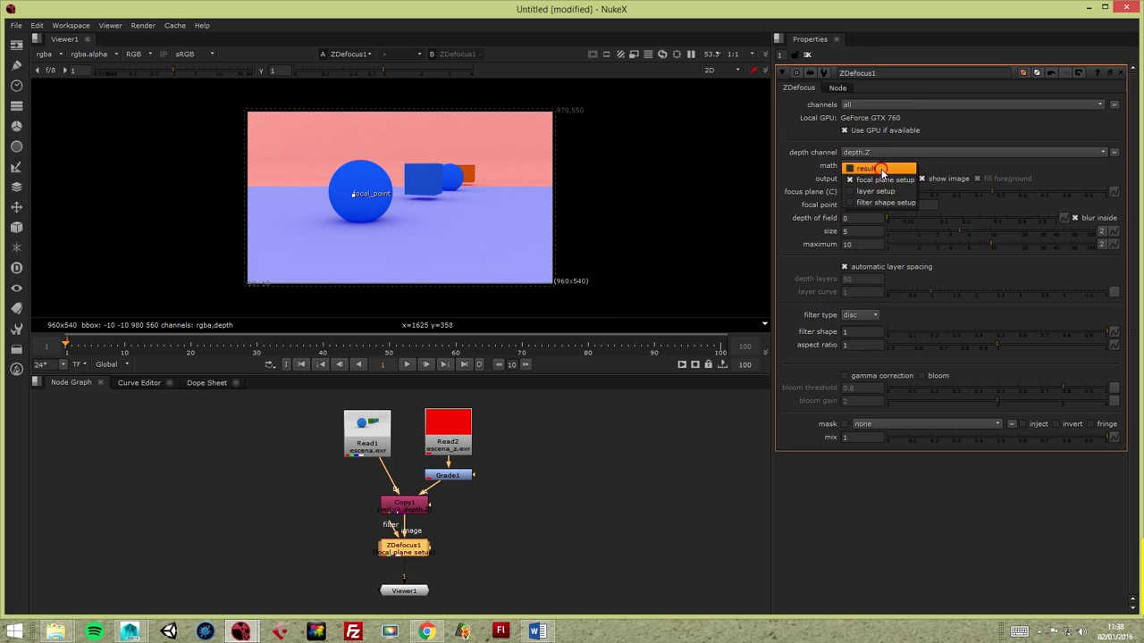
pyautogui.click(881, 170)
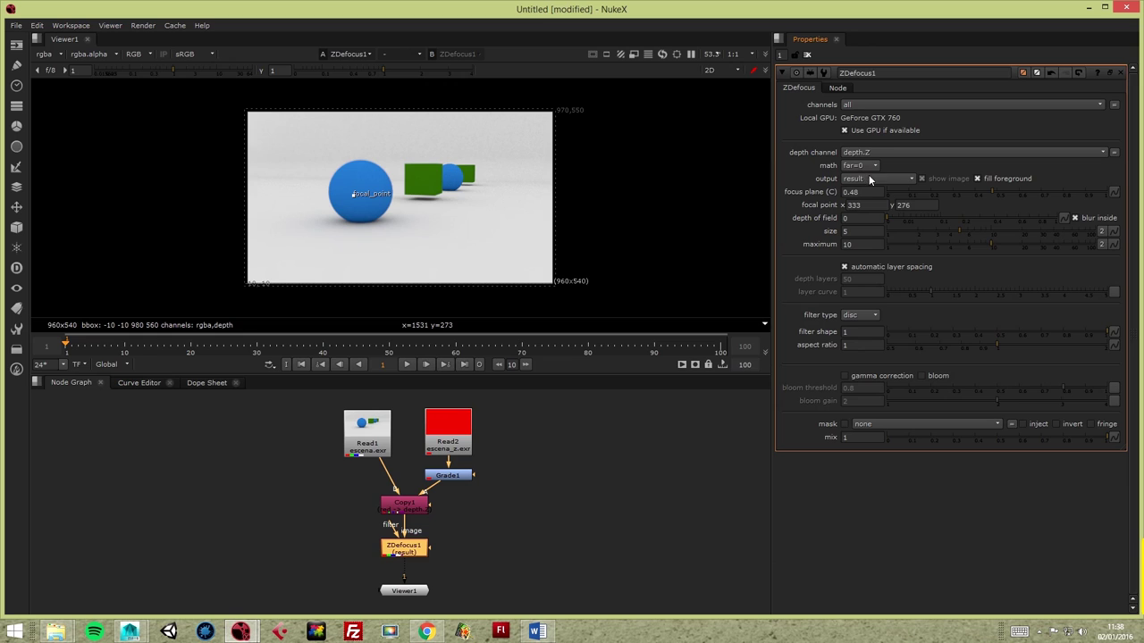
pyautogui.click(872, 179)
pyautogui.click(881, 190)
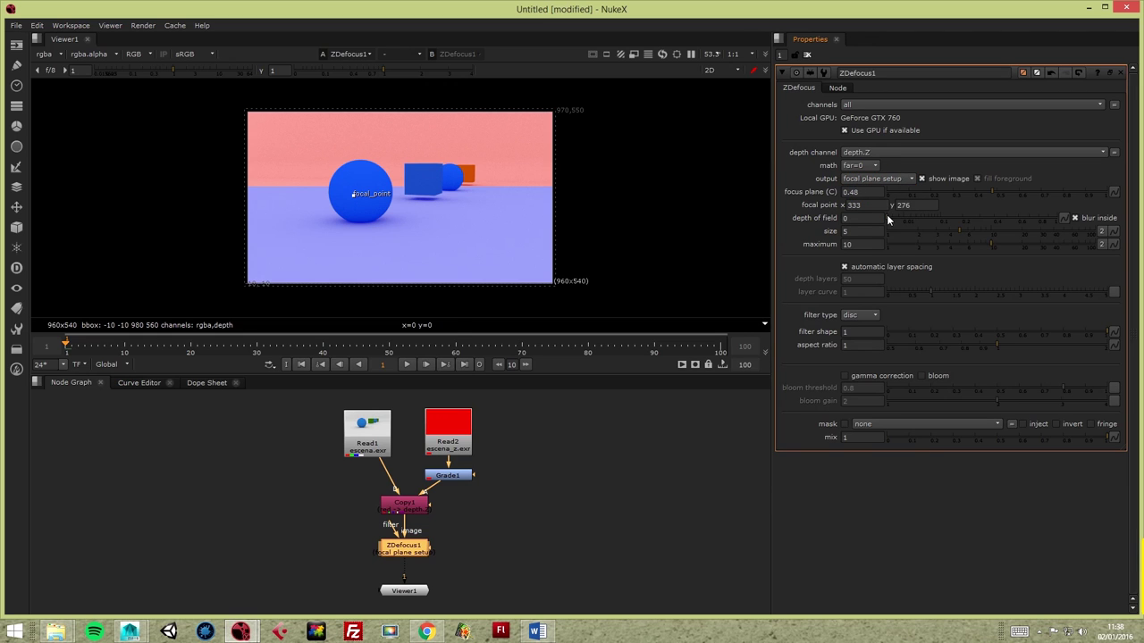
# Widen depth of field to about 0.42 and set focus plane 0.175, comparing result and overlay.
pyautogui.click(888, 220)
pyautogui.moveTo(892, 217)
pyautogui.mouseDown()
pyautogui.moveTo(1007, 218)
pyautogui.moveTo(997, 216)
pyautogui.mouseUp()
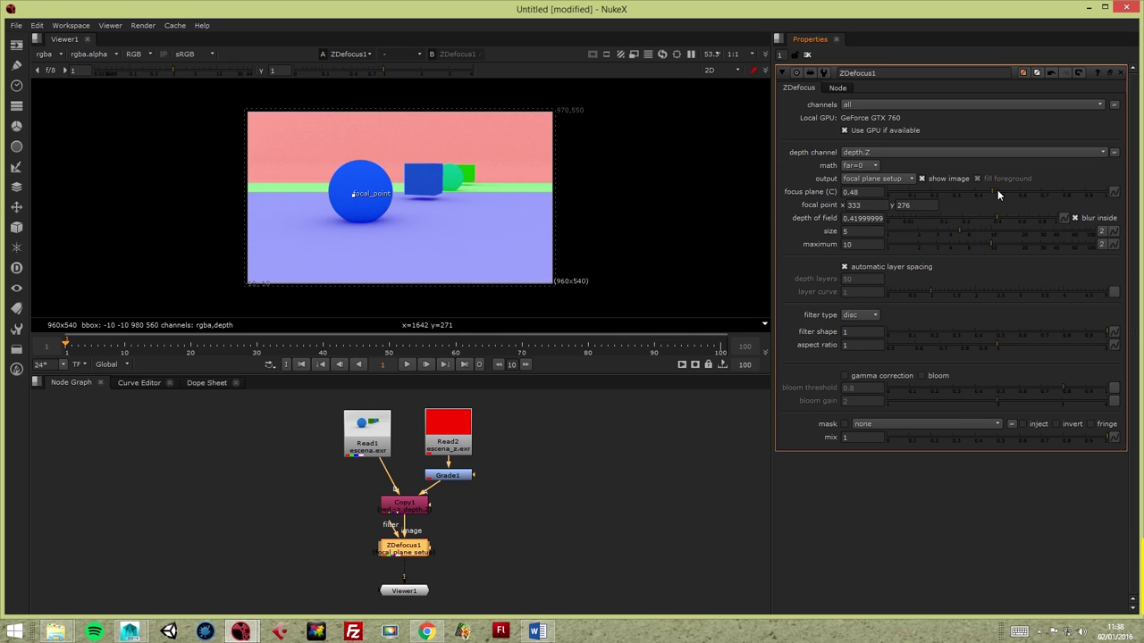
pyautogui.moveTo(994, 189); pyautogui.dragTo(925, 190)
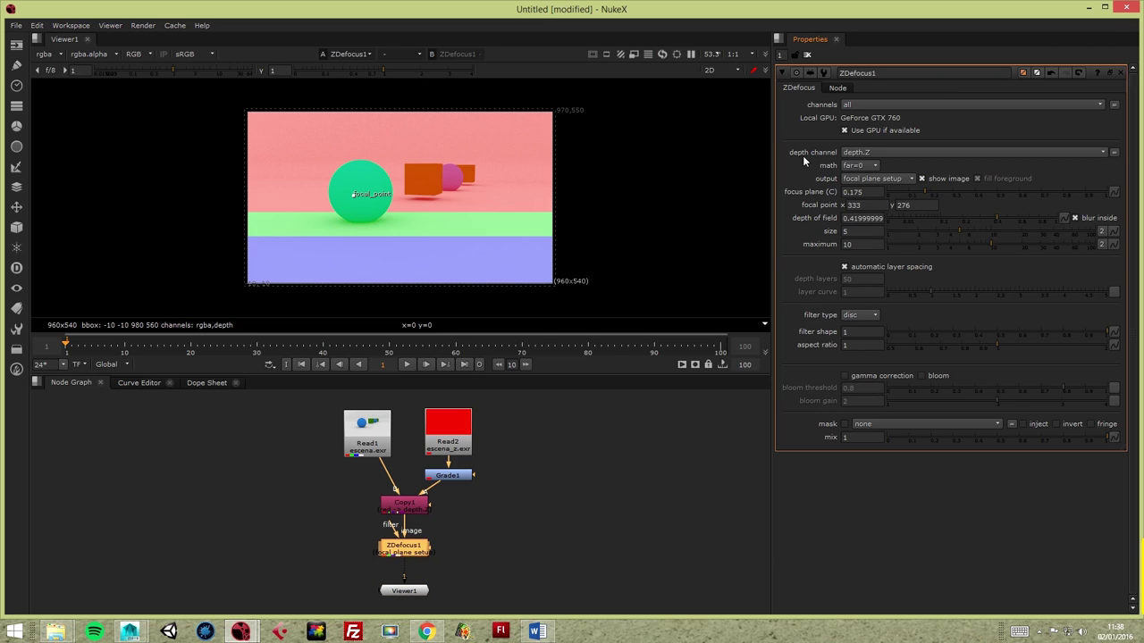
pyautogui.click(859, 163)
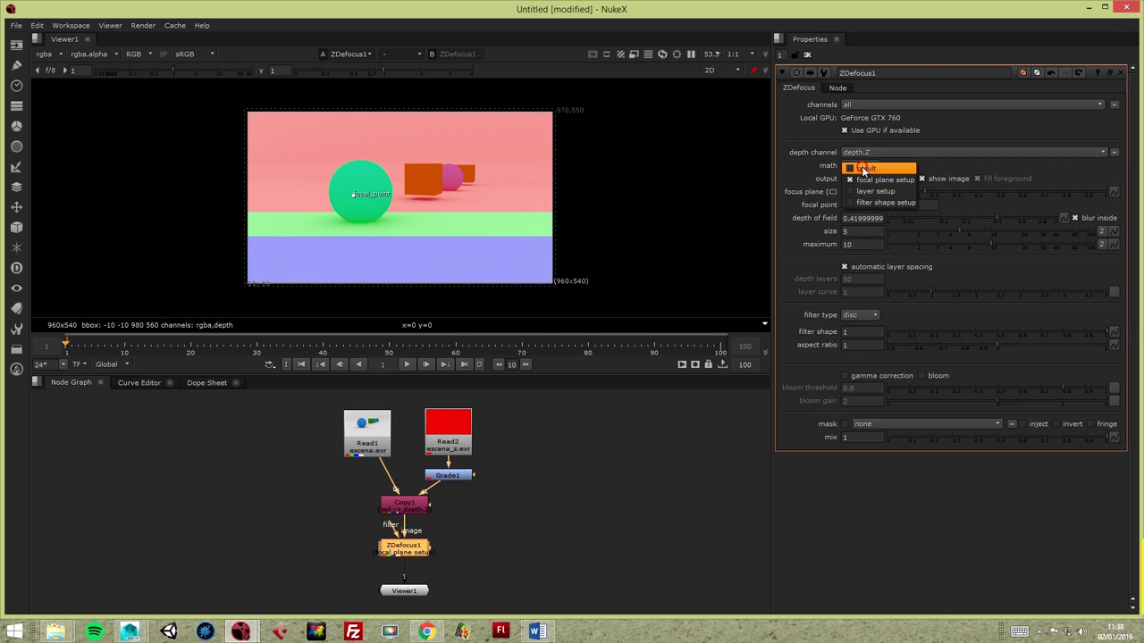
pyautogui.click(861, 166)
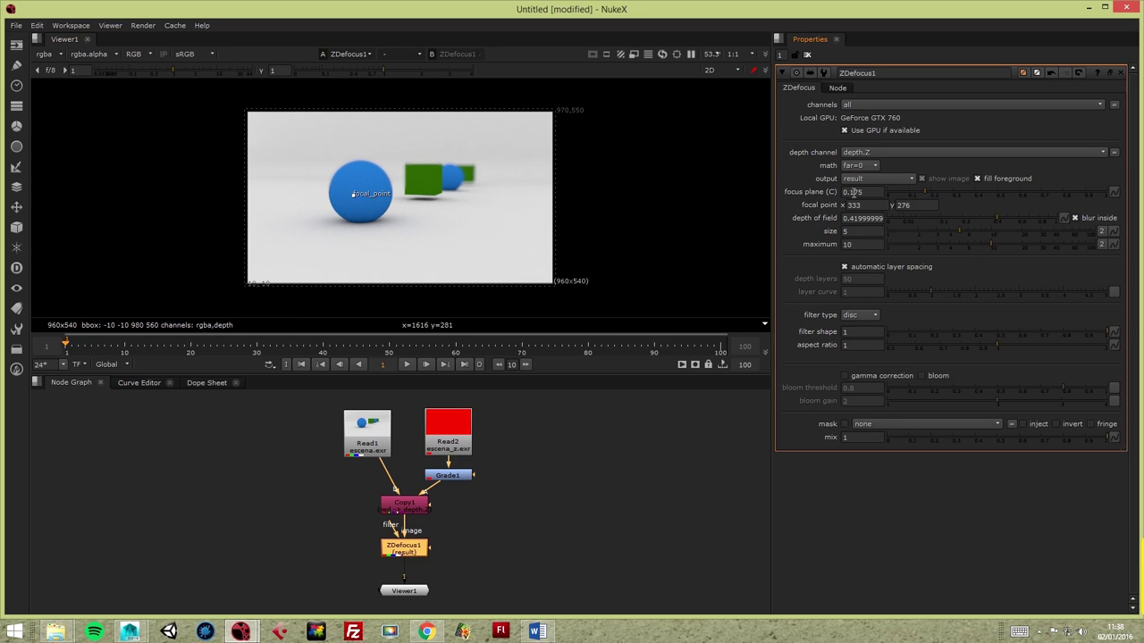
pyautogui.click(859, 178)
pyautogui.click(849, 189)
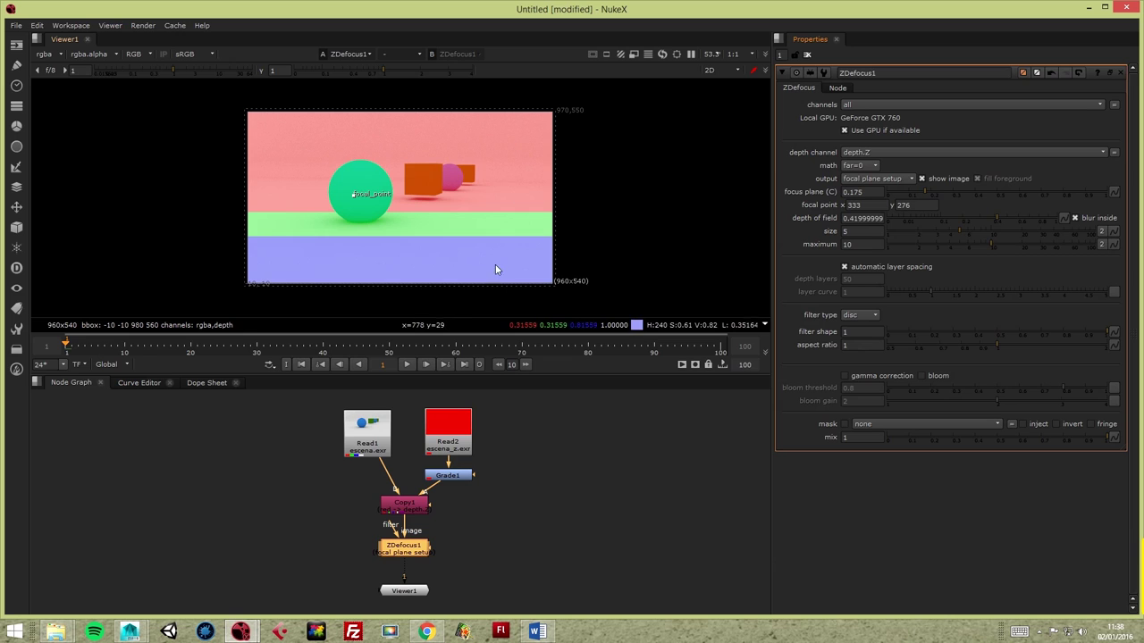
# Switch ZDefocus math to depth with depth of field 0.39 and focus plane 0.455, outputting the result.
pyautogui.click(875, 168)
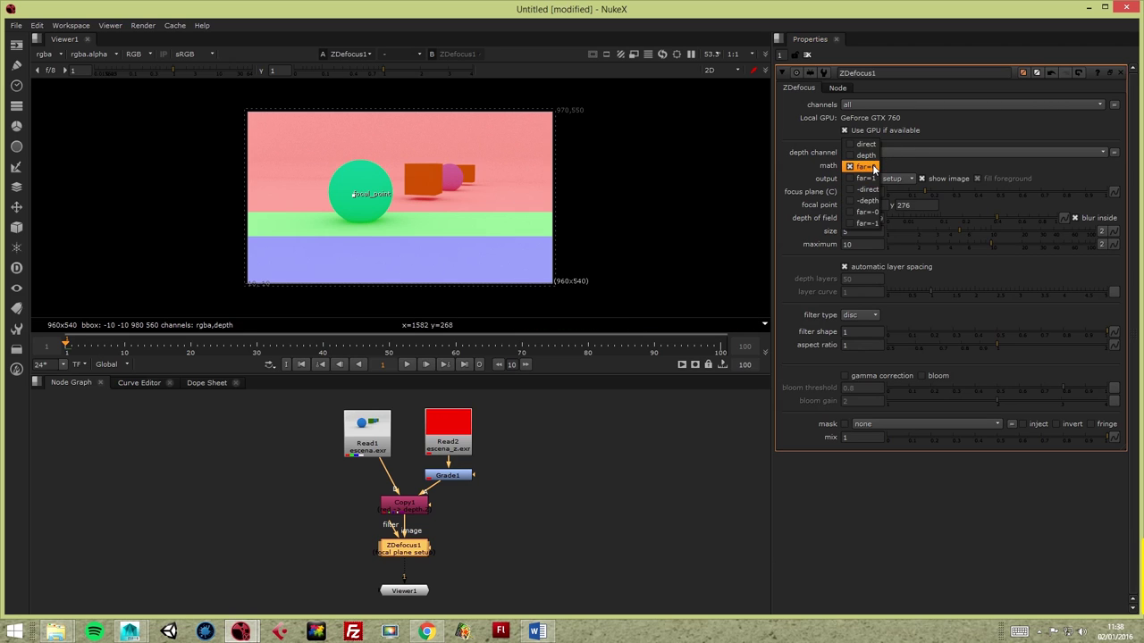
pyautogui.click(867, 153)
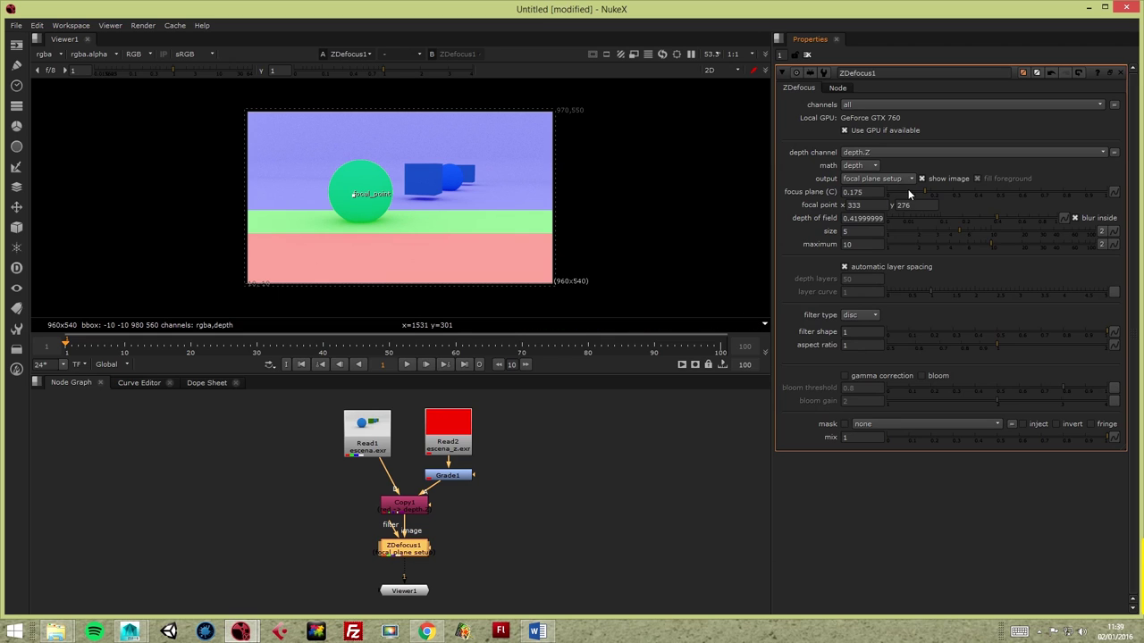
pyautogui.click(996, 216)
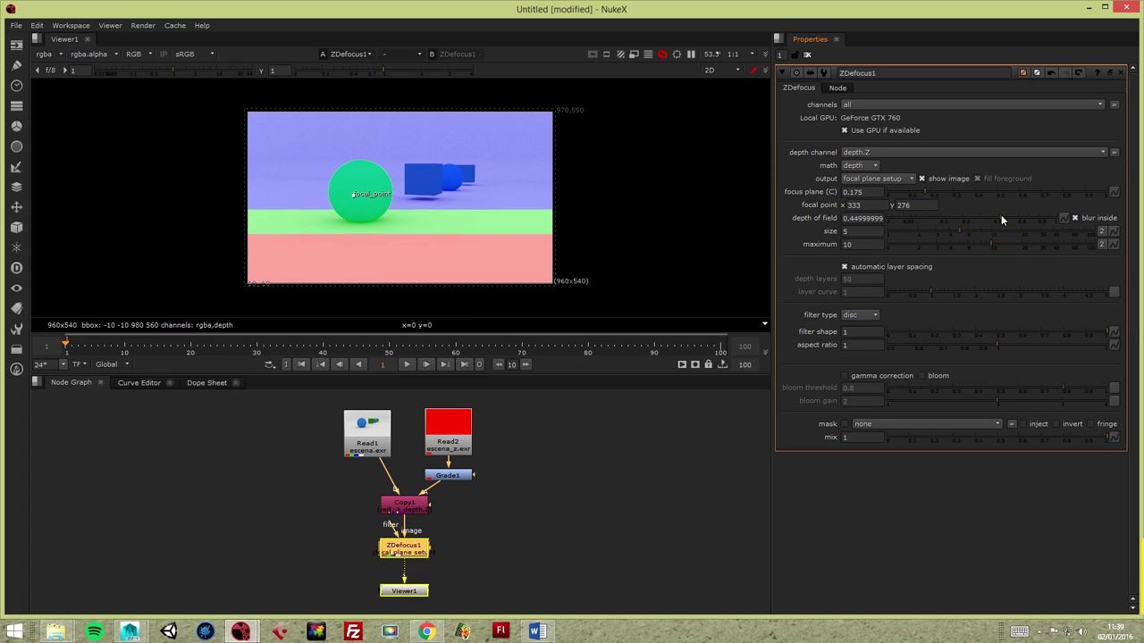
pyautogui.moveTo(926, 190); pyautogui.dragTo(988, 193)
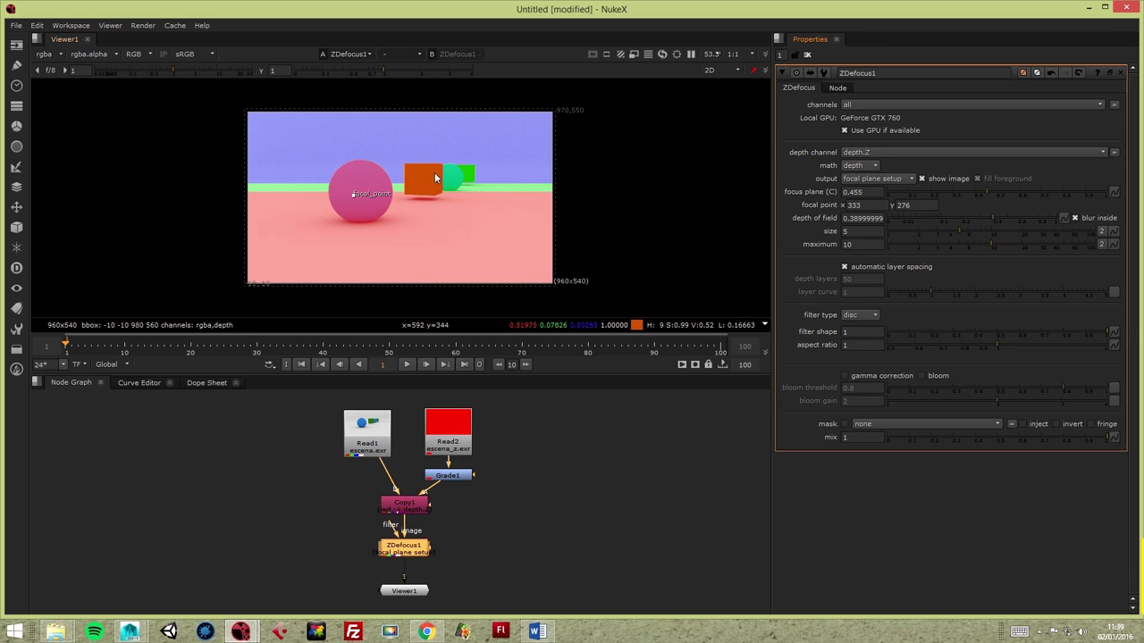
pyautogui.click(858, 178)
pyautogui.click(858, 165)
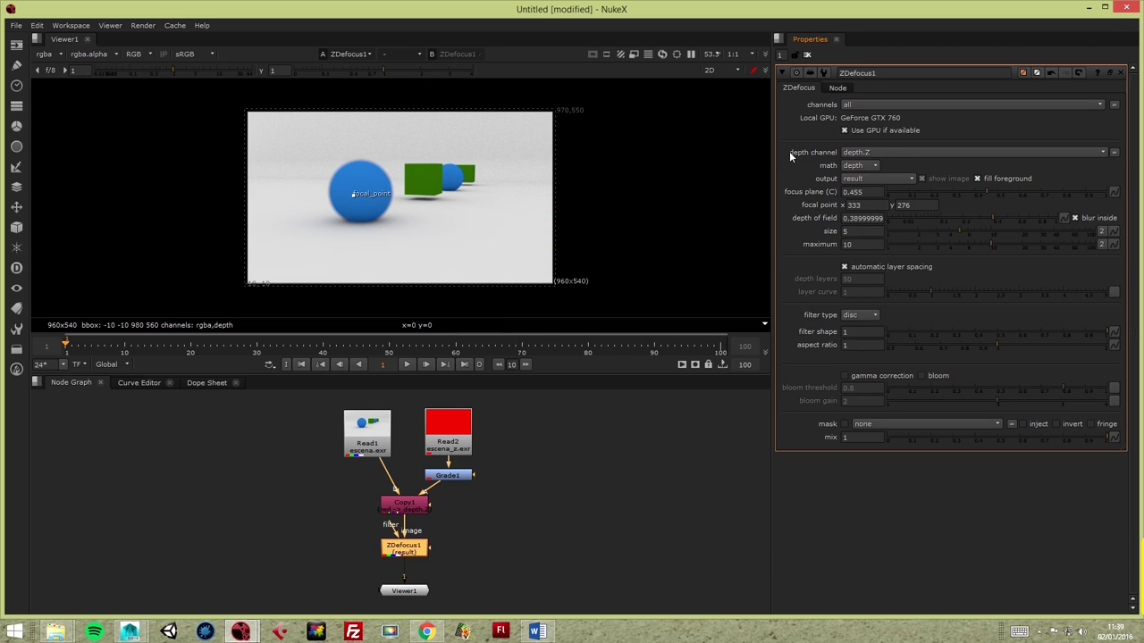
pyautogui.click(663, 564)
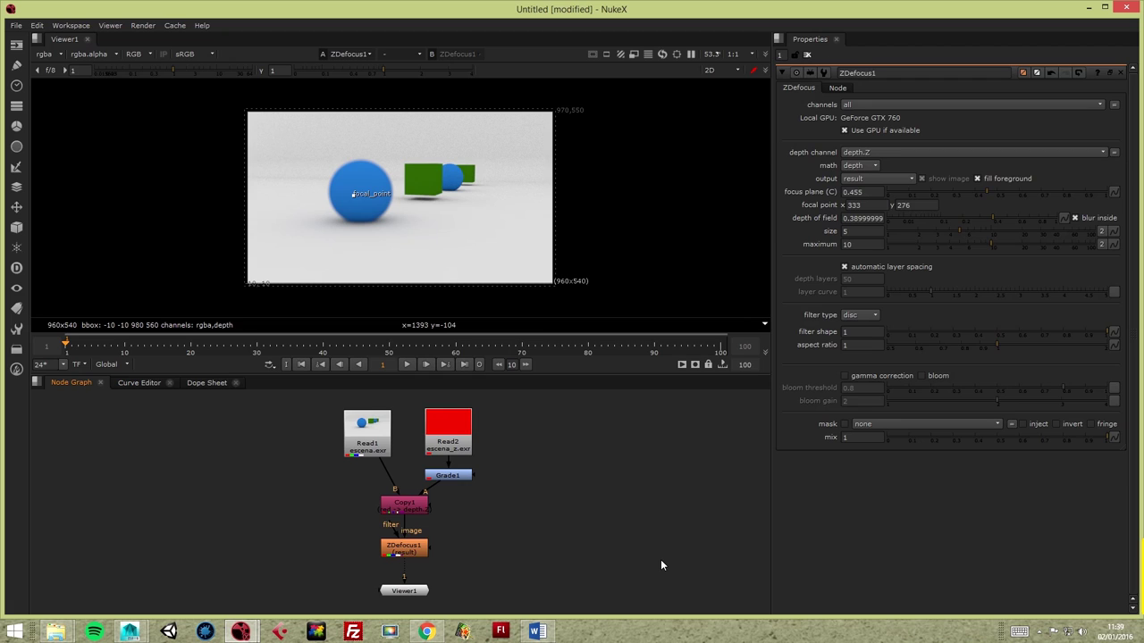